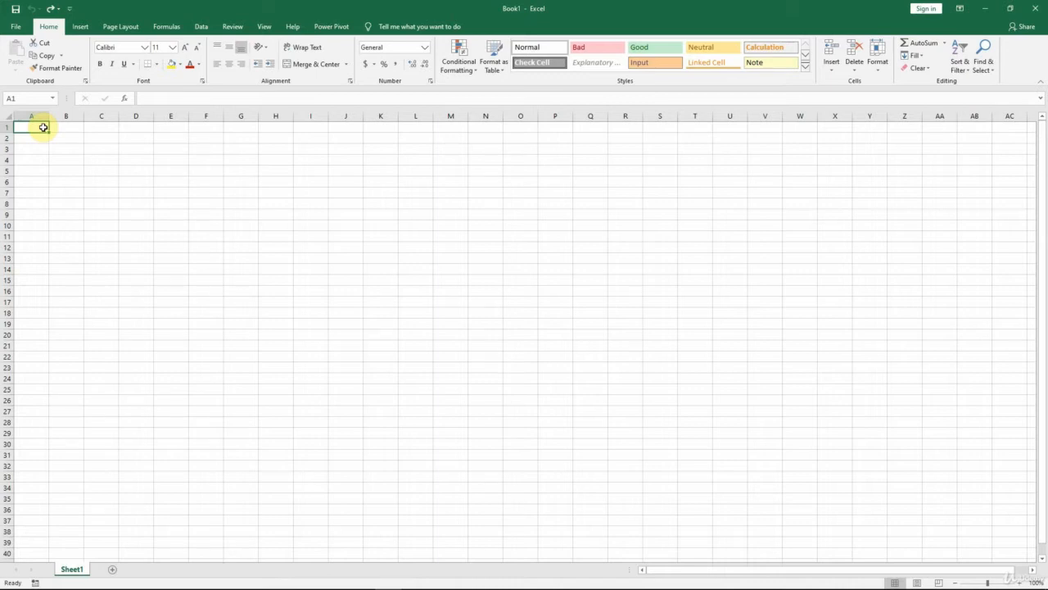
- Enter MON in cell A1 and fill the weekday series down to SUN in A7
{"action": "type", "text": "MON"}
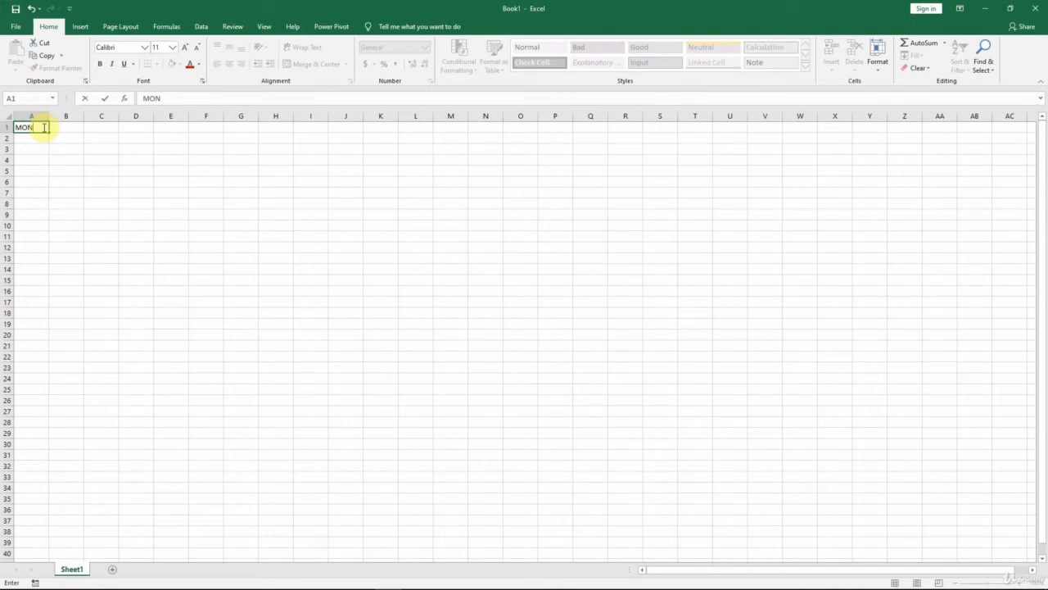
{"action": "key", "text": "Return"}
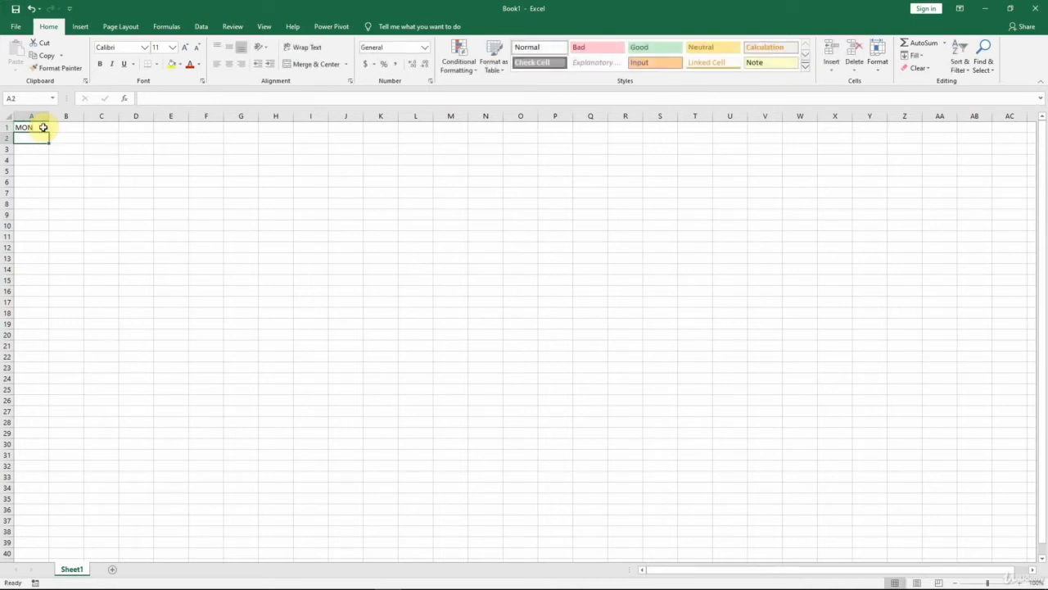
{"action": "left_click", "coordinate": [43, 127]}
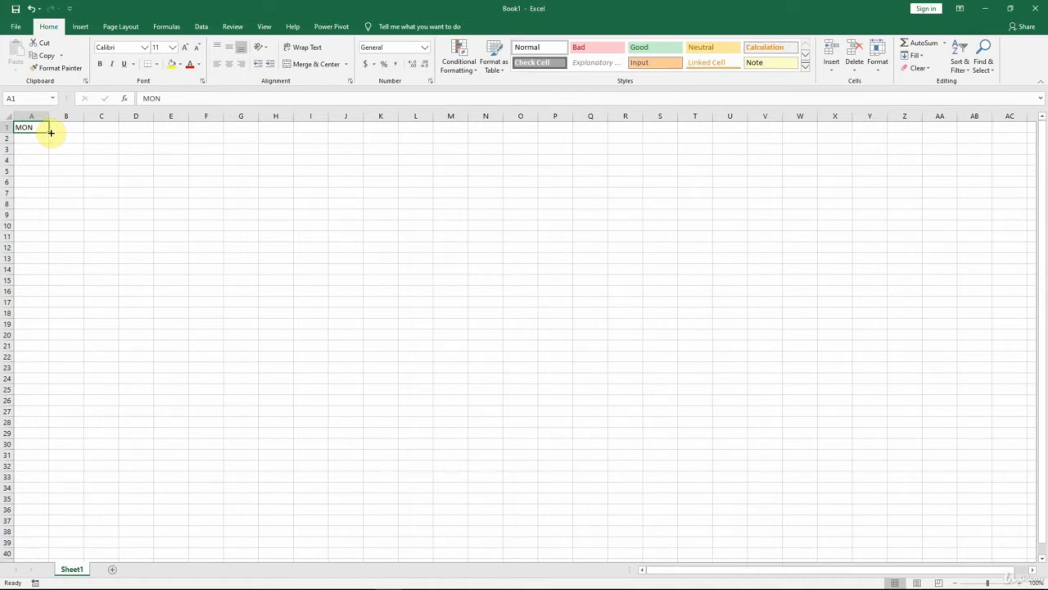
{"action": "left_click_drag", "start_coordinate": [50, 132], "coordinate": [44, 197]}
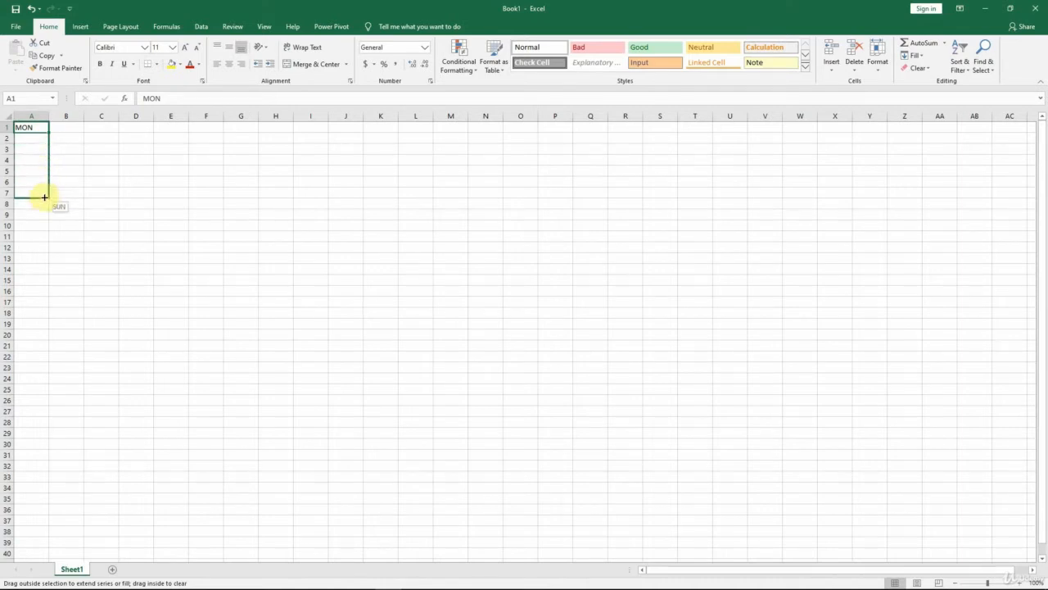
{"action": "left_click_drag", "start_coordinate": [44, 197], "coordinate": [44, 198]}
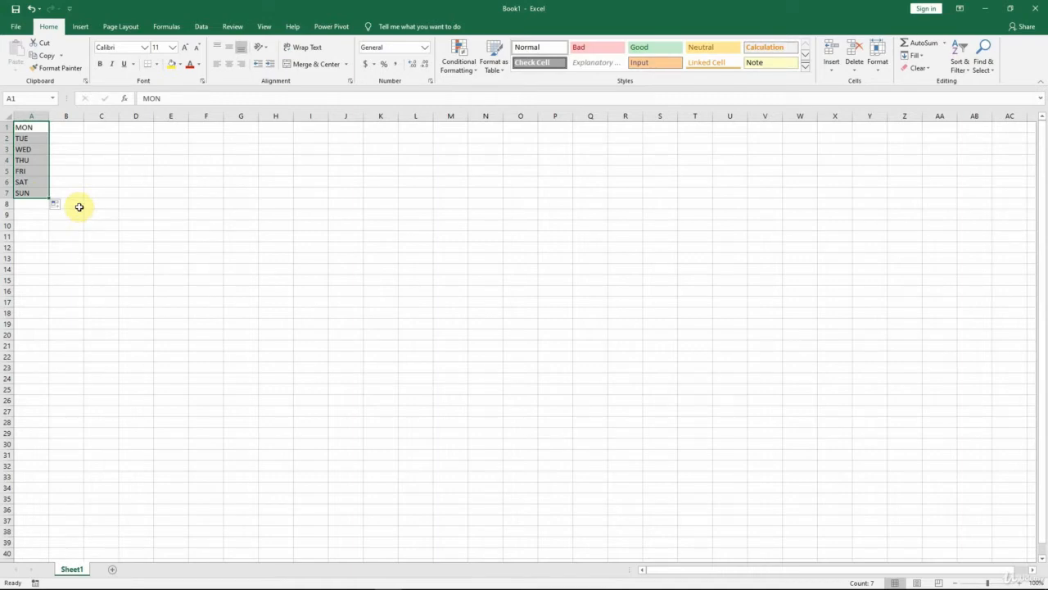
- Enter 100, 200, 300, 400, 350, 250 and 150 in cells B1 to B7 beside the weekdays
{"action": "left_click", "coordinate": [66, 130]}
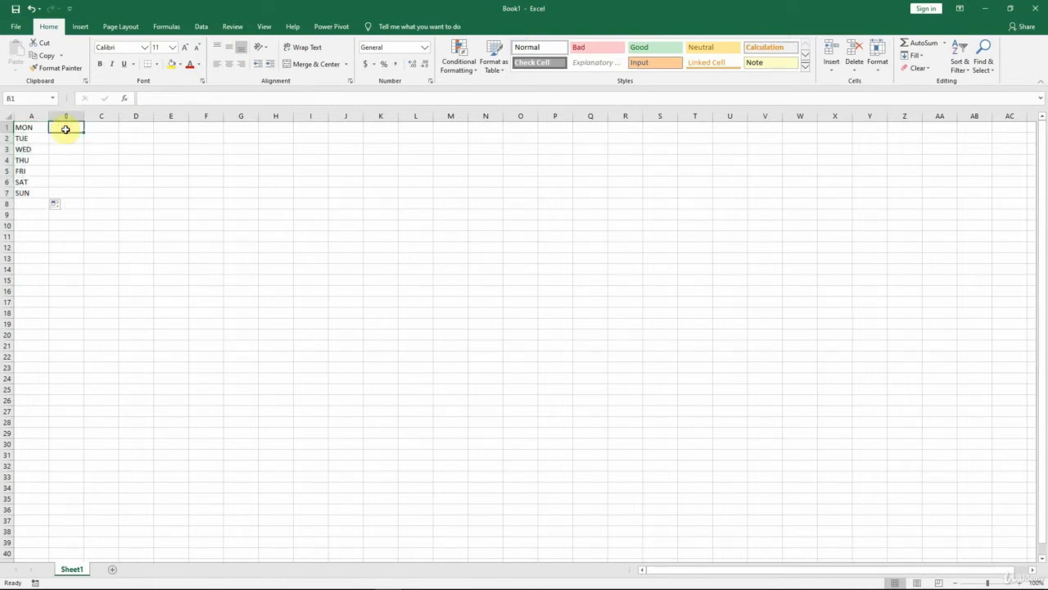
{"action": "type", "text": "10"}
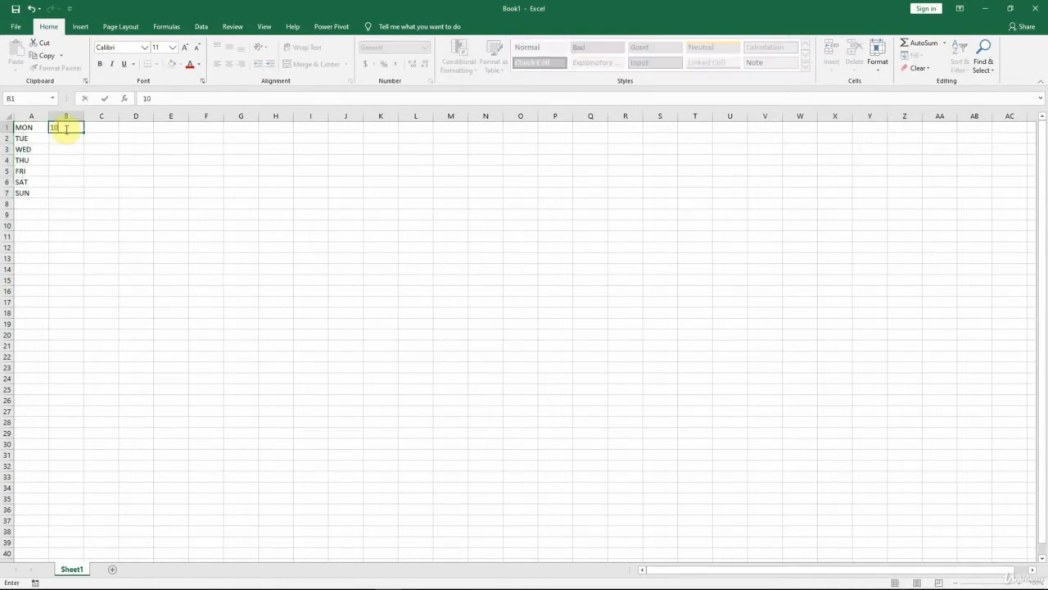
{"action": "type", "text": "0"}
{"action": "key", "text": "Return"}
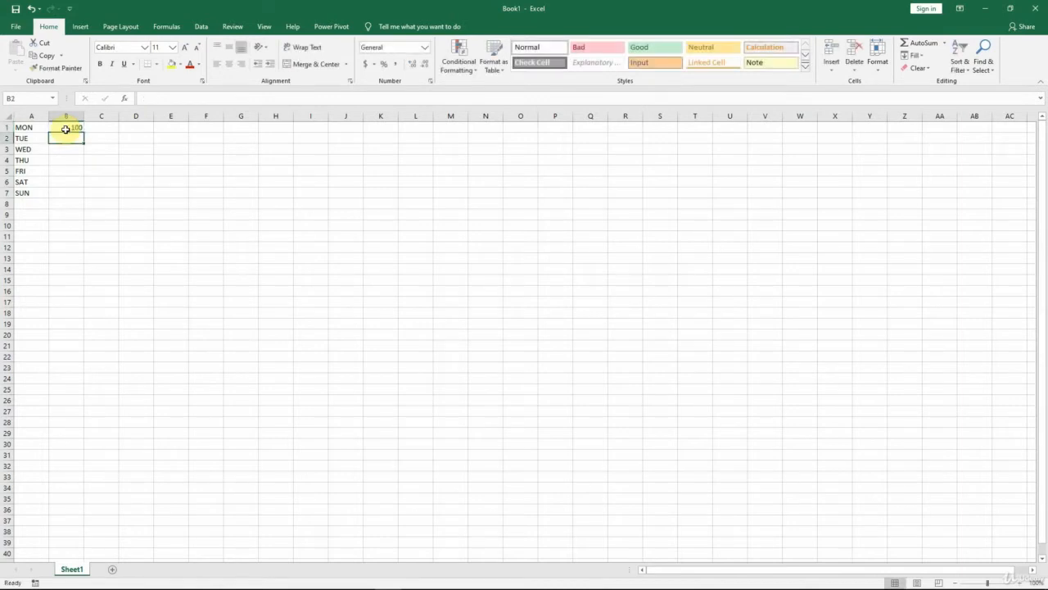
{"action": "type", "text": "200"}
{"action": "key", "text": "Return"}
{"action": "type", "text": "300"}
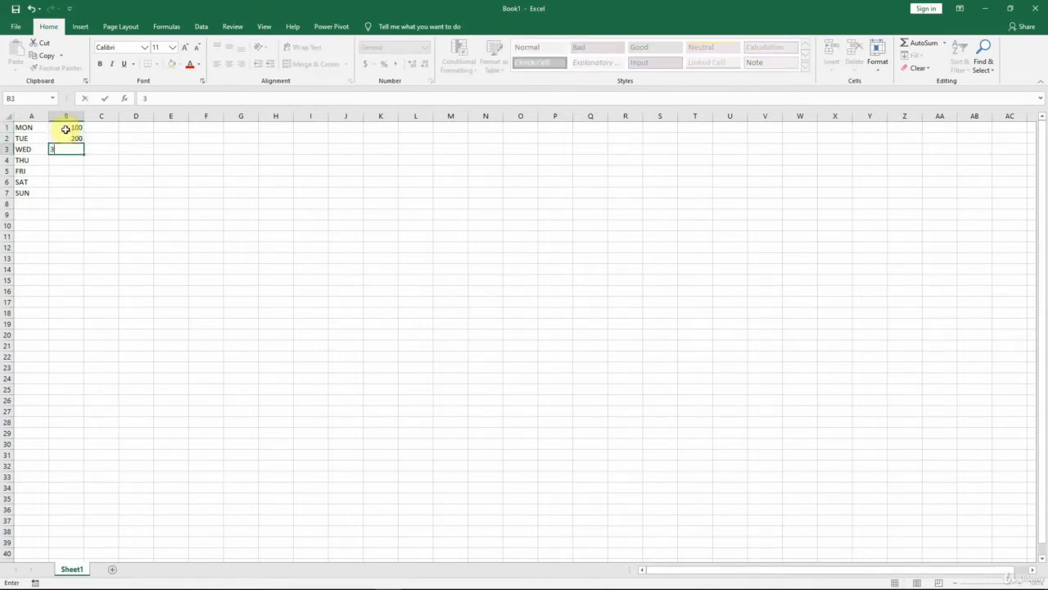
{"action": "key", "text": "Return"}
{"action": "type", "text": "400"}
{"action": "key", "text": "Return"}
{"action": "type", "text": "350"}
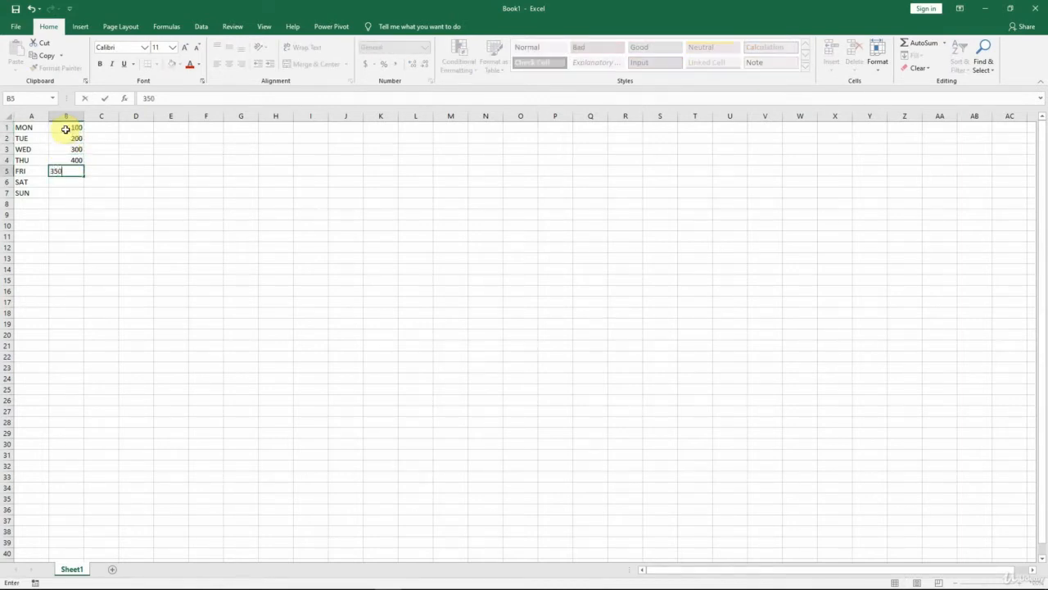
{"action": "key", "text": "Return"}
{"action": "type", "text": "250"}
{"action": "key", "text": "Return"}
{"action": "type", "text": "150"}
{"action": "key", "text": "Return"}
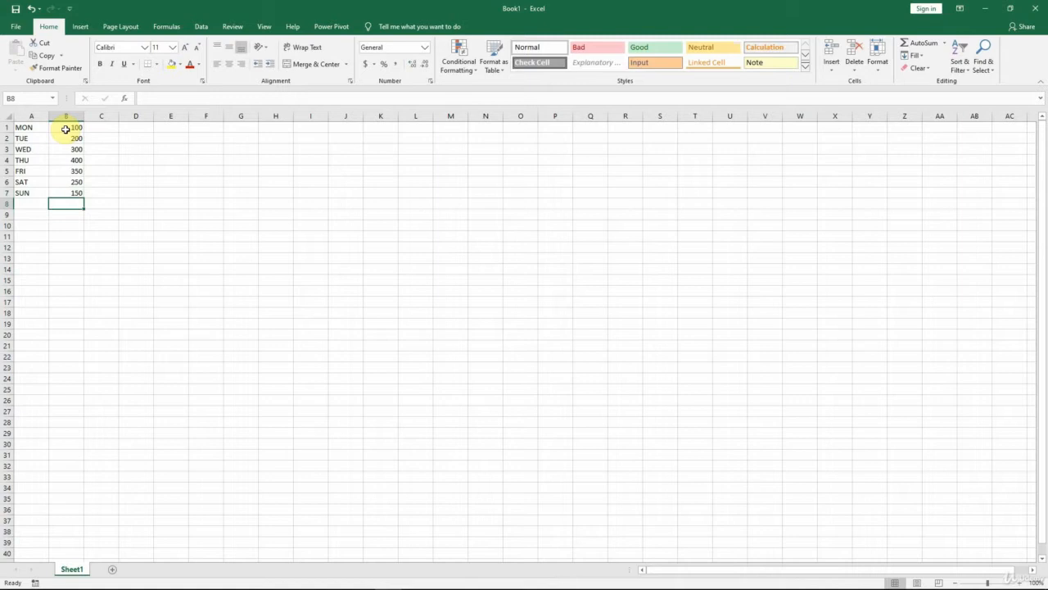
- Insert a blank row above the MON row
{"action": "left_click", "coordinate": [5, 127]}
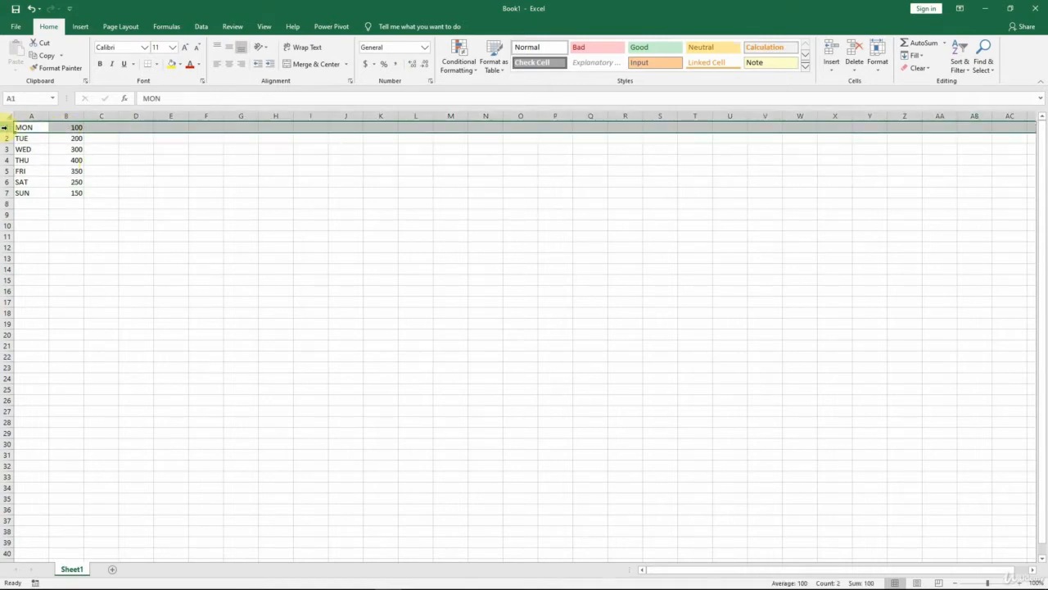
{"action": "key", "text": "ctrl+z"}
{"action": "right_click", "coordinate": [4, 127]}
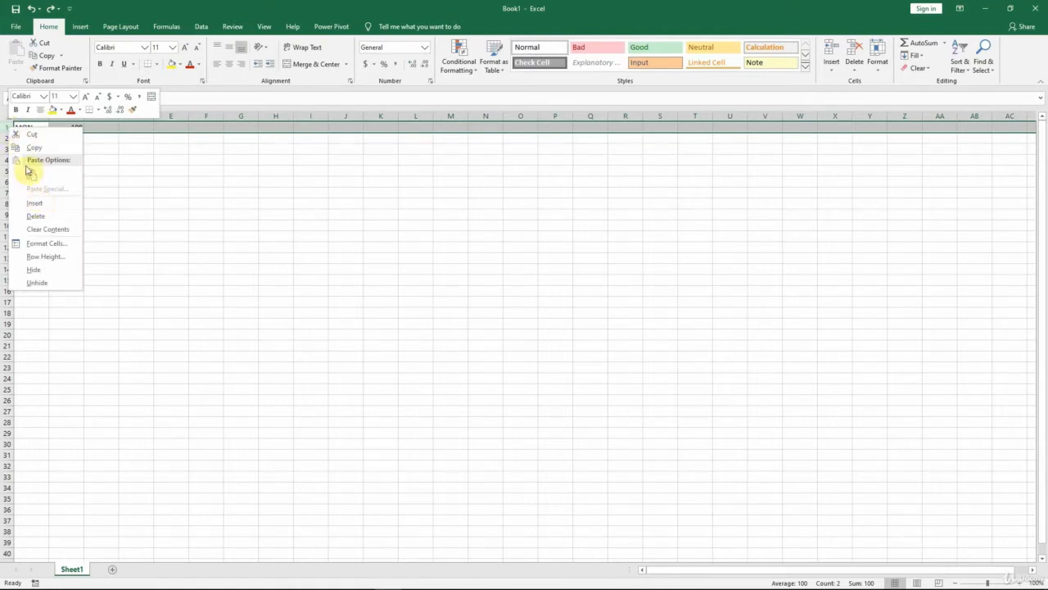
{"action": "left_click", "coordinate": [5, 127]}
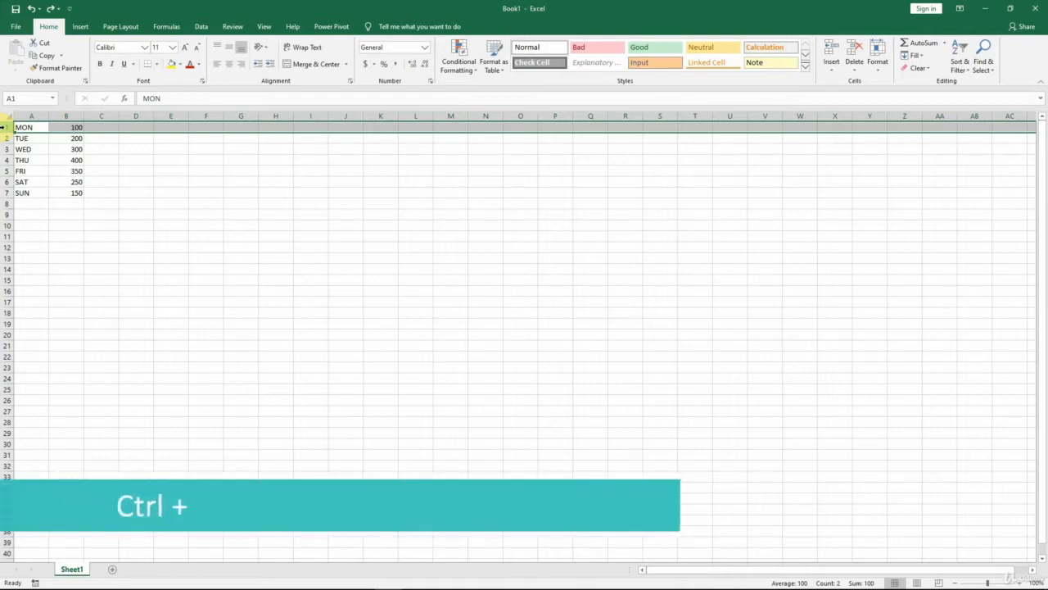
{"action": "key", "text": "ctrl+plus"}
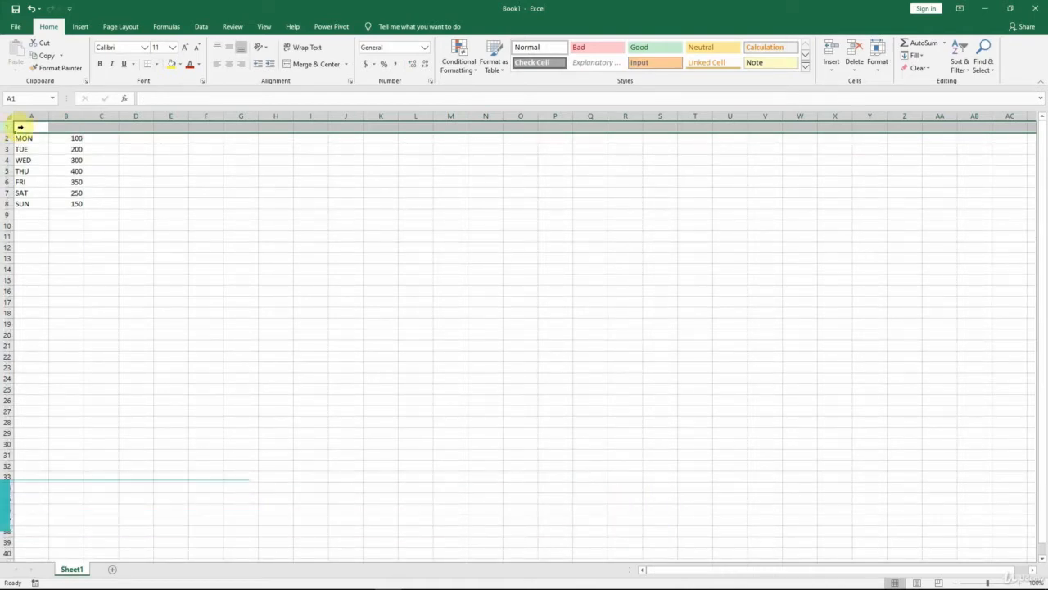
- Enter the header "Last Week Sales" in cell B1 and autofit the width of column B
{"action": "left_click", "coordinate": [60, 129]}
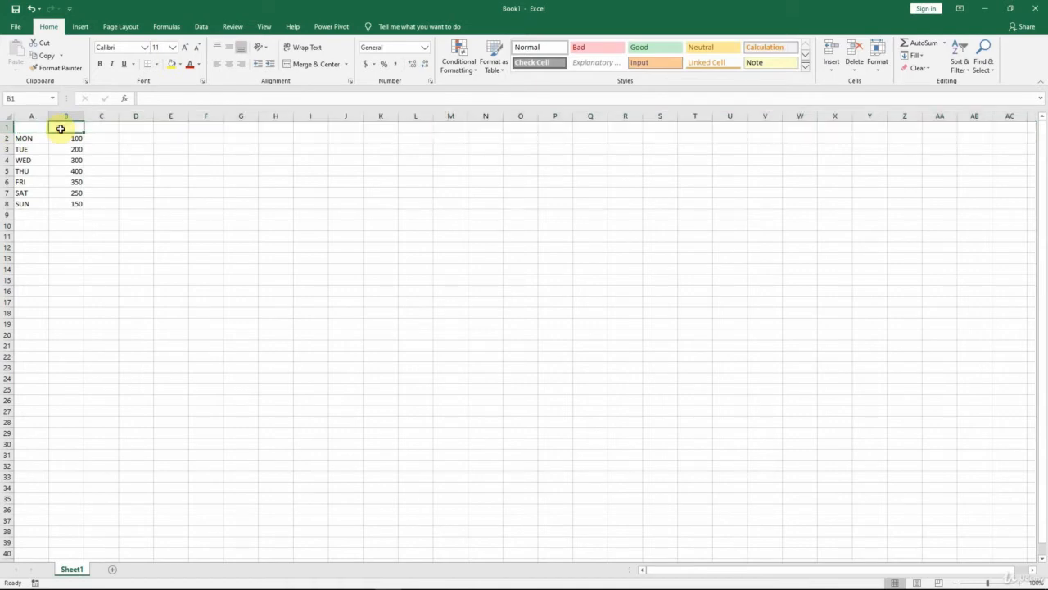
{"action": "type", "text": "Las"}
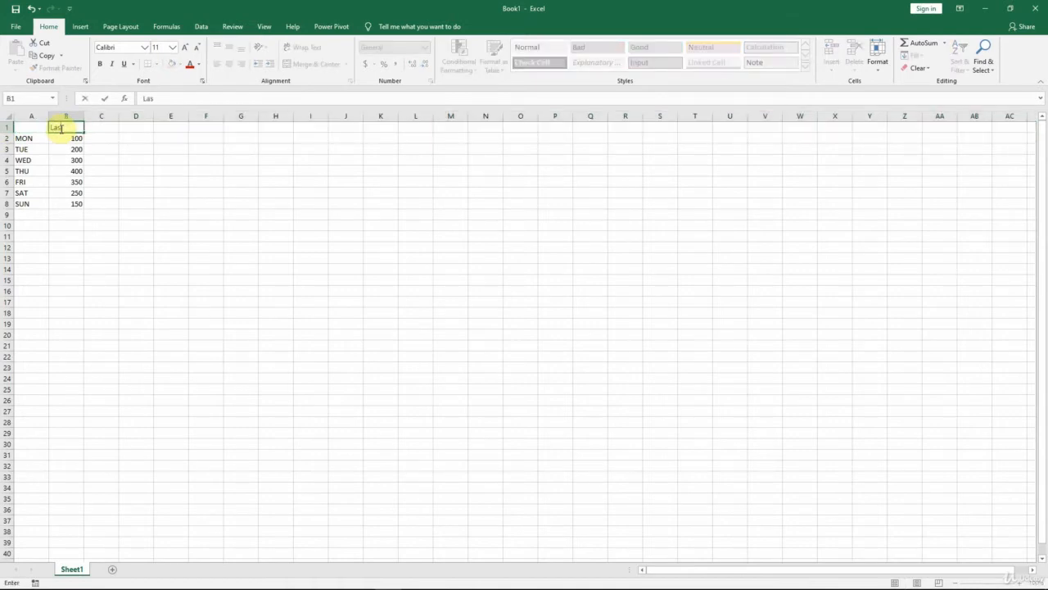
{"action": "type", "text": "t Week Sales"}
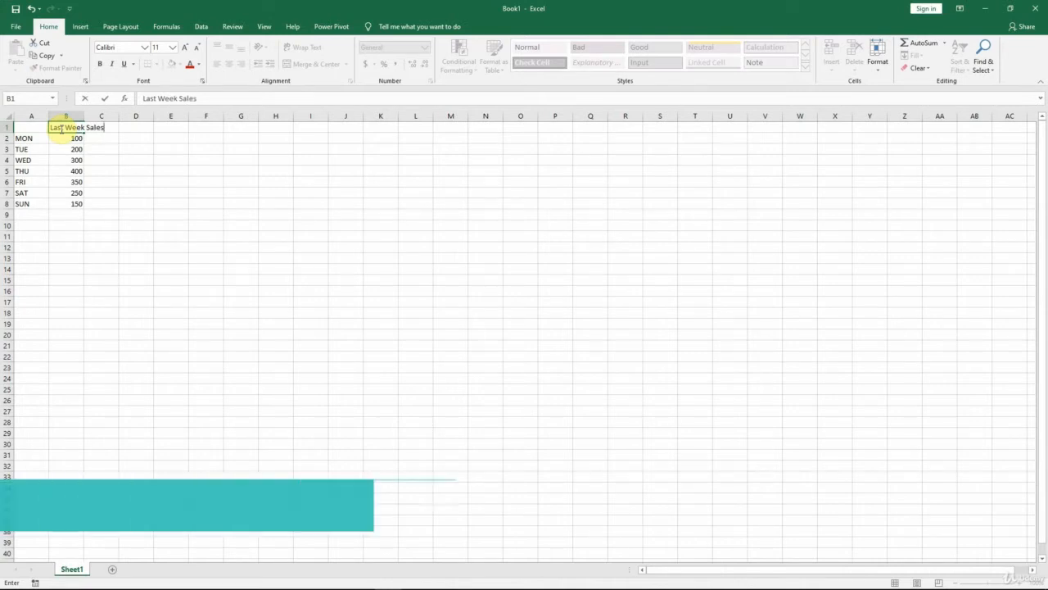
{"action": "key", "text": "Tab"}
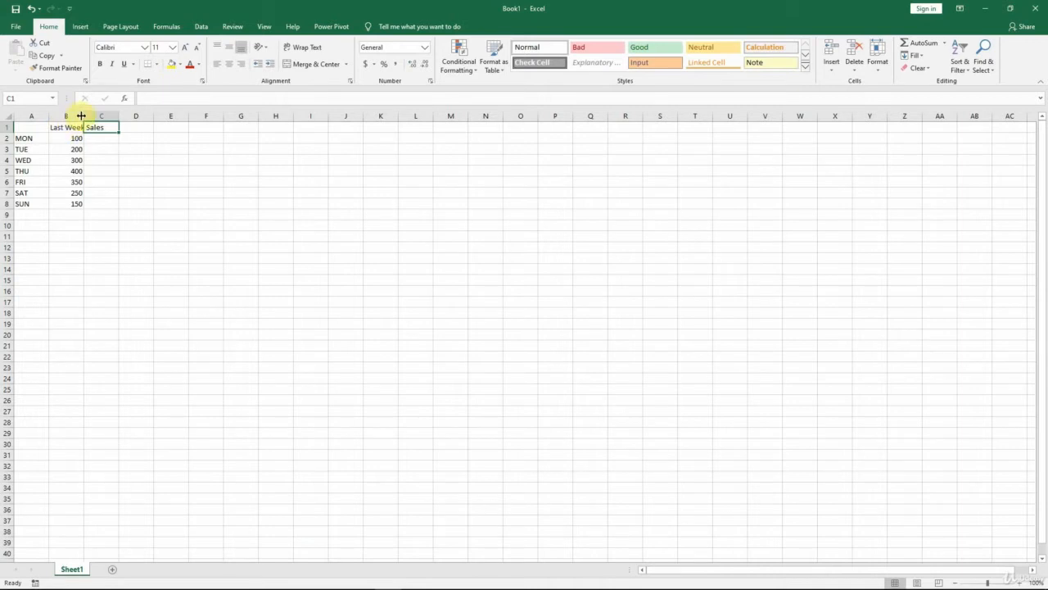
{"action": "double_click", "coordinate": [83, 116]}
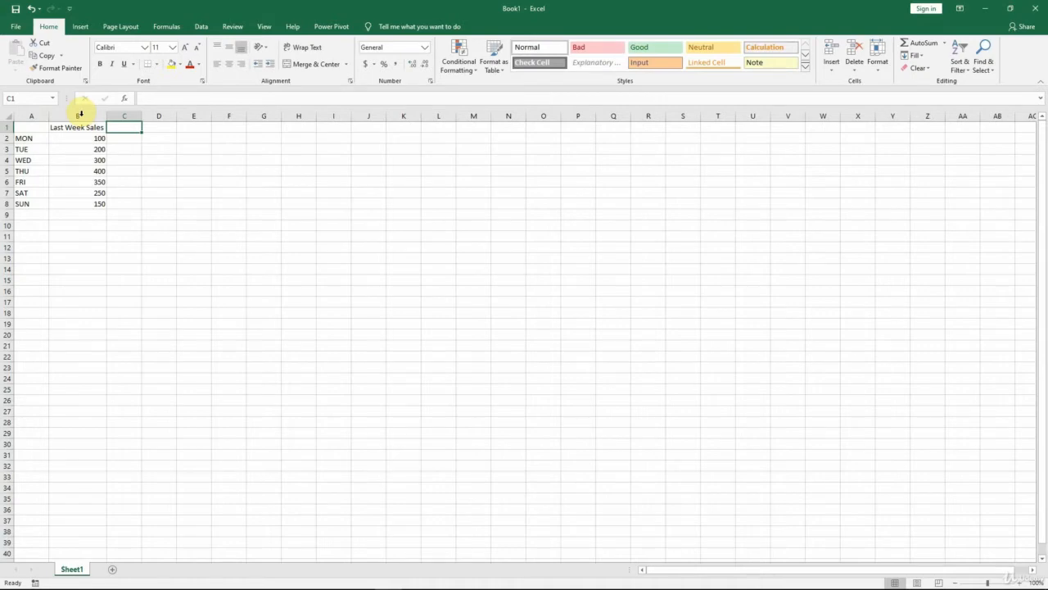
- Centre the contents of column B and format them as Currency with no decimal places
{"action": "left_click", "coordinate": [81, 115]}
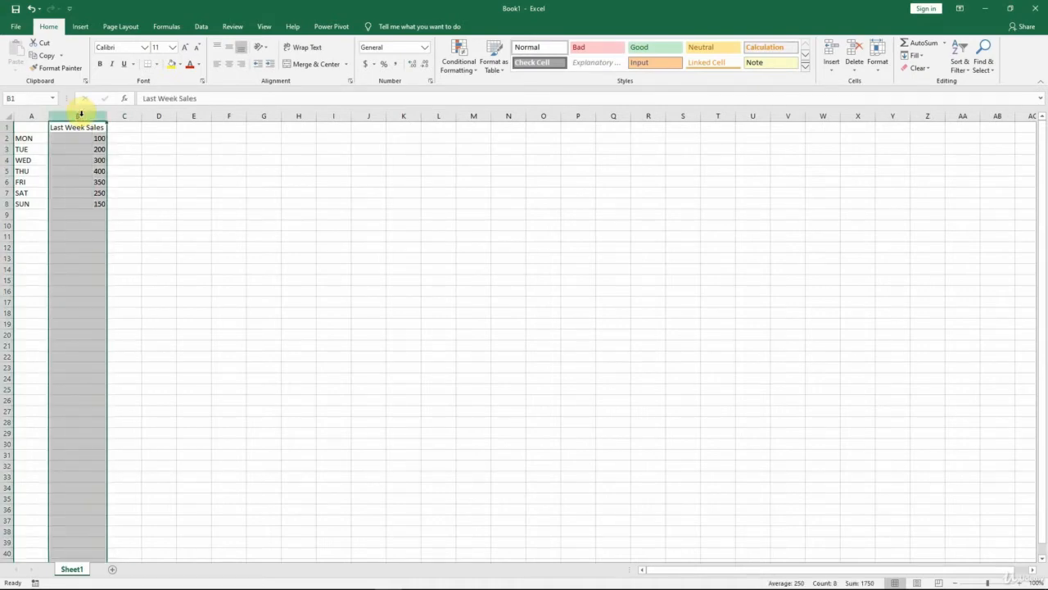
{"action": "left_click", "coordinate": [231, 65]}
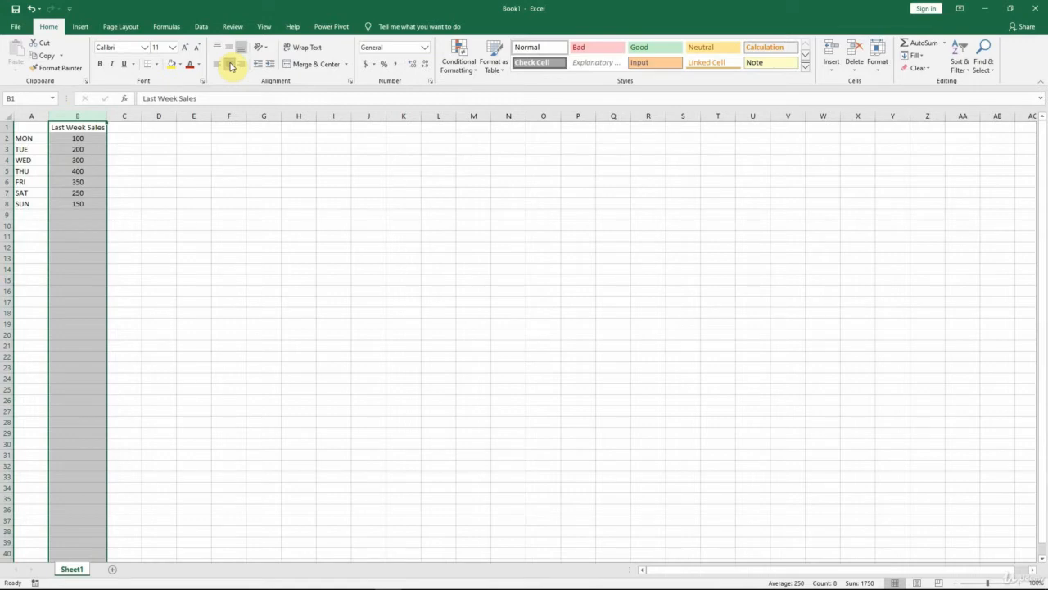
{"action": "left_click", "coordinate": [367, 65]}
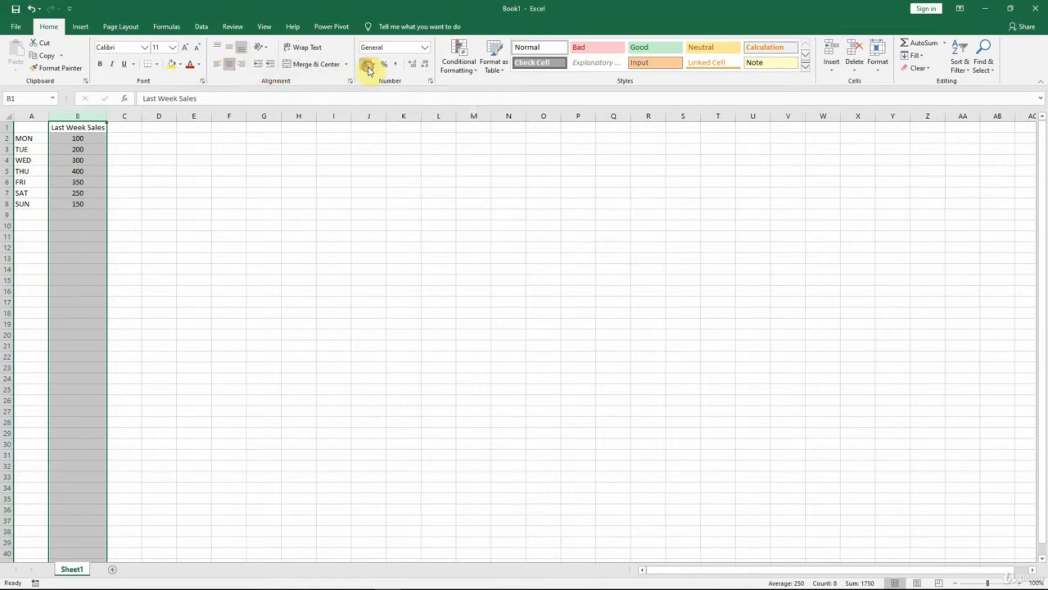
{"action": "left_click", "coordinate": [425, 47]}
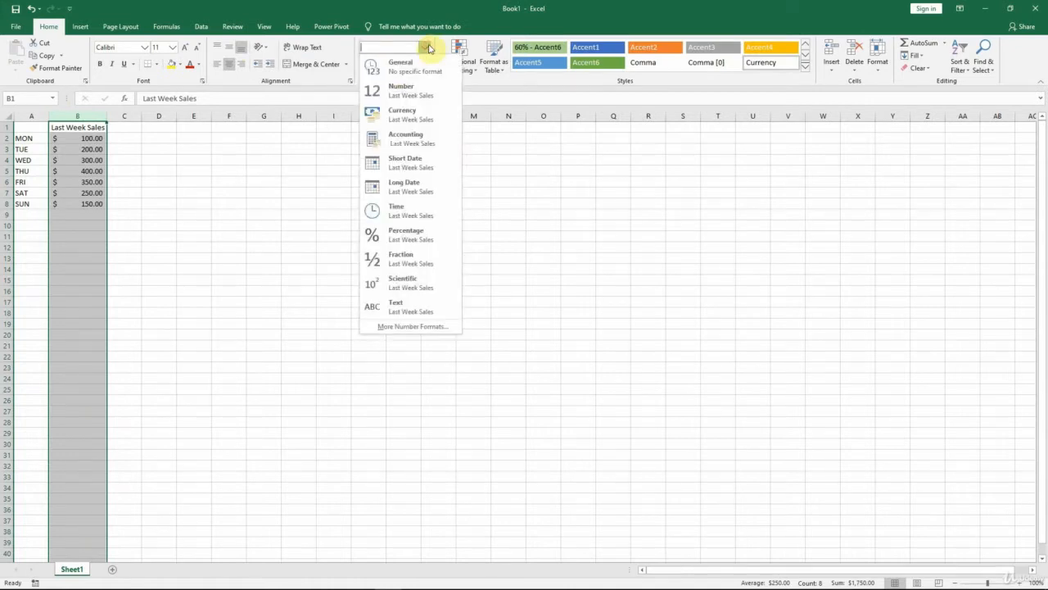
{"action": "left_click", "coordinate": [413, 123]}
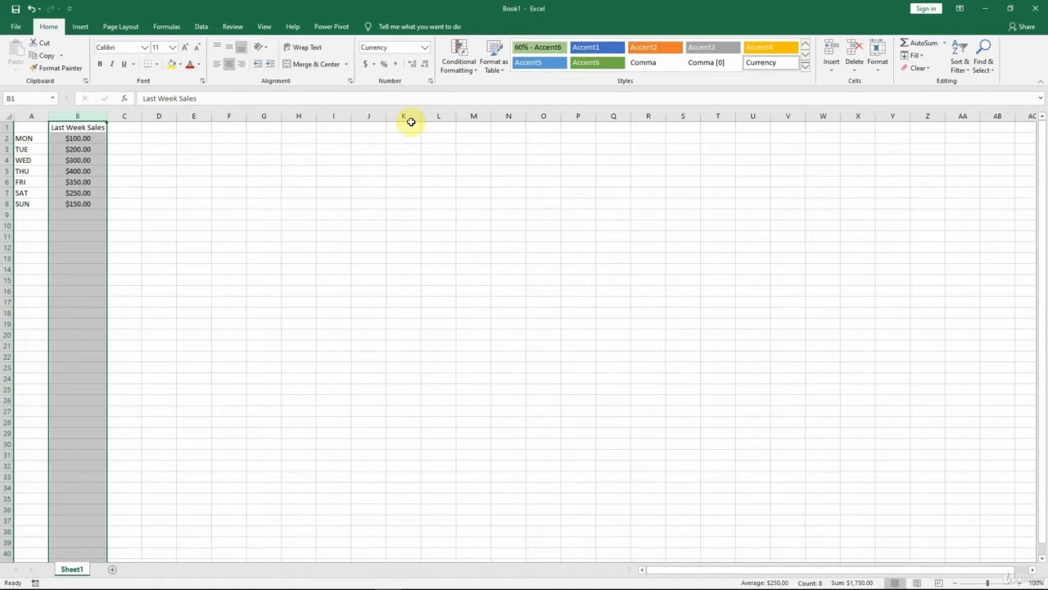
{"action": "left_click", "coordinate": [423, 65]}
{"action": "left_click", "coordinate": [424, 66]}
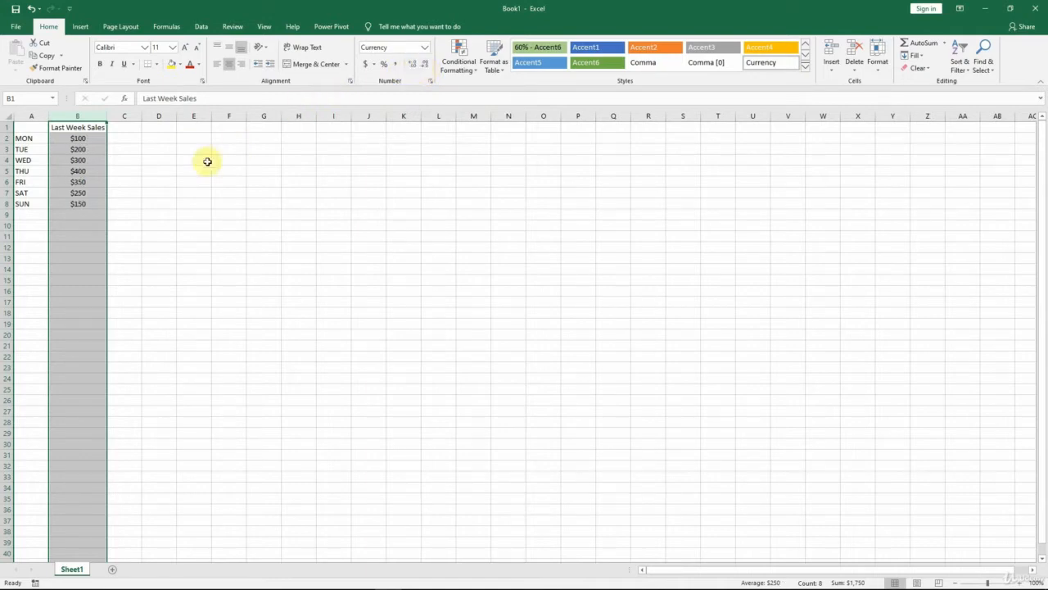
- Make the "Last Week Sales" header and the weekday labels in column A bold
{"action": "left_click", "coordinate": [54, 126]}
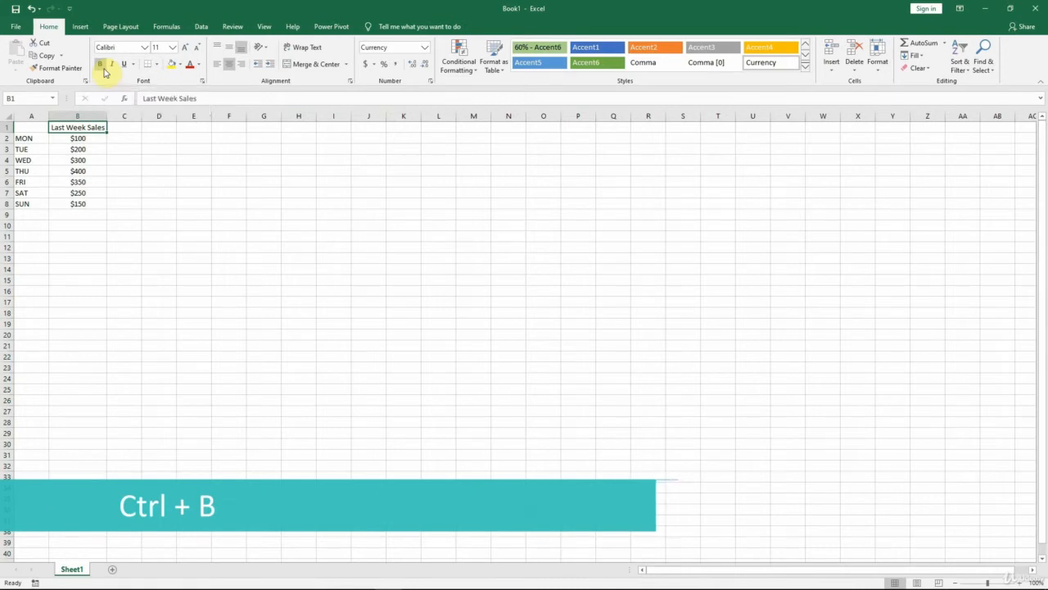
{"action": "key", "text": "ctrl+b"}
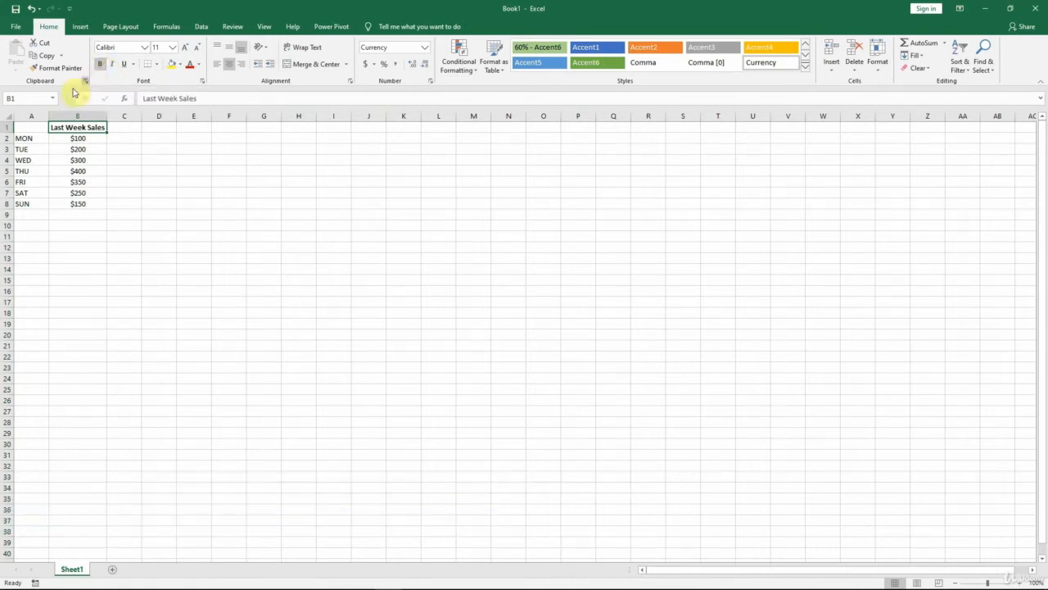
{"action": "left_click", "coordinate": [27, 115]}
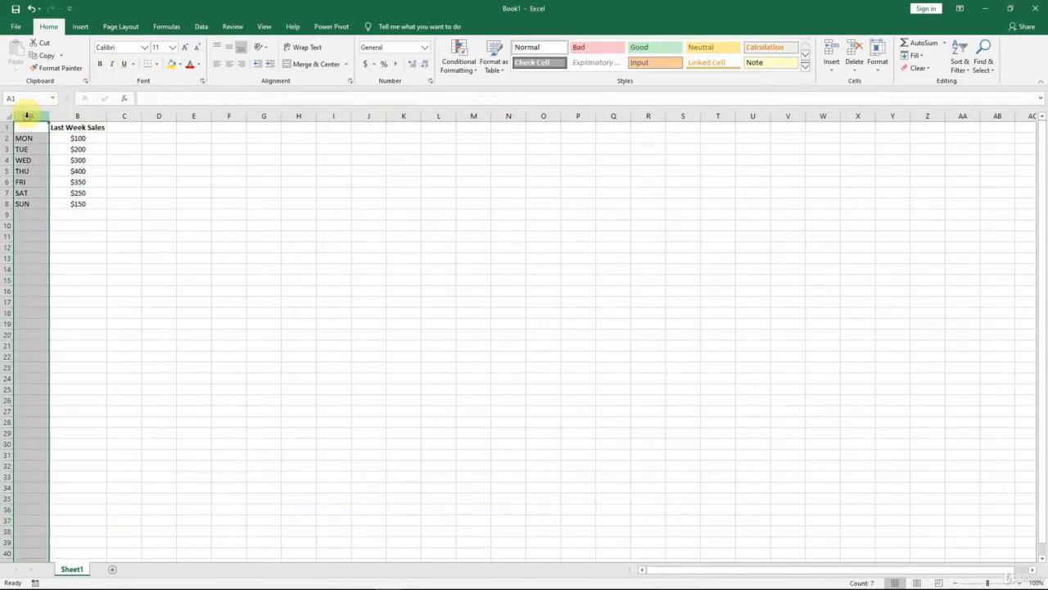
{"action": "left_click", "coordinate": [100, 65]}
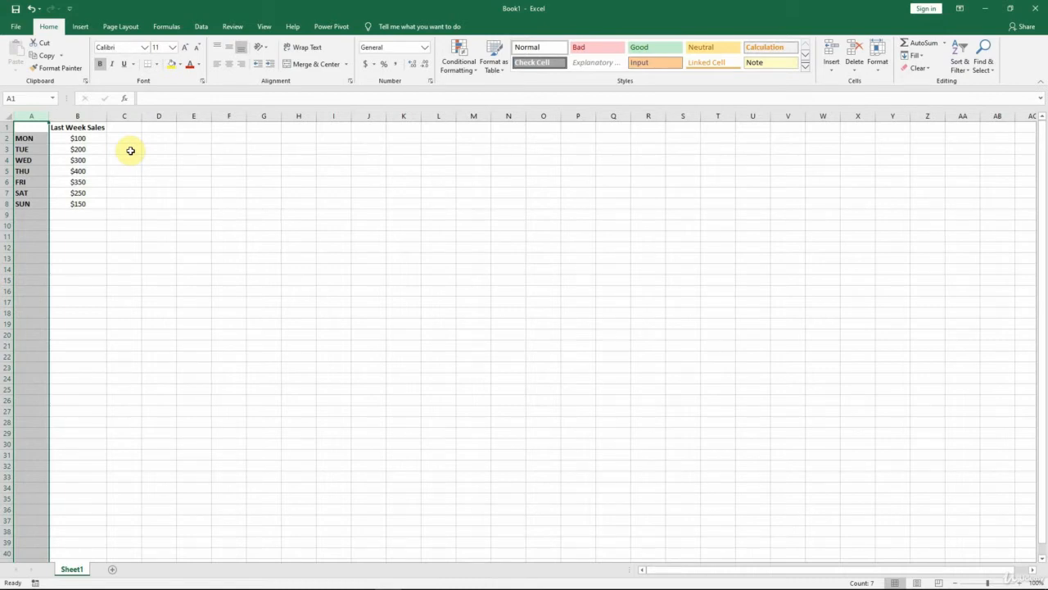
- Preview the recommended line, pie, area and funnel charts for the sales data, leaving without inserting any of them
{"action": "left_click", "coordinate": [80, 140]}
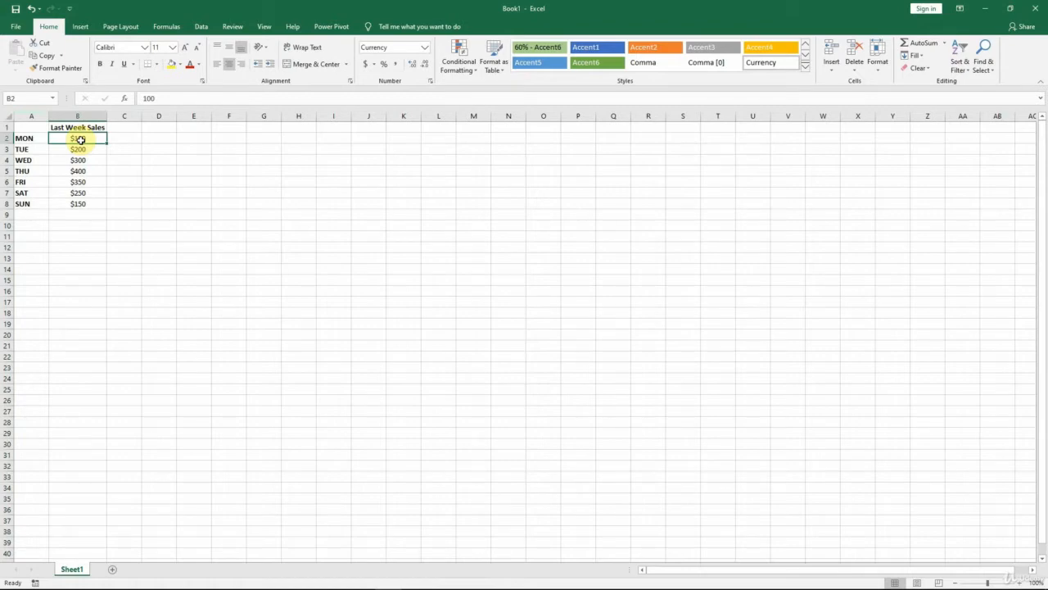
{"action": "left_click", "coordinate": [80, 26]}
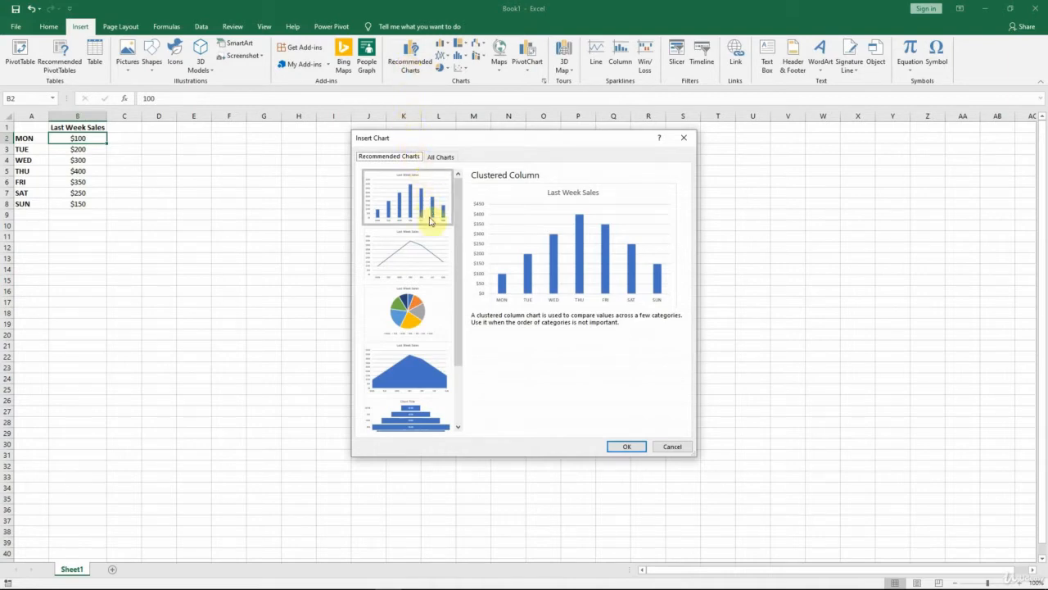
{"action": "left_click", "coordinate": [431, 254]}
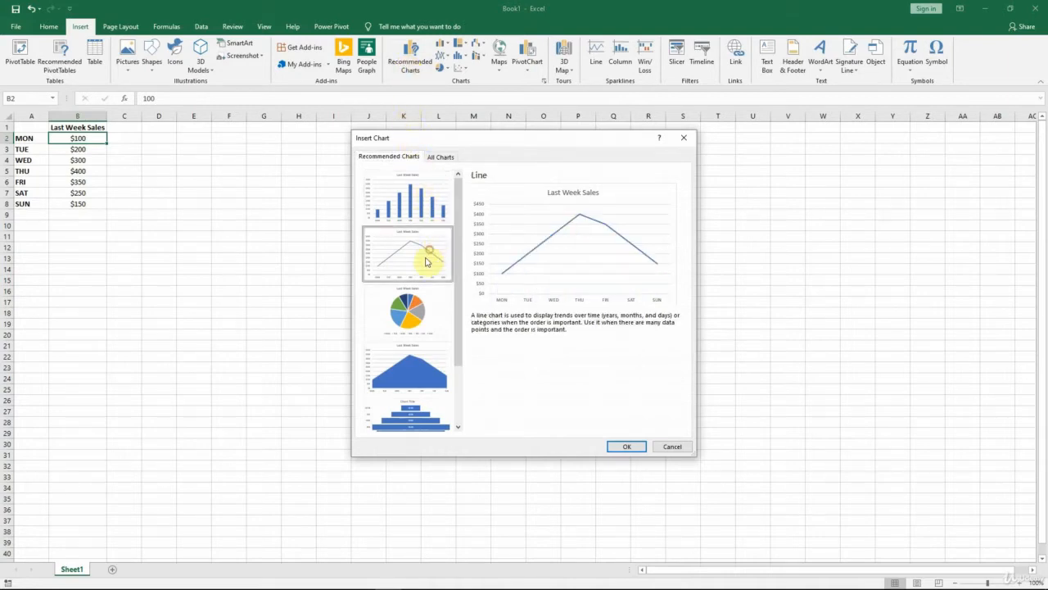
{"action": "left_click", "coordinate": [419, 315]}
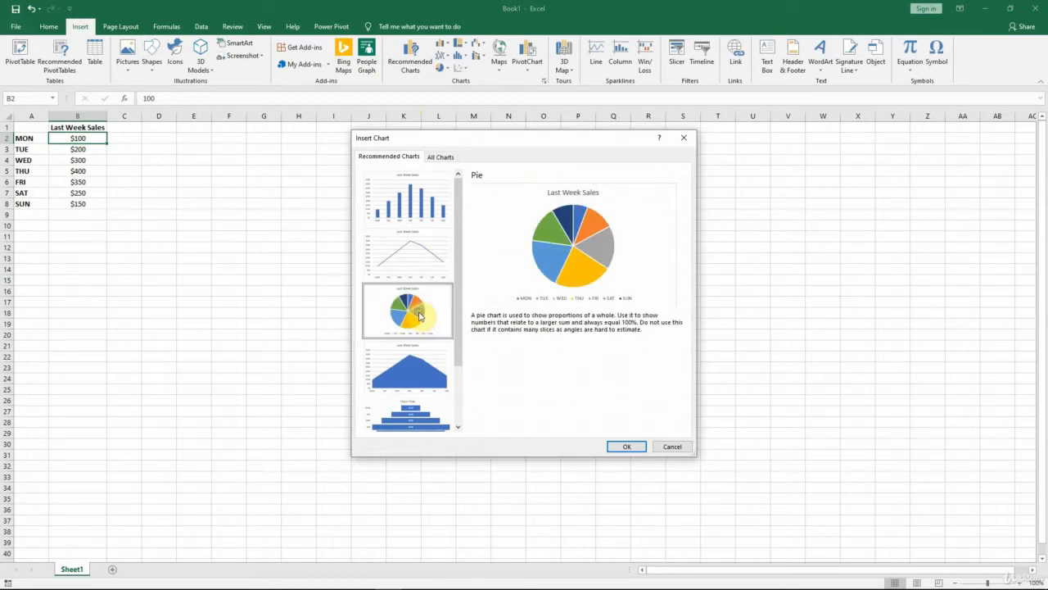
{"action": "left_click", "coordinate": [416, 392]}
{"action": "left_click", "coordinate": [417, 418]}
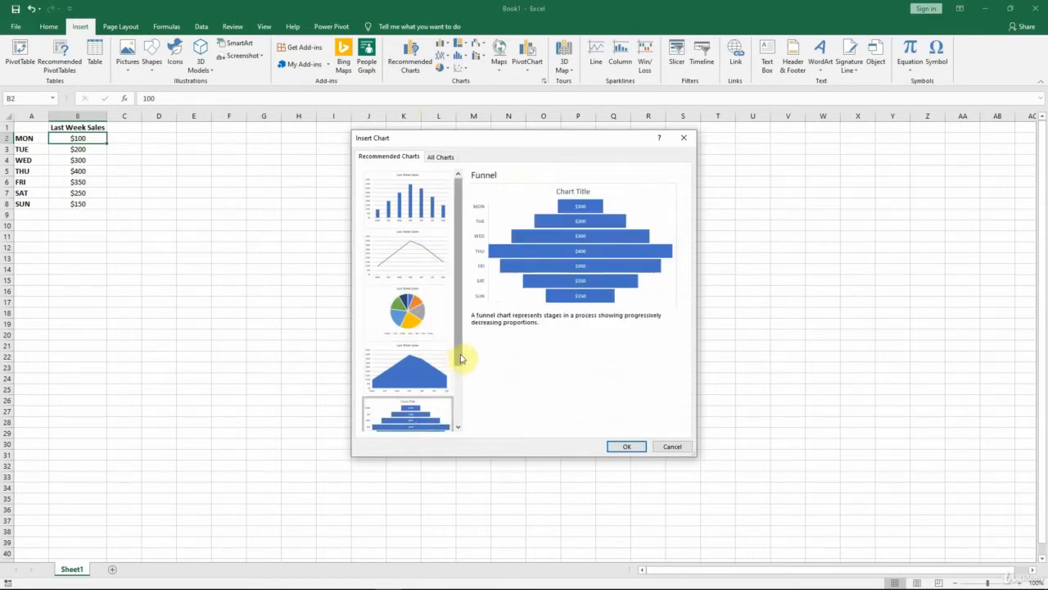
{"action": "left_click_drag", "start_coordinate": [461, 355], "coordinate": [463, 333]}
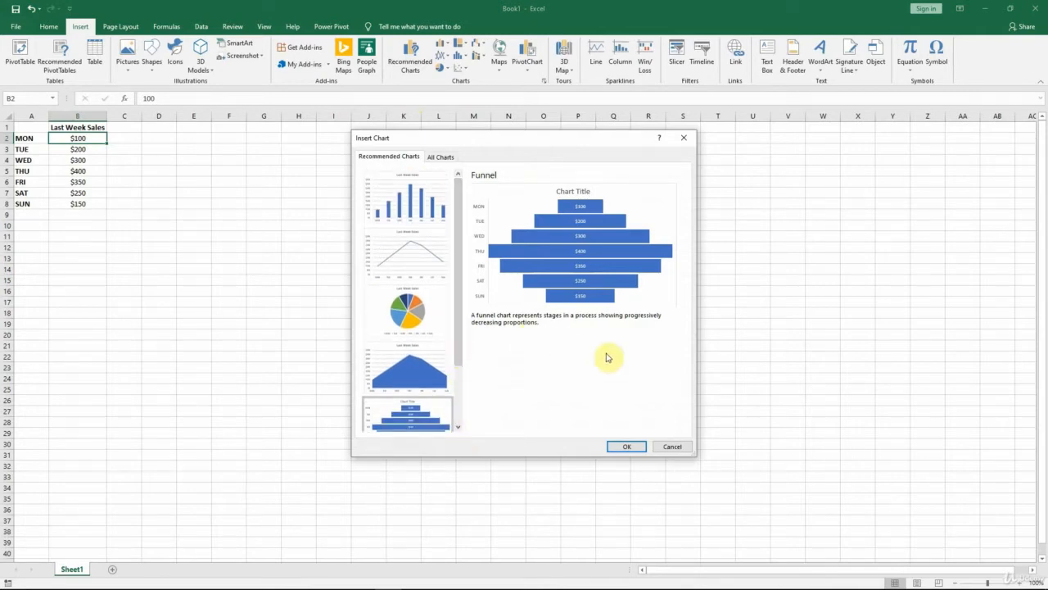
{"action": "left_click", "coordinate": [670, 449]}
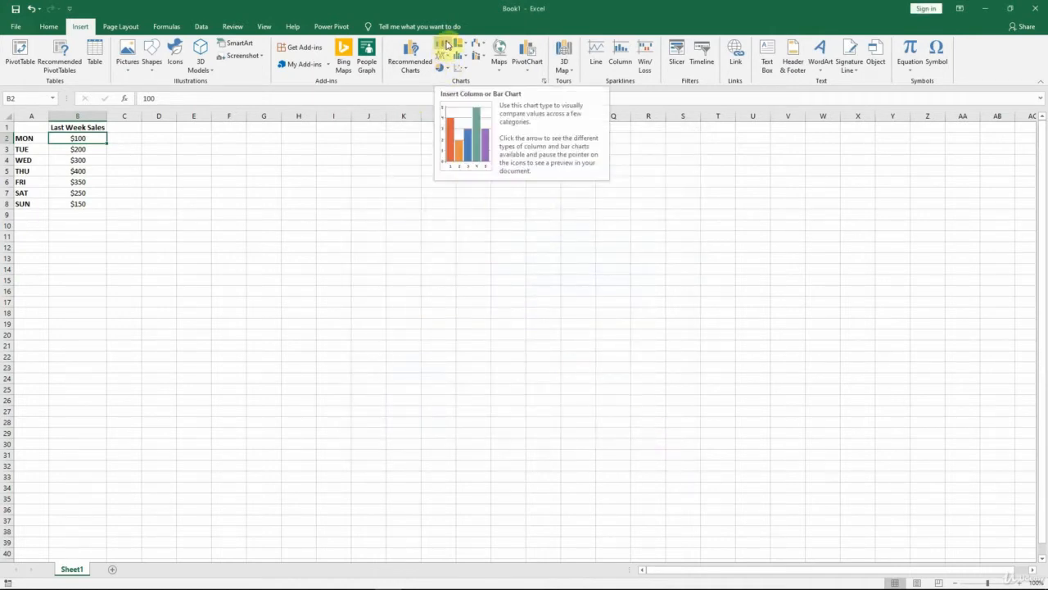
- Insert a 2-D Clustered Column chart of the sales data and place it directly below the table
{"action": "left_click", "coordinate": [446, 46]}
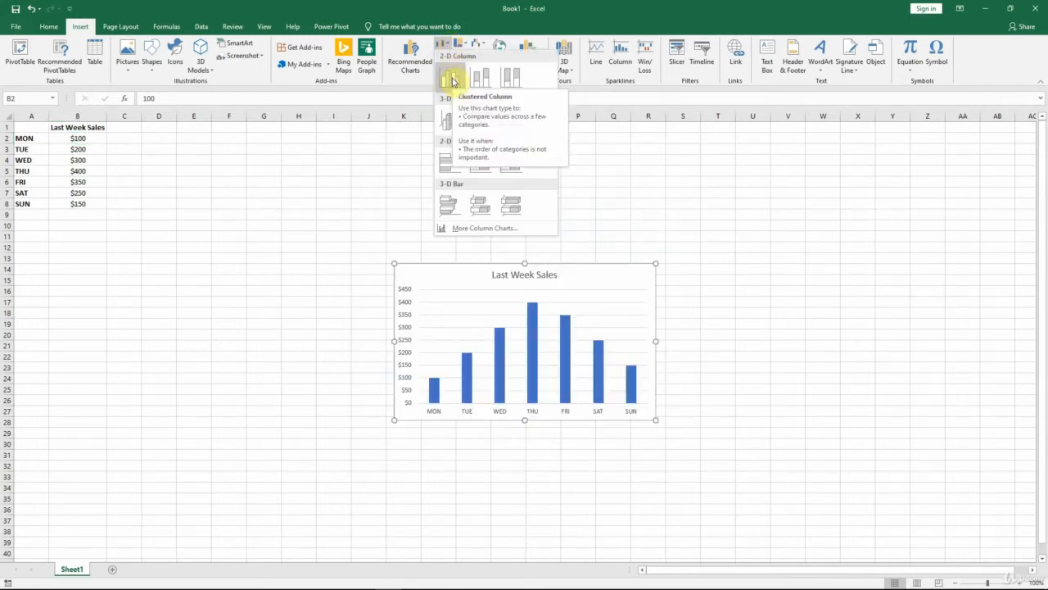
{"action": "left_click", "coordinate": [451, 79]}
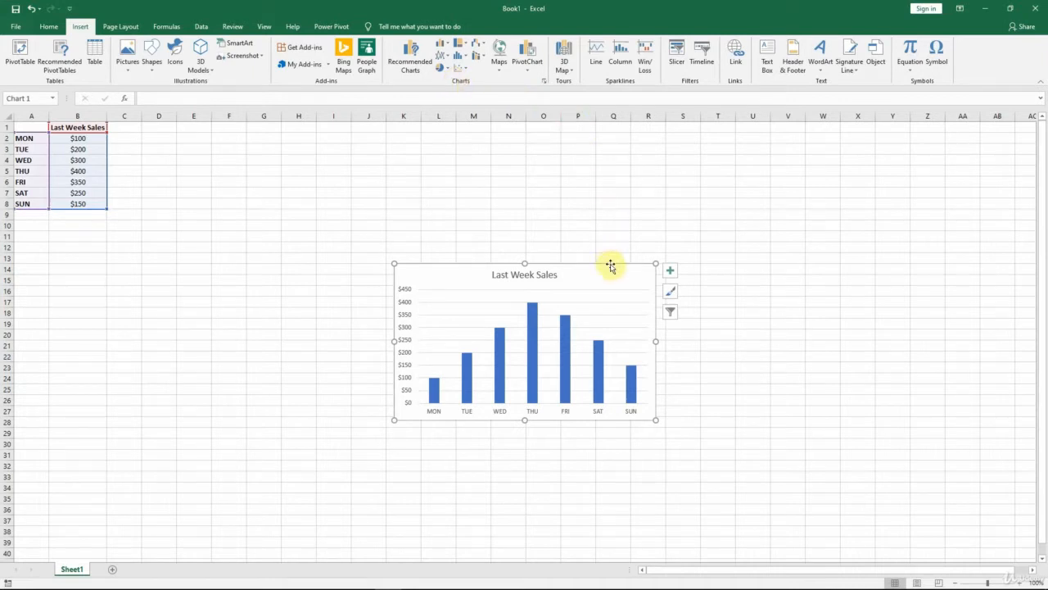
{"action": "left_click_drag", "start_coordinate": [611, 263], "coordinate": [251, 221]}
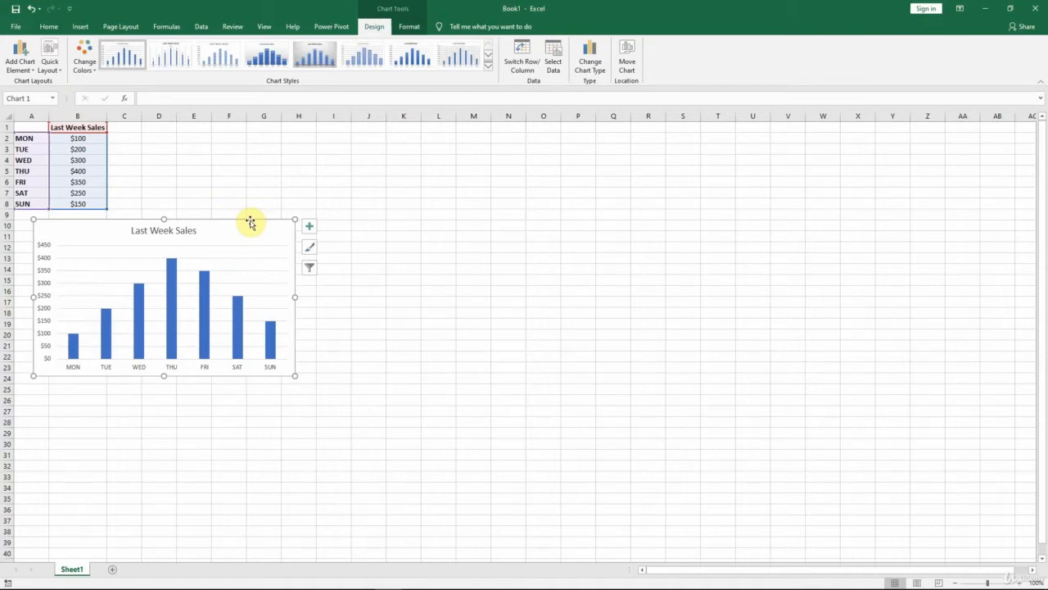
{"action": "key", "text": "Escape"}
{"action": "key", "text": "ctrl+z"}
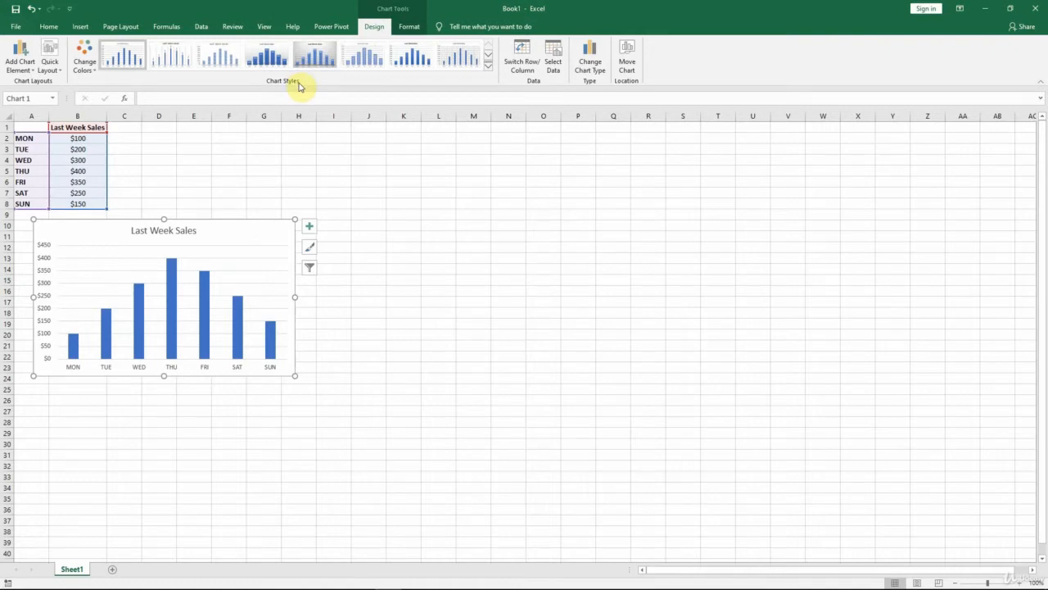
- Apply the dark gradient chart style with blue columns to the chart and change its colours to the monochromatic grey palette
{"action": "left_click", "coordinate": [487, 65]}
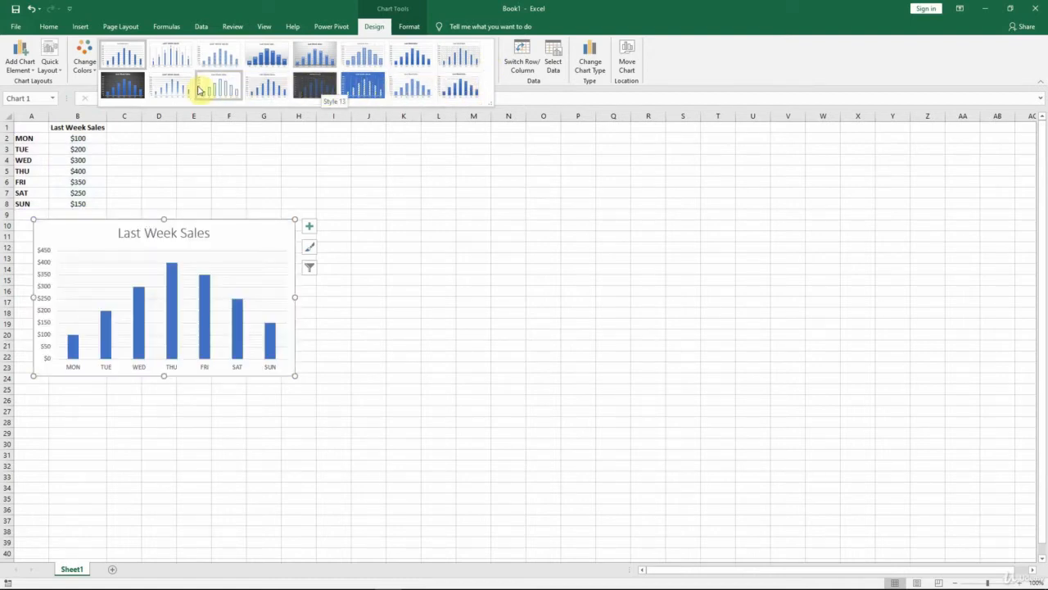
{"action": "left_click", "coordinate": [127, 91]}
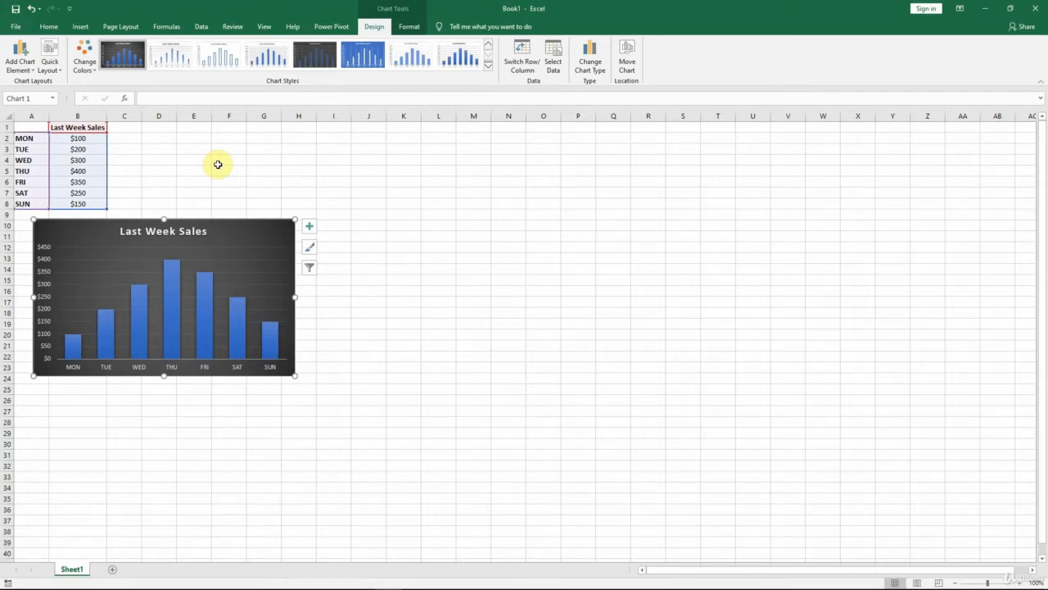
{"action": "left_click", "coordinate": [93, 75]}
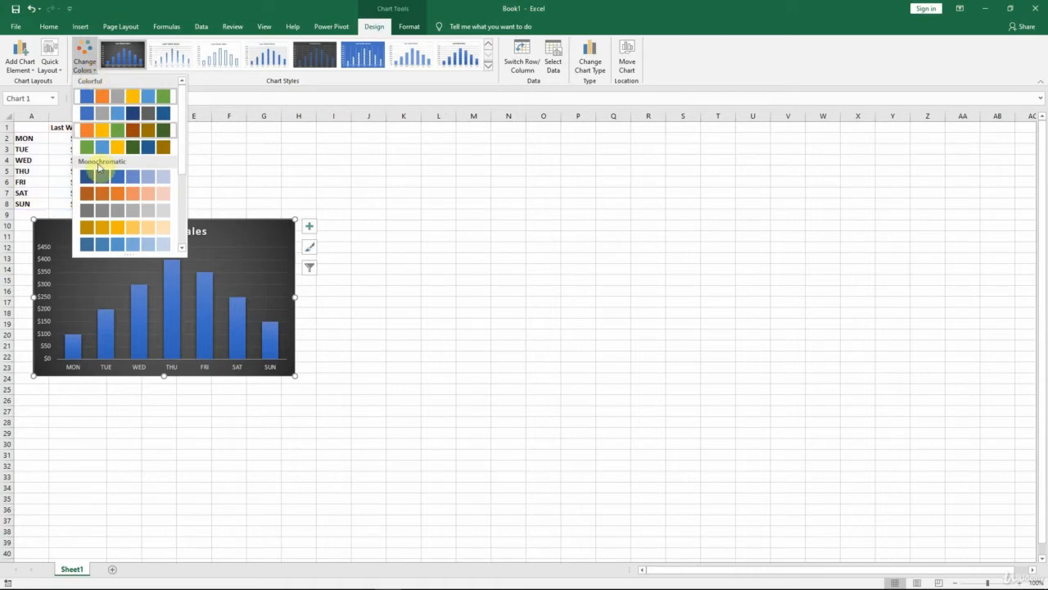
{"action": "left_click", "coordinate": [101, 213]}
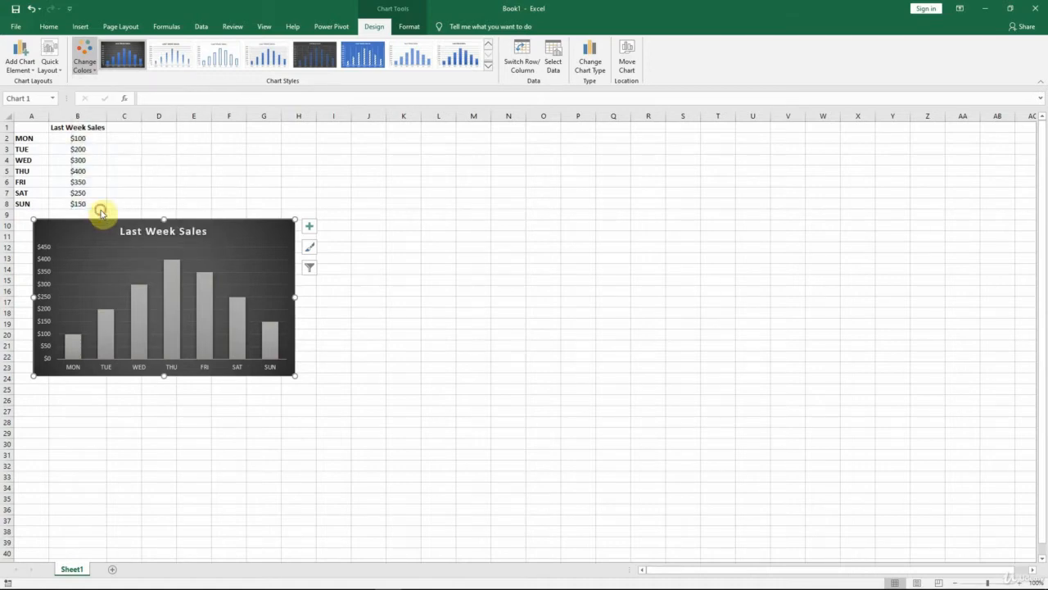
{"action": "left_click", "coordinate": [381, 226]}
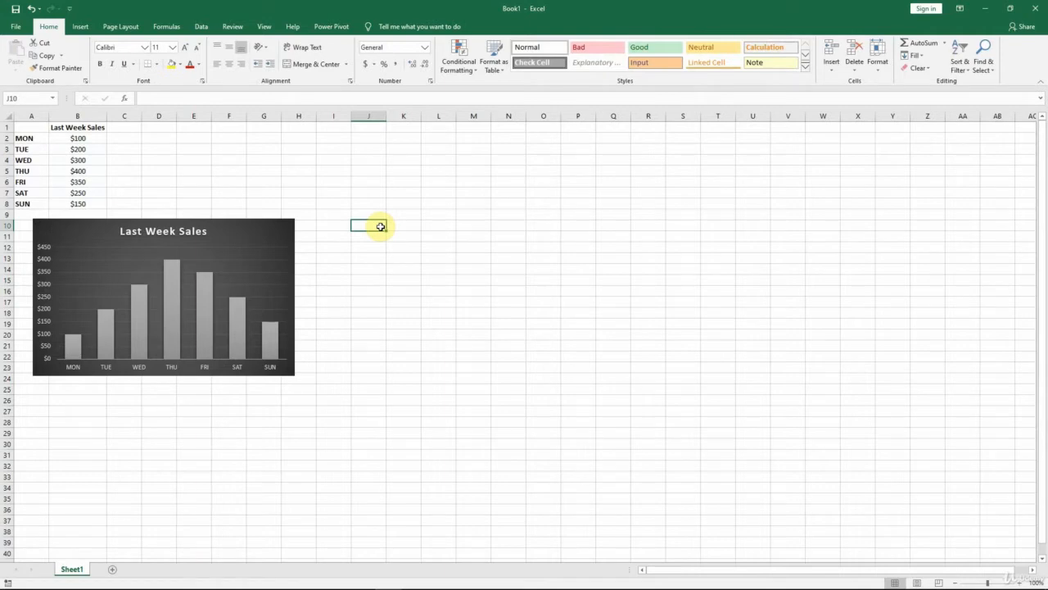
- Insert a second 2-D Clustered Column chart of the sales data and align it beside the dark chart
{"action": "left_click", "coordinate": [99, 161]}
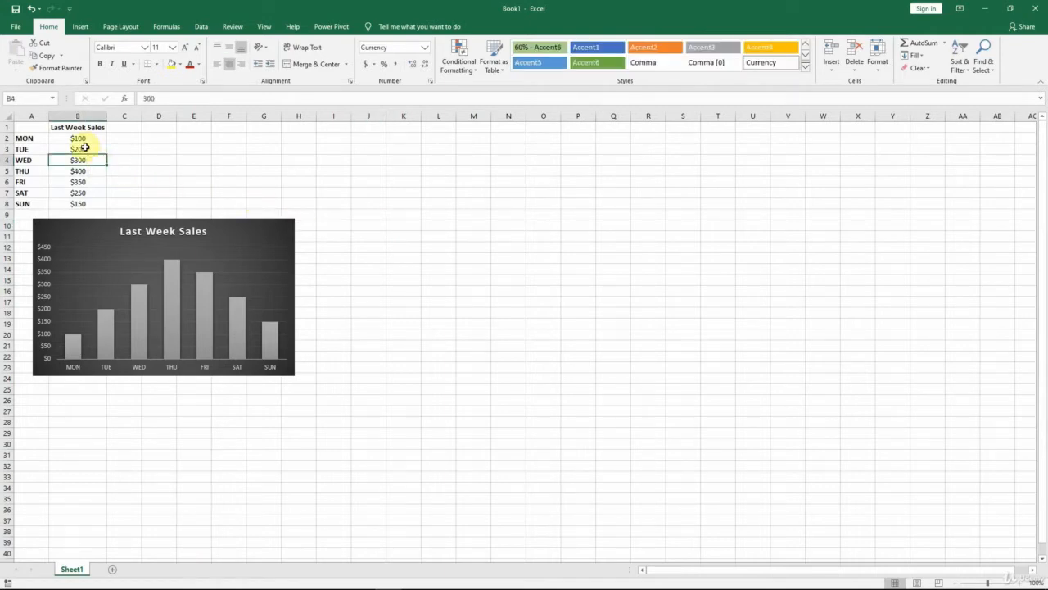
{"action": "left_click", "coordinate": [79, 27]}
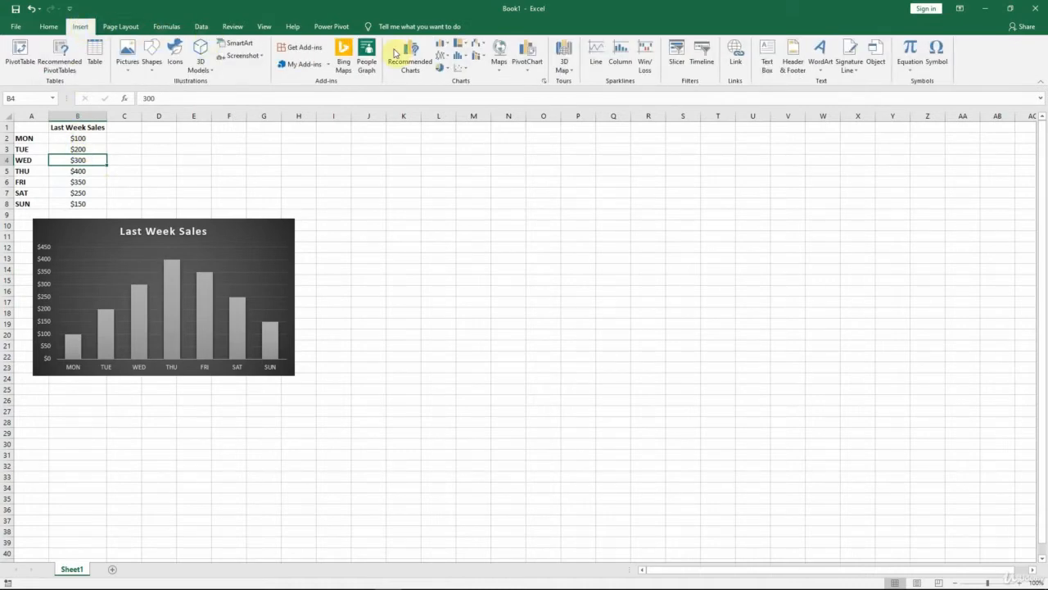
{"action": "left_click", "coordinate": [440, 45]}
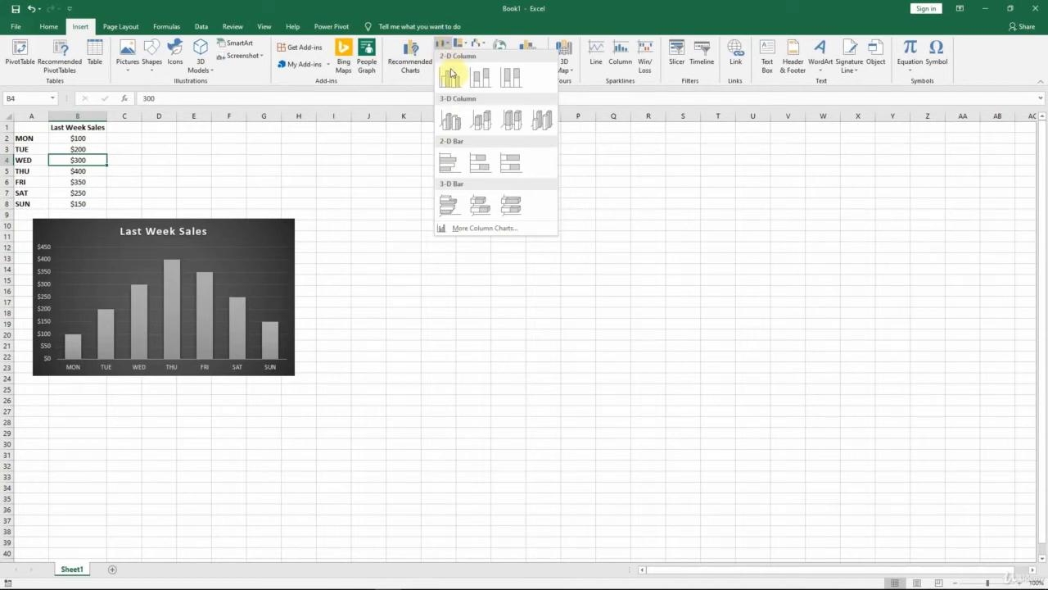
{"action": "left_click", "coordinate": [451, 80]}
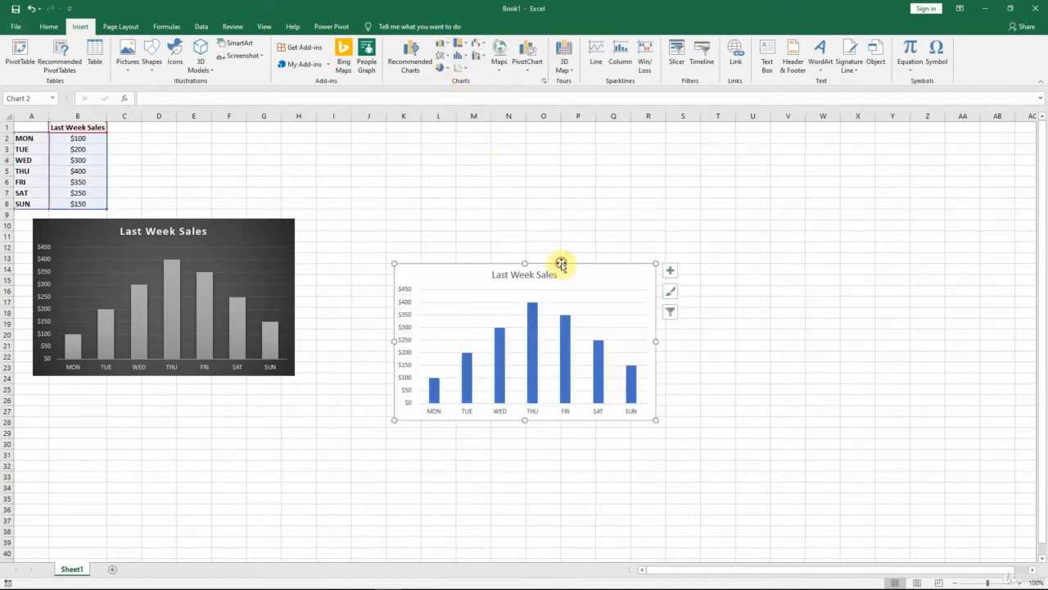
{"action": "left_click_drag", "start_coordinate": [562, 265], "coordinate": [532, 220]}
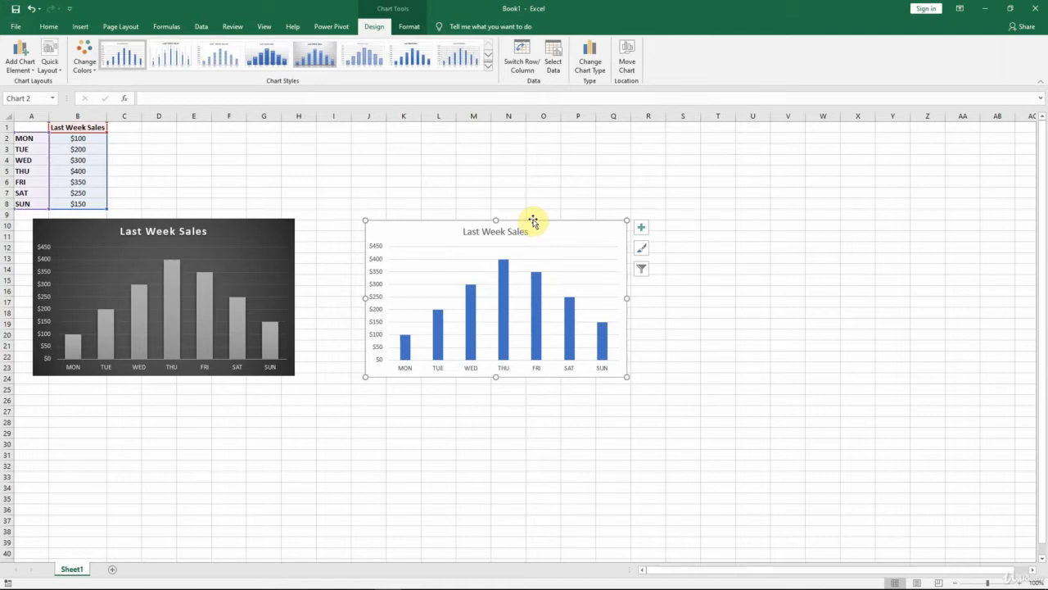
- Give the second chart's area a gradient fill using the preset Bottom Spotlight - Accent 3
{"action": "right_click", "coordinate": [557, 234]}
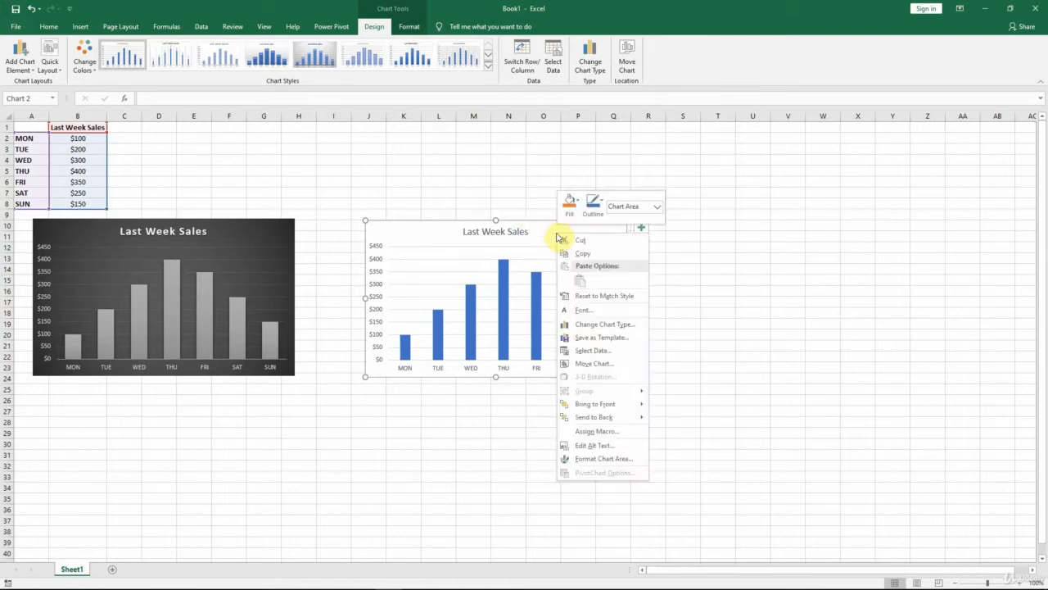
{"action": "left_click", "coordinate": [601, 459]}
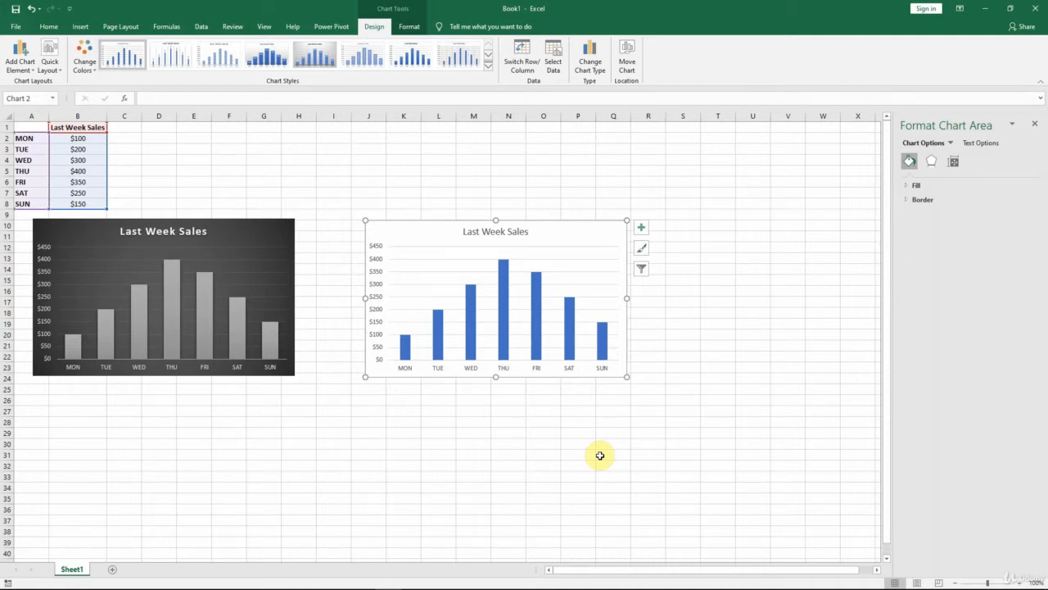
{"action": "left_click", "coordinate": [909, 186]}
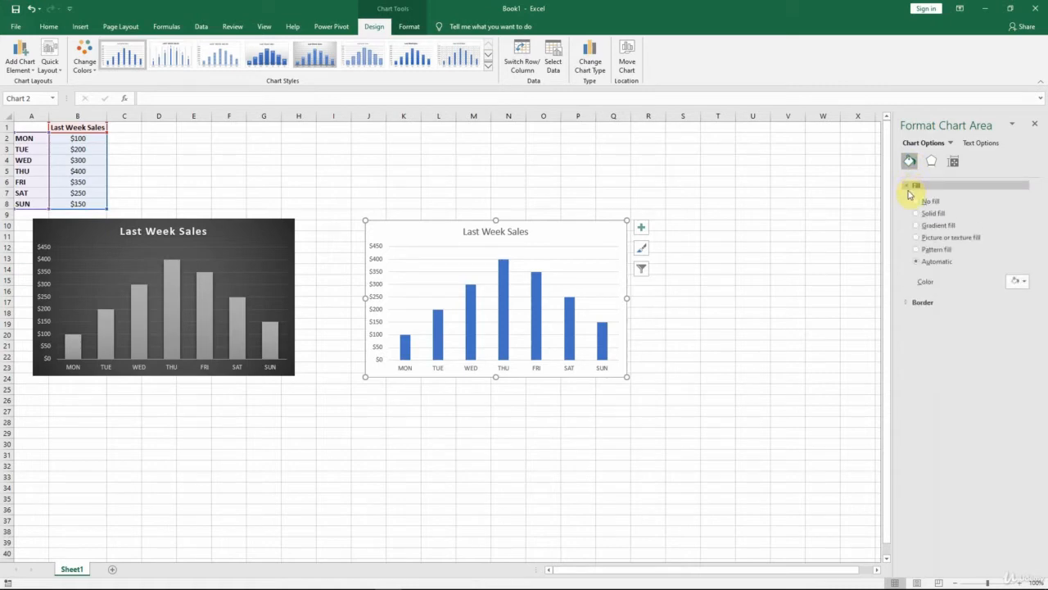
{"action": "left_click", "coordinate": [916, 226]}
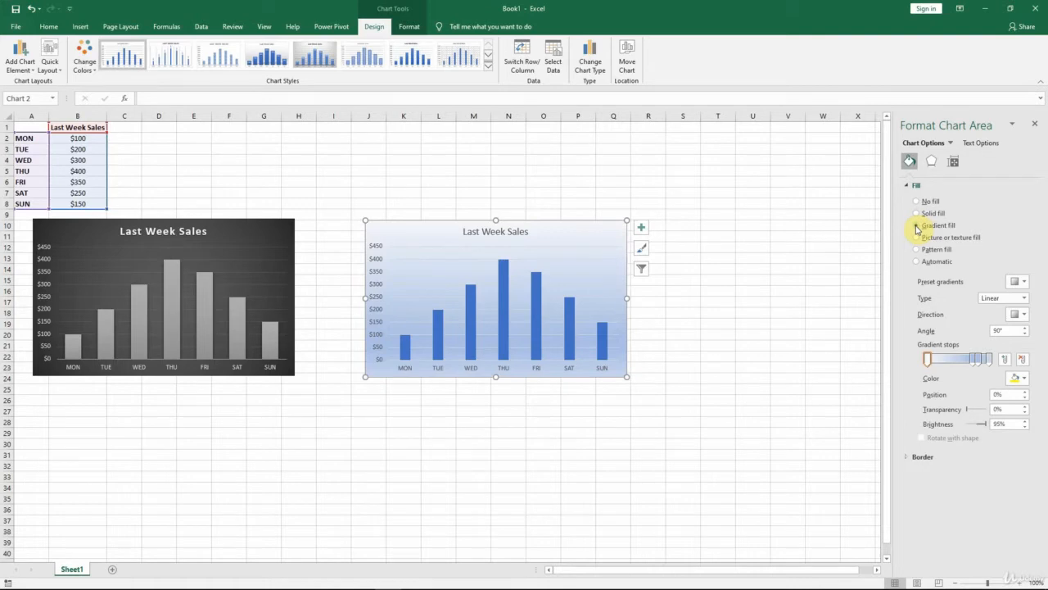
{"action": "left_click", "coordinate": [1016, 281]}
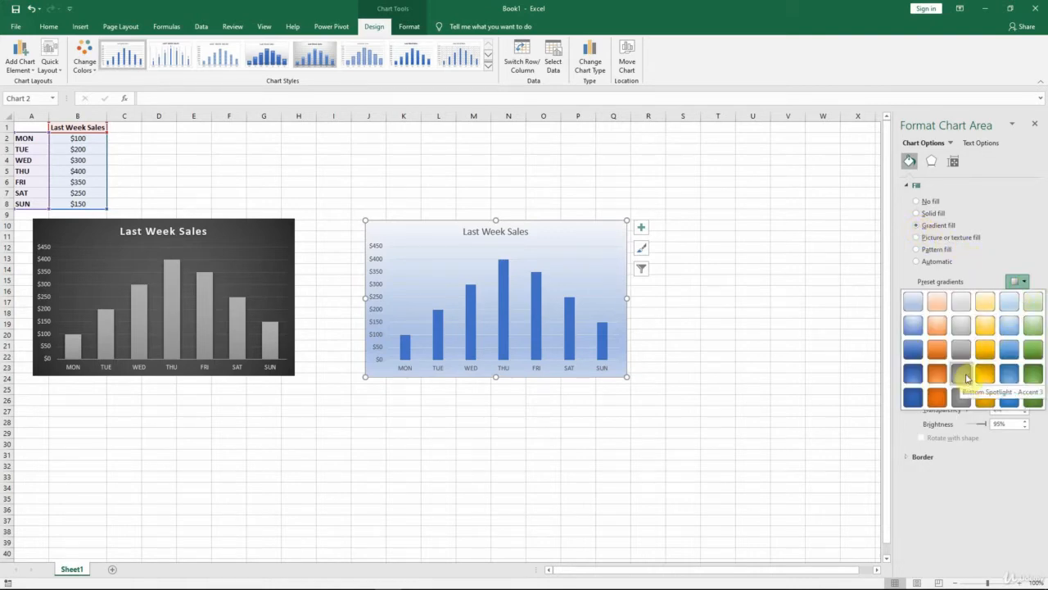
{"action": "left_click", "coordinate": [967, 377]}
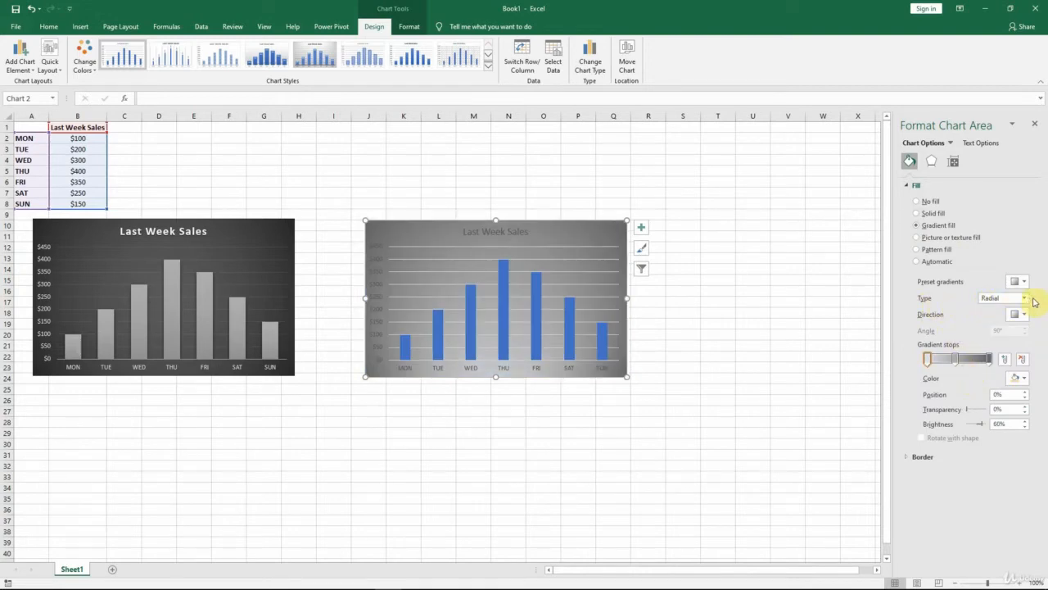
- Remove the middle gradient stop from the chart area fill and set the first stop's colour to Black, Text 1, Lighter 35%
{"action": "left_click", "coordinate": [957, 358]}
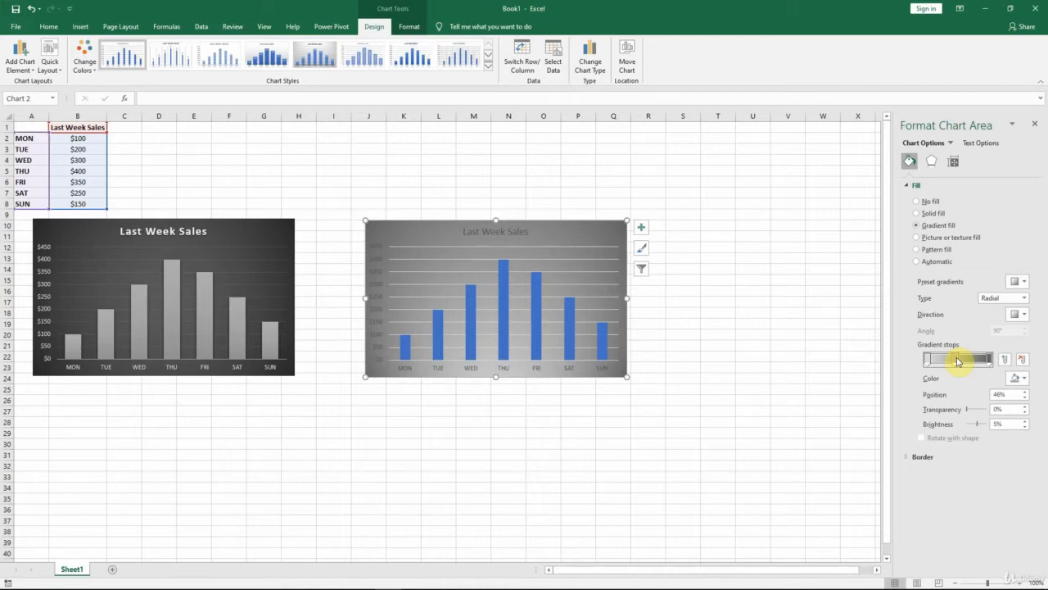
{"action": "left_click", "coordinate": [1022, 359]}
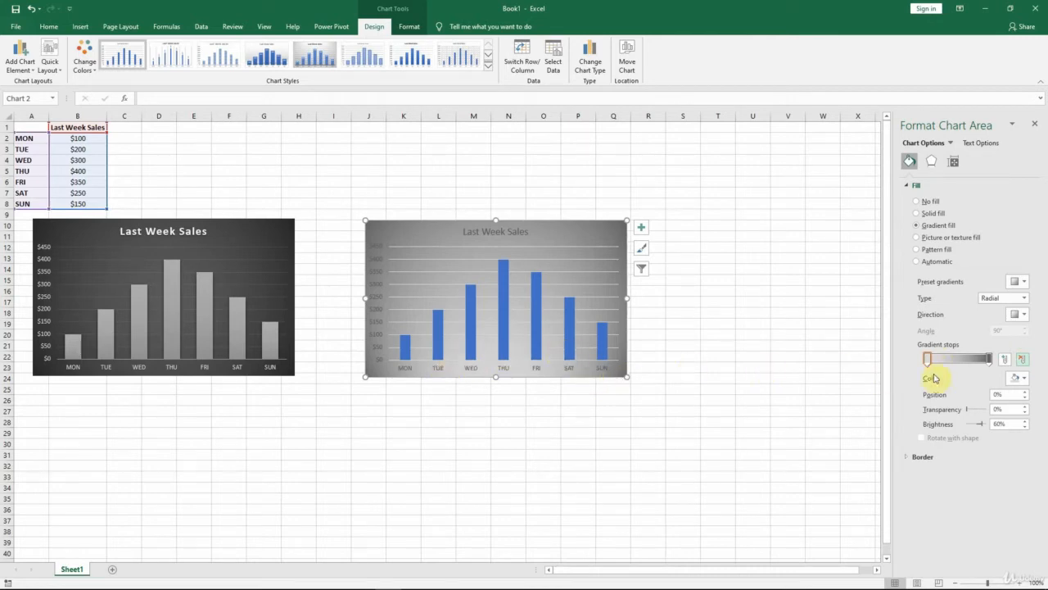
{"action": "left_click", "coordinate": [1026, 381]}
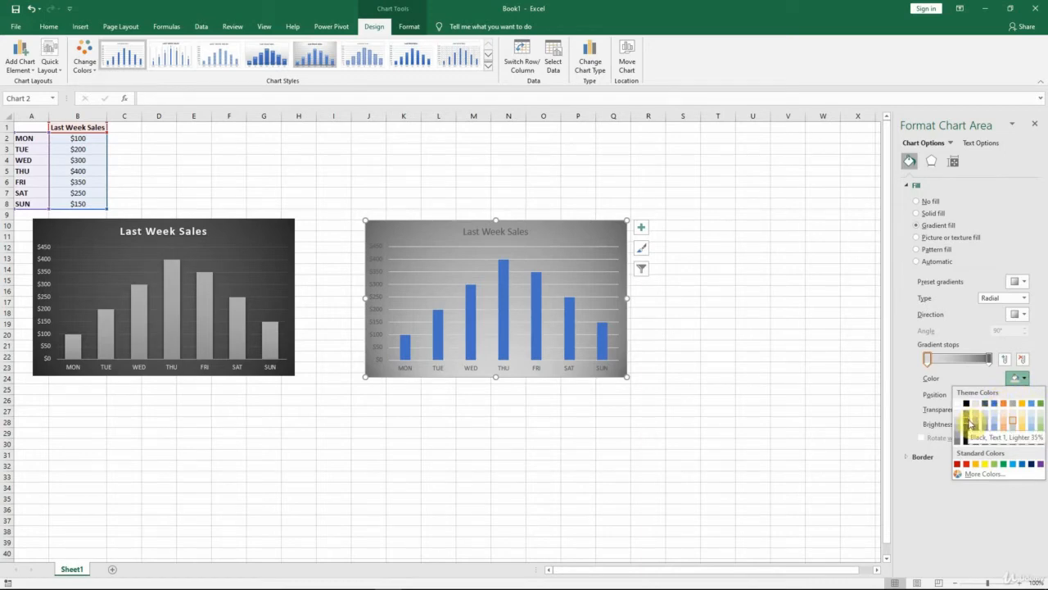
{"action": "left_click", "coordinate": [970, 423]}
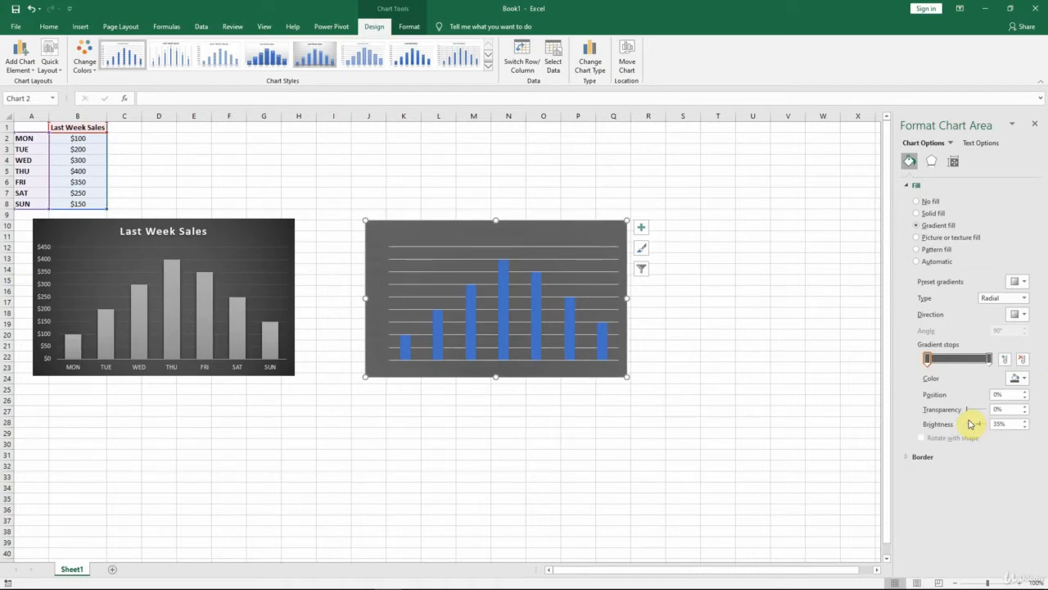
- Set the last gradient stop's colour of the chart area fill to Black, Text 1, Lighter 15%
{"action": "left_click", "coordinate": [991, 359]}
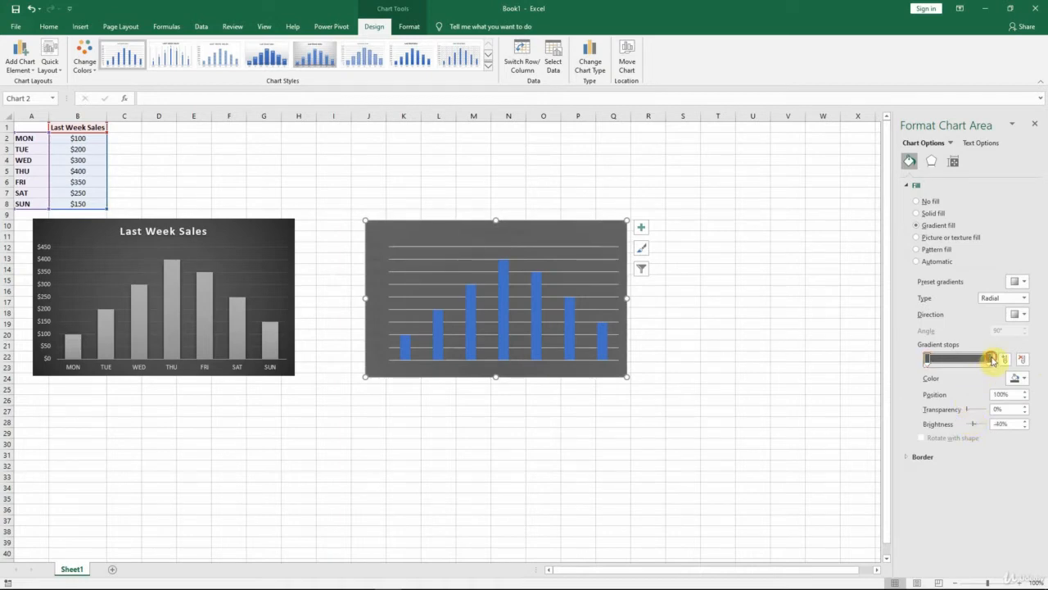
{"action": "left_click", "coordinate": [1025, 379]}
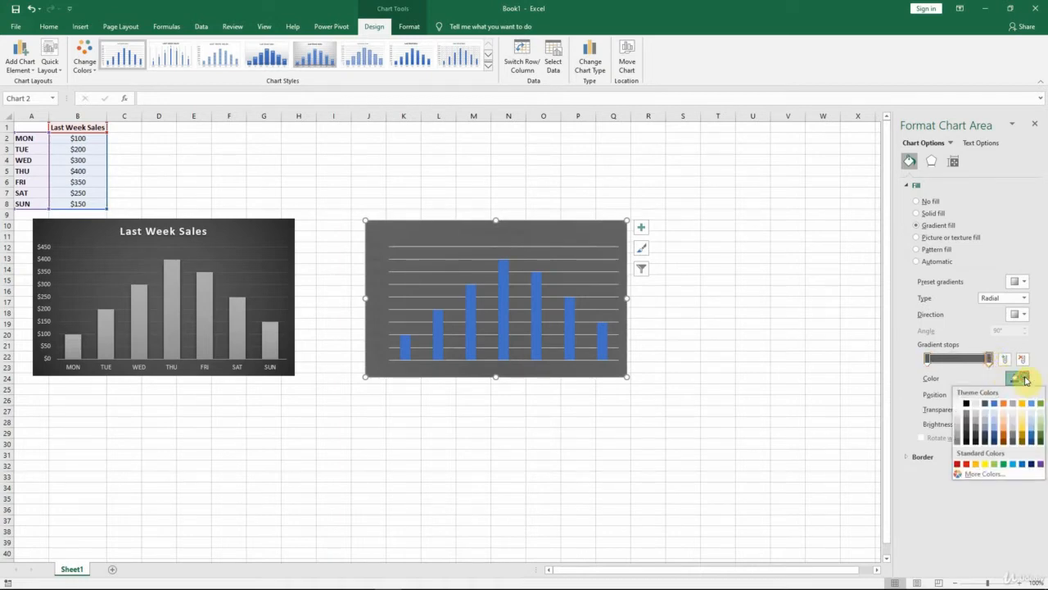
{"action": "left_click", "coordinate": [967, 437]}
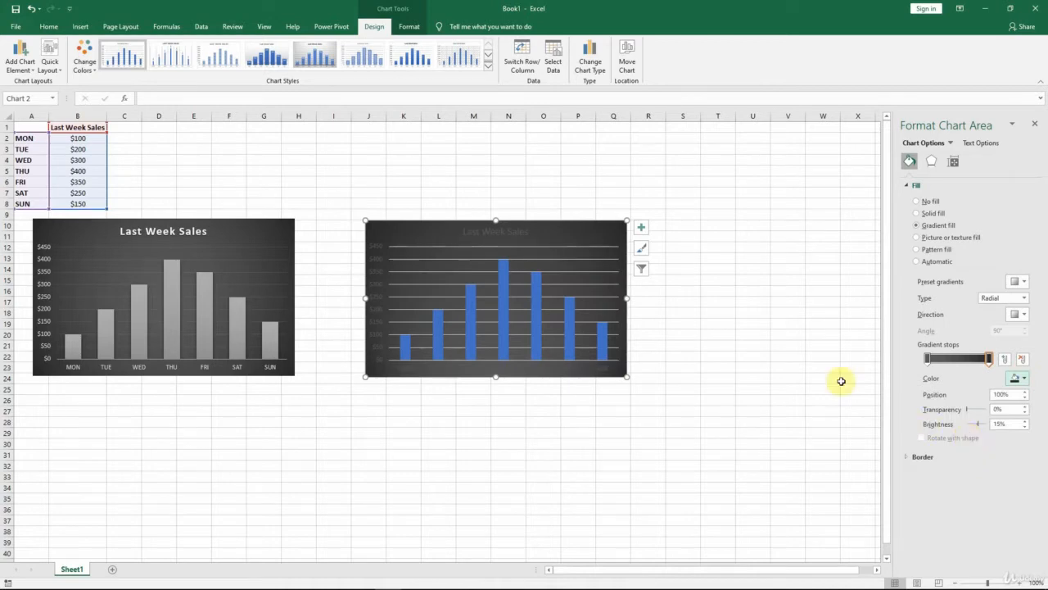
- Set the second chart's title font colour to White, Background 1, Darker 5% and its font size to 16
{"action": "left_click", "coordinate": [516, 235]}
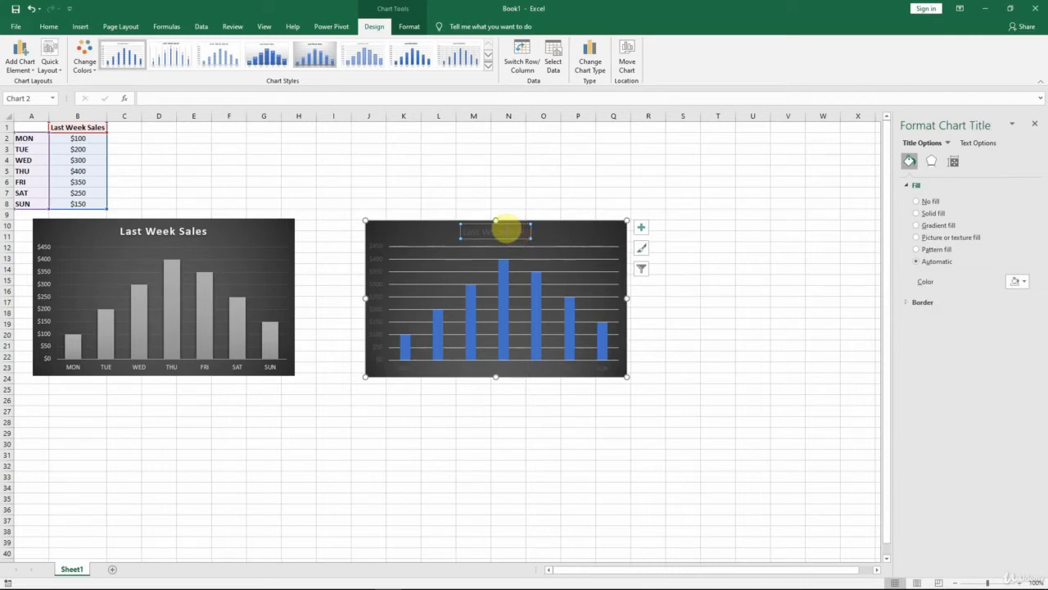
{"action": "left_click", "coordinate": [51, 26]}
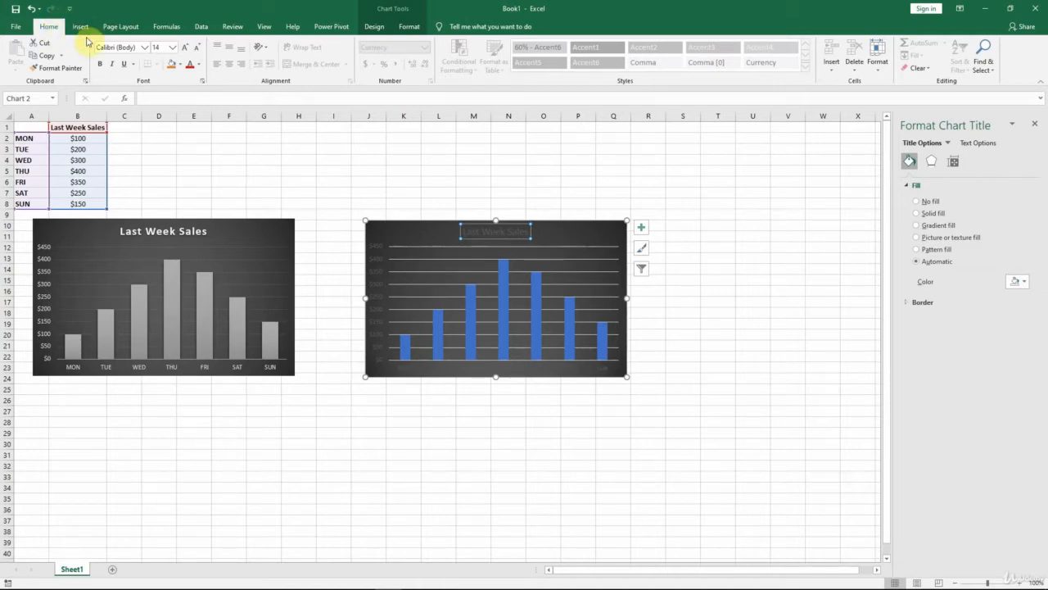
{"action": "left_click", "coordinate": [198, 67]}
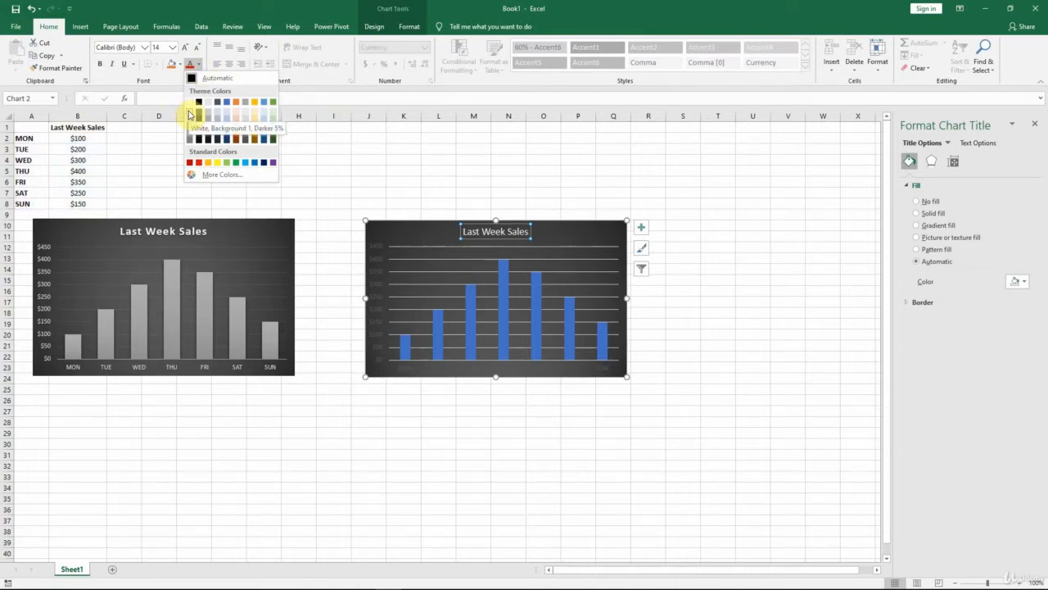
{"action": "left_click", "coordinate": [188, 115]}
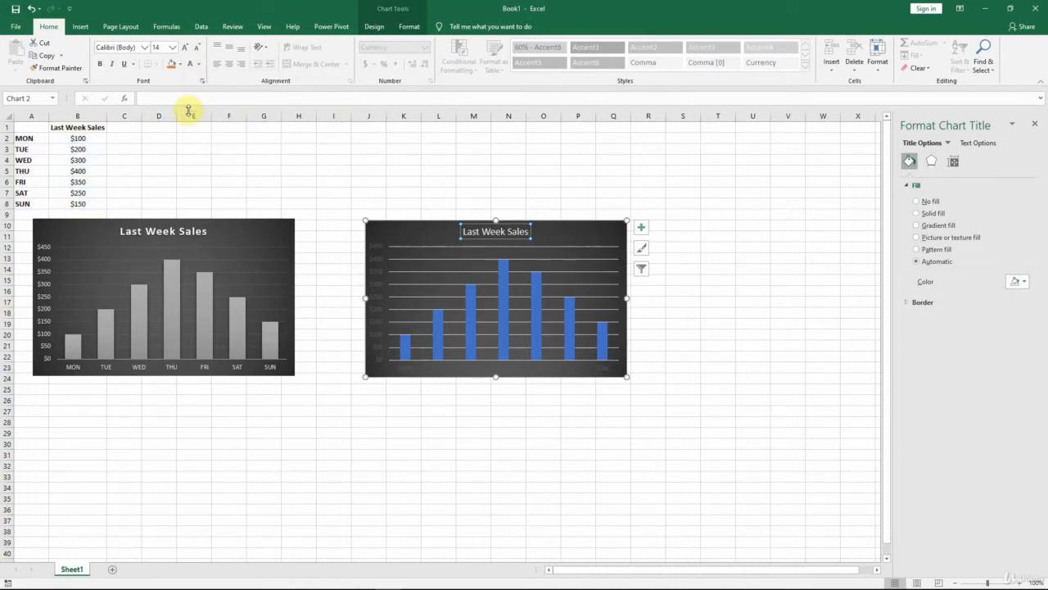
{"action": "left_click", "coordinate": [187, 50]}
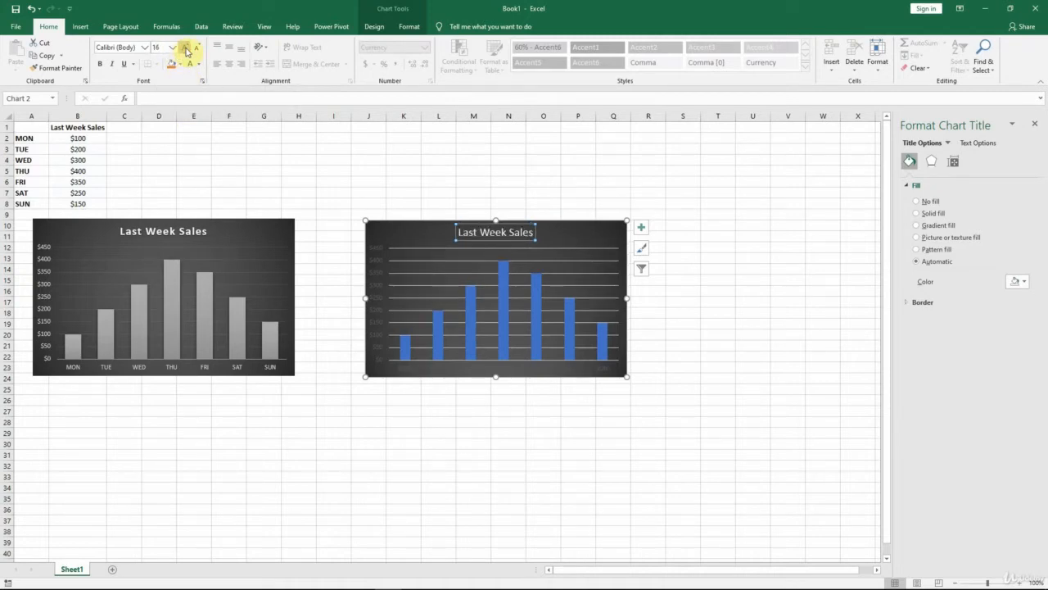
- Expand the second chart title's character spacing by 1 pt and make the title bold
{"action": "right_click", "coordinate": [494, 237]}
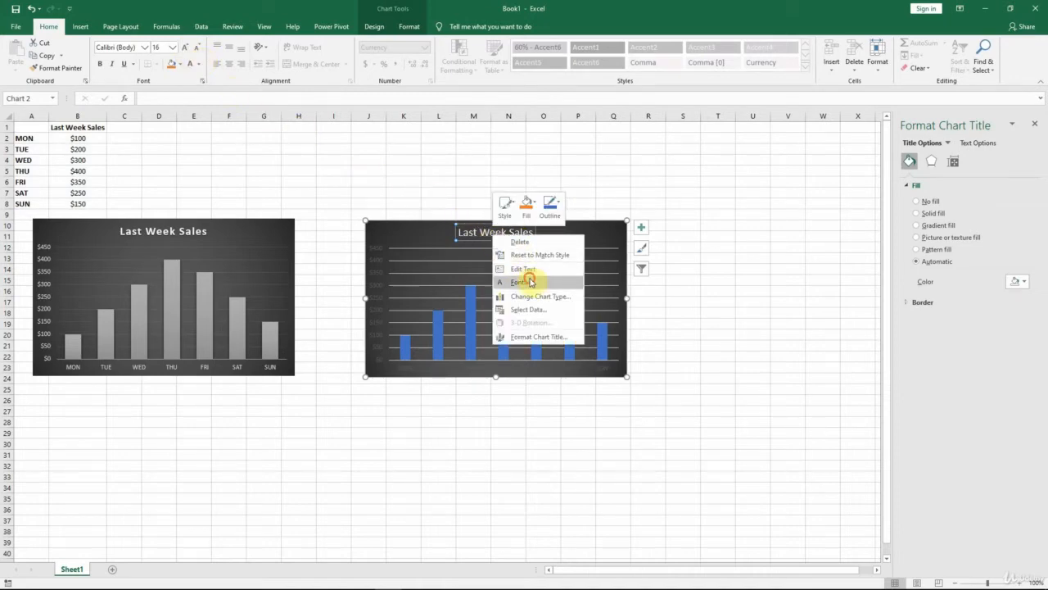
{"action": "left_click", "coordinate": [524, 282]}
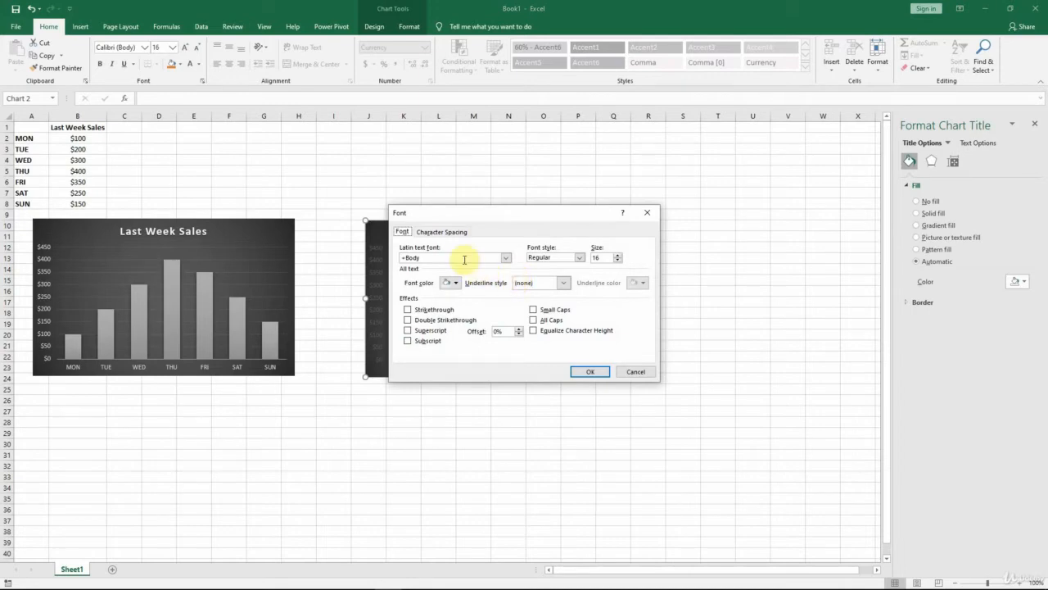
{"action": "left_click", "coordinate": [439, 233]}
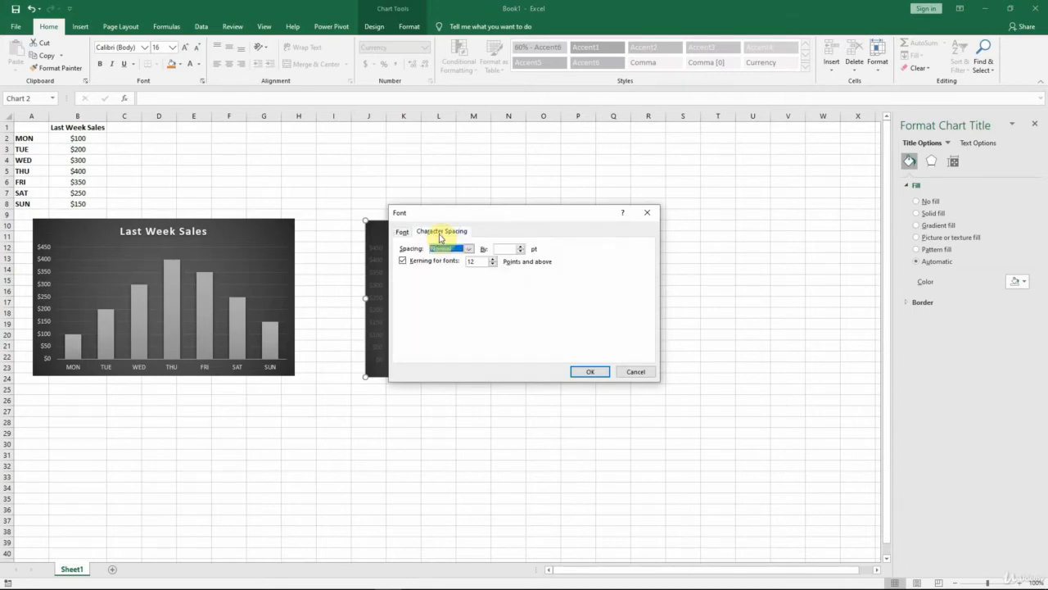
{"action": "left_click", "coordinate": [469, 248]}
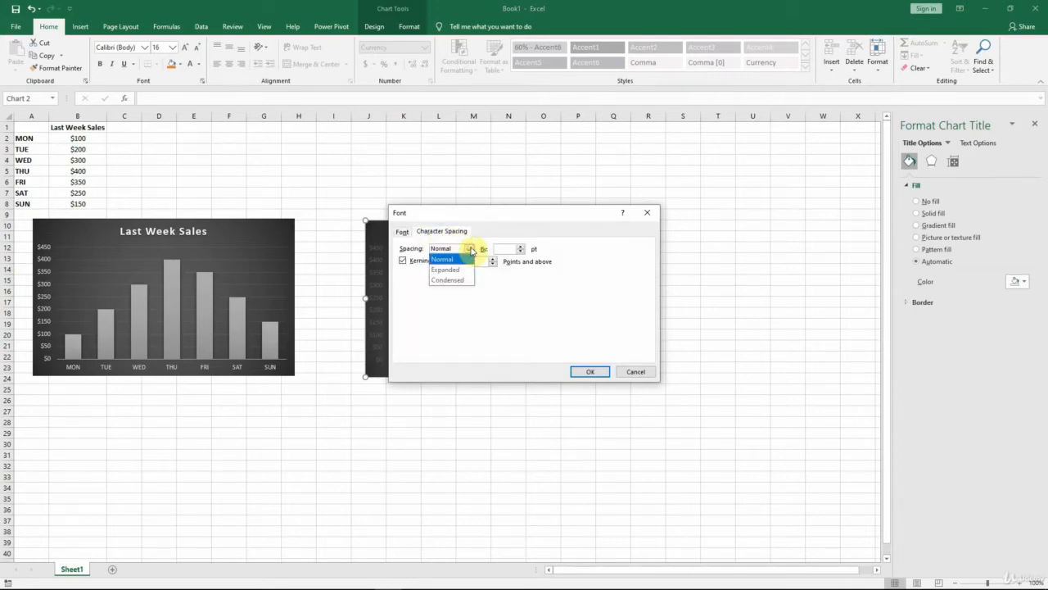
{"action": "left_click", "coordinate": [455, 269]}
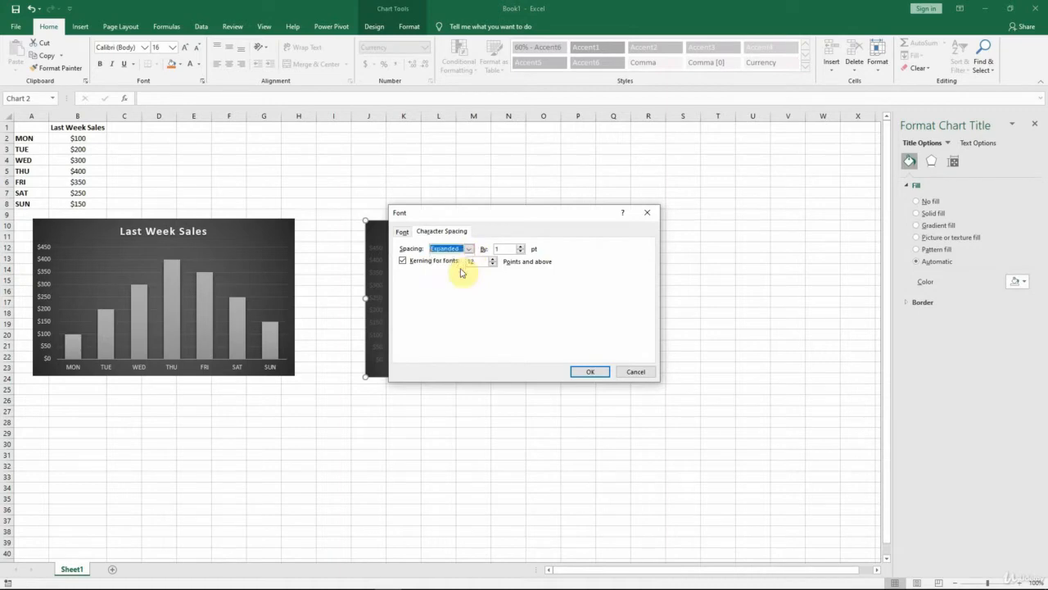
{"action": "left_click", "coordinate": [590, 372]}
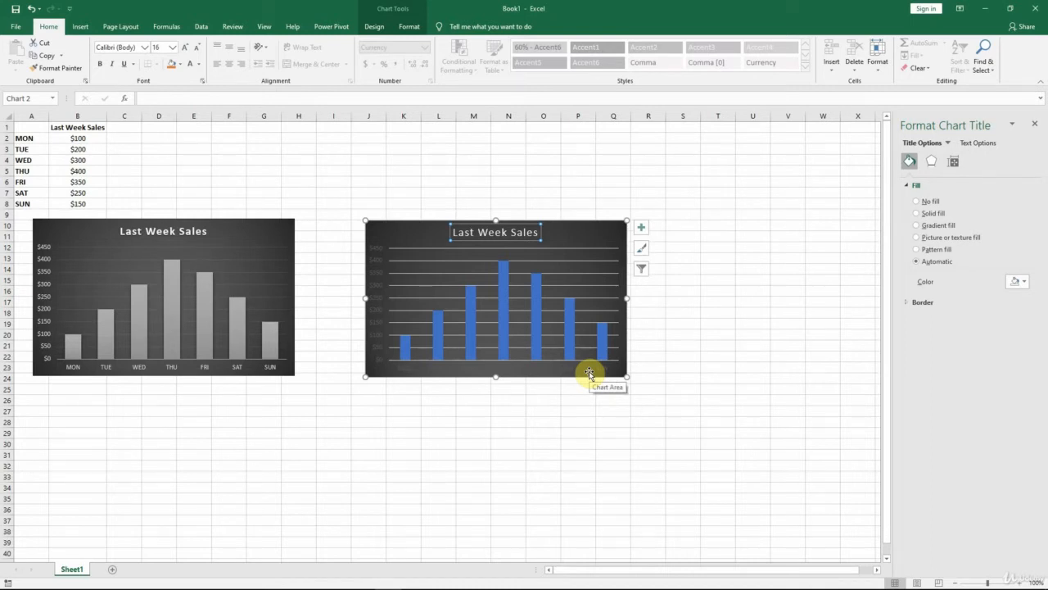
{"action": "left_click", "coordinate": [99, 64]}
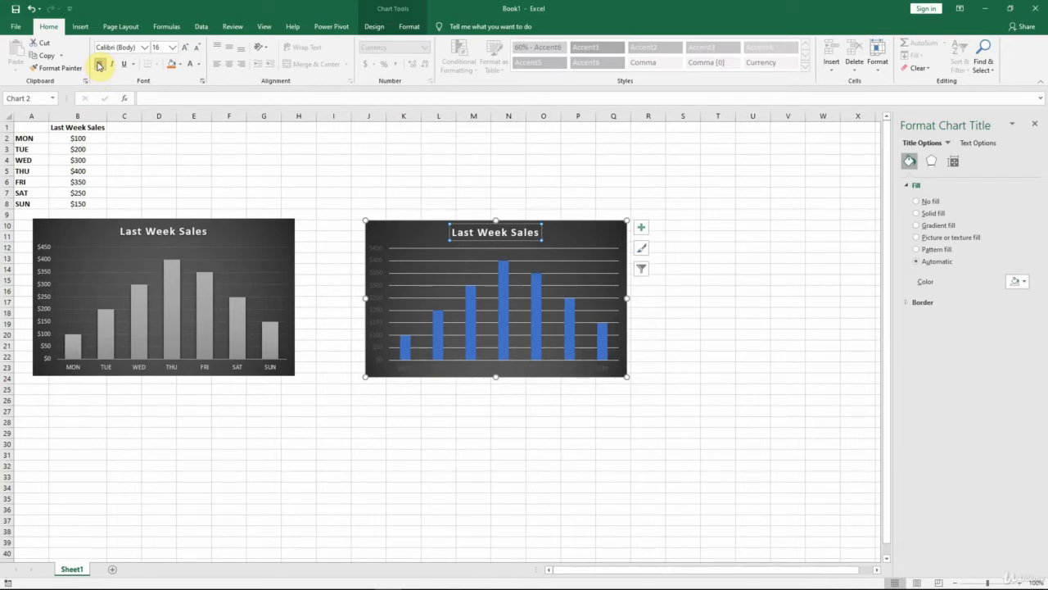
- Set the vertical and horizontal axis labels of the second chart to the same light grey font colour
{"action": "left_click", "coordinate": [374, 279]}
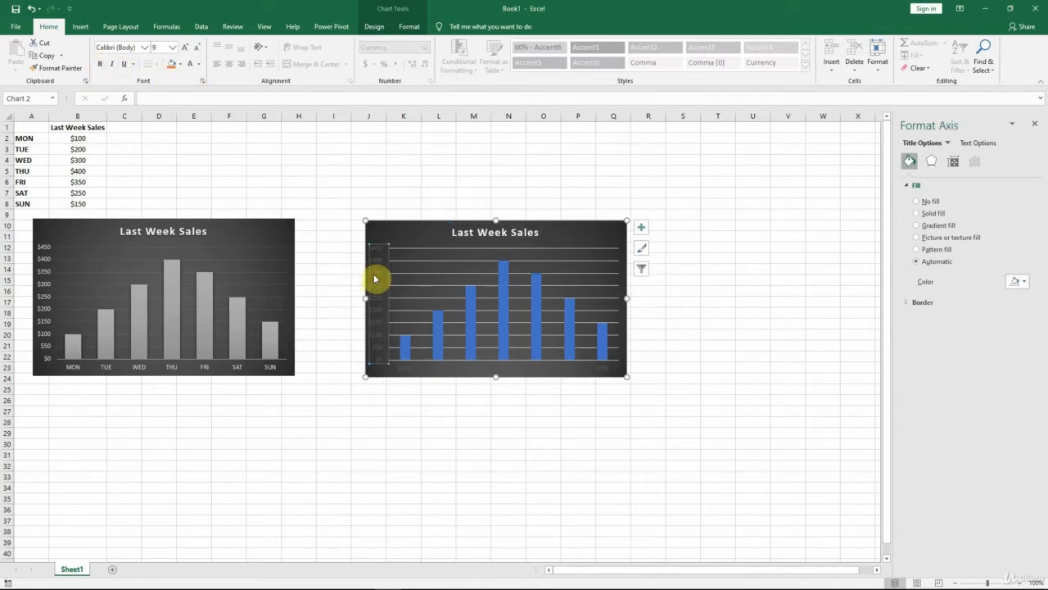
{"action": "left_click", "coordinate": [198, 64]}
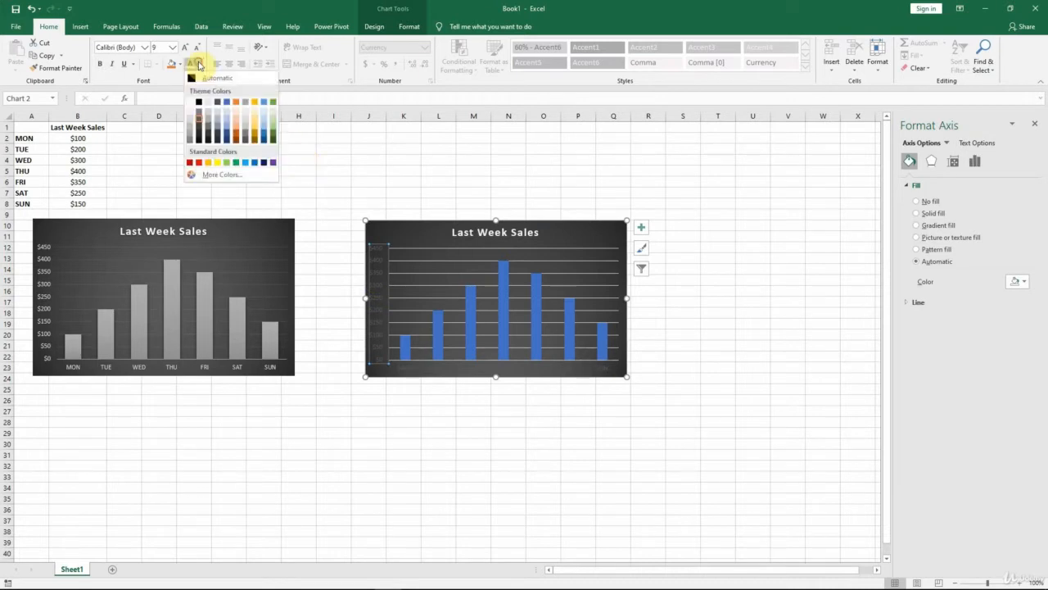
{"action": "left_click", "coordinate": [189, 121]}
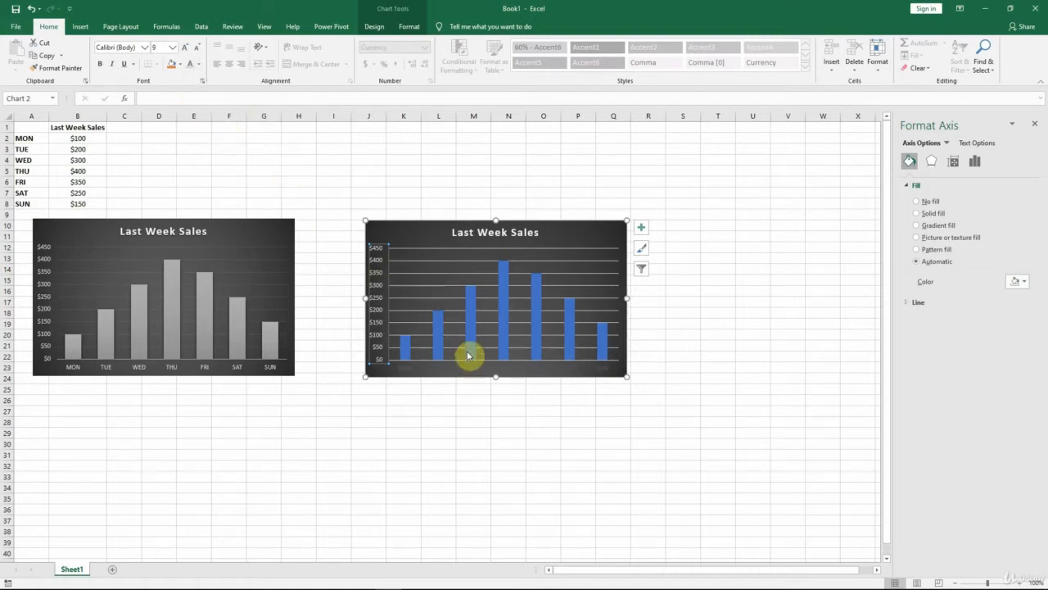
{"action": "left_click", "coordinate": [412, 371]}
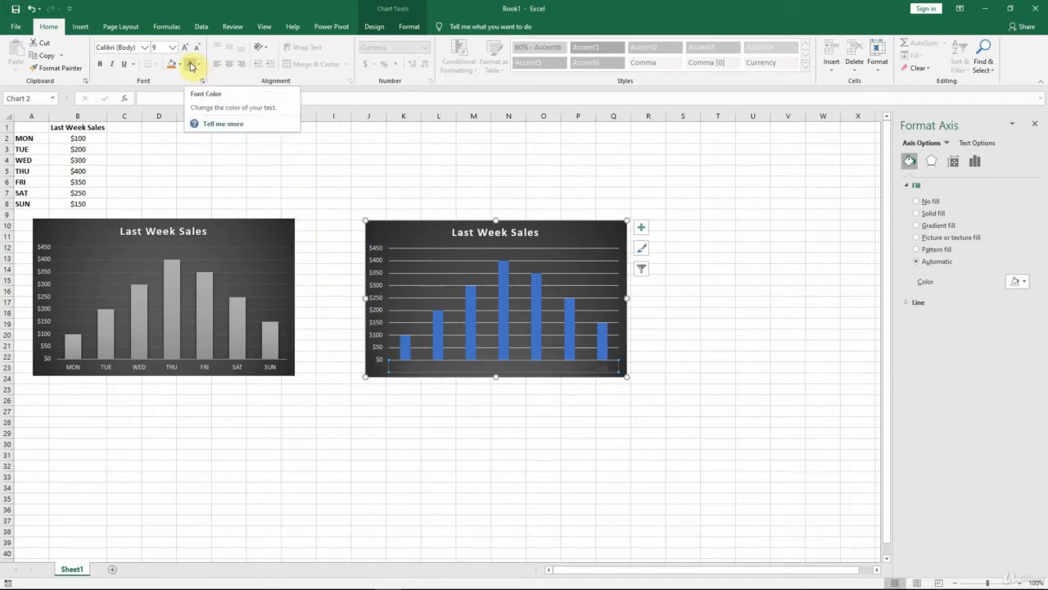
{"action": "left_click", "coordinate": [191, 64]}
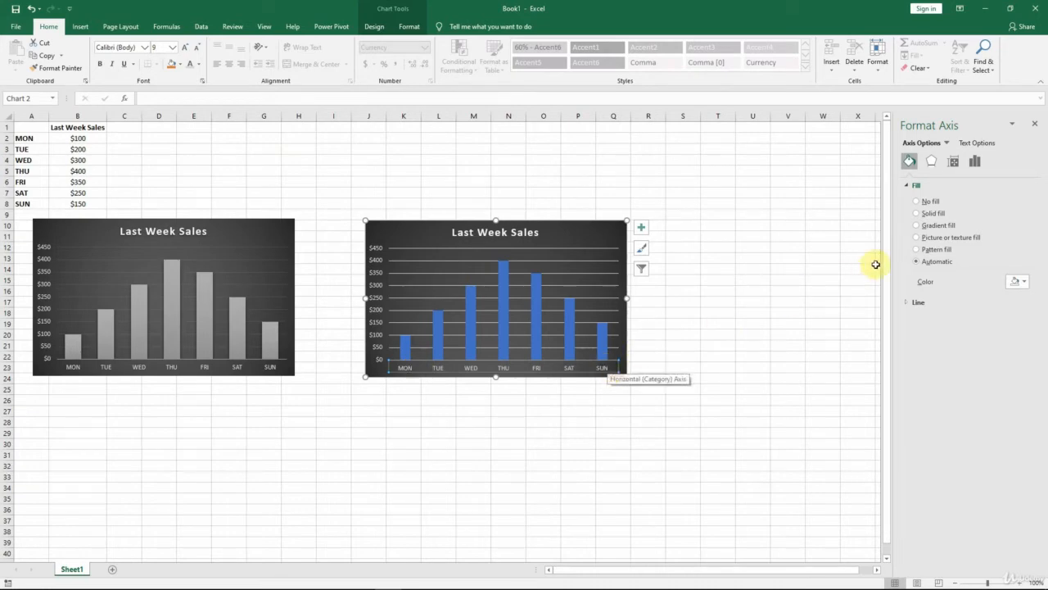
- Give the second chart's horizontal axis a solid grey line using a darker shade of White, Background 1
{"action": "left_click", "coordinate": [908, 306]}
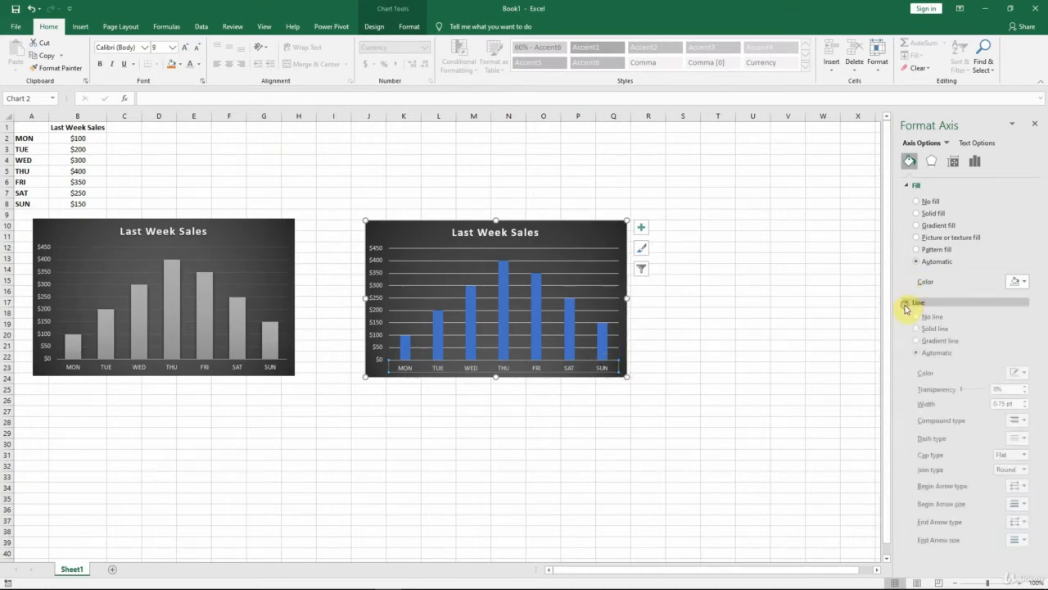
{"action": "left_click", "coordinate": [1021, 374]}
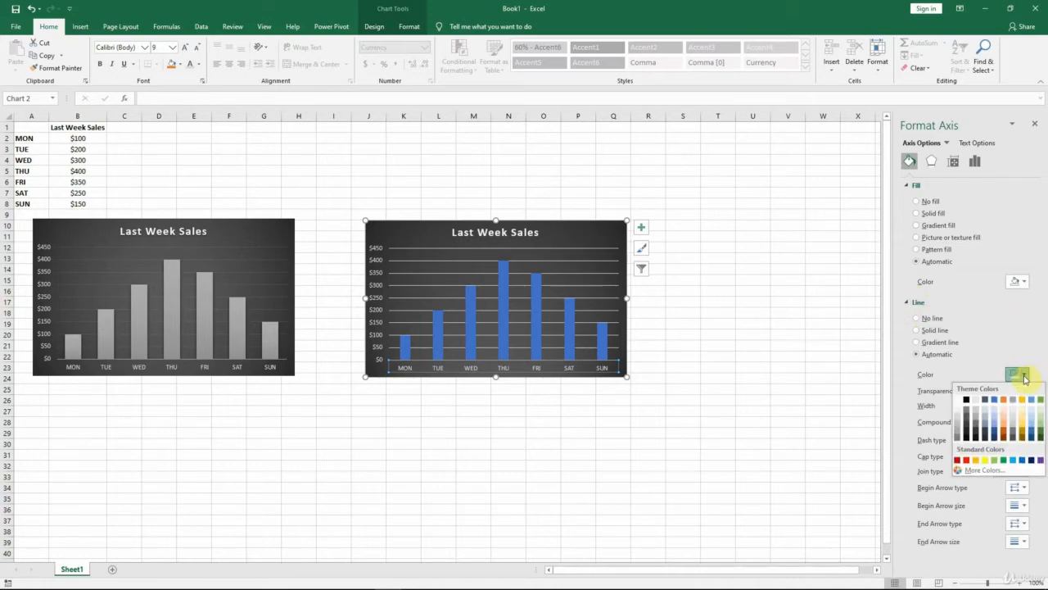
{"action": "left_click", "coordinate": [956, 434]}
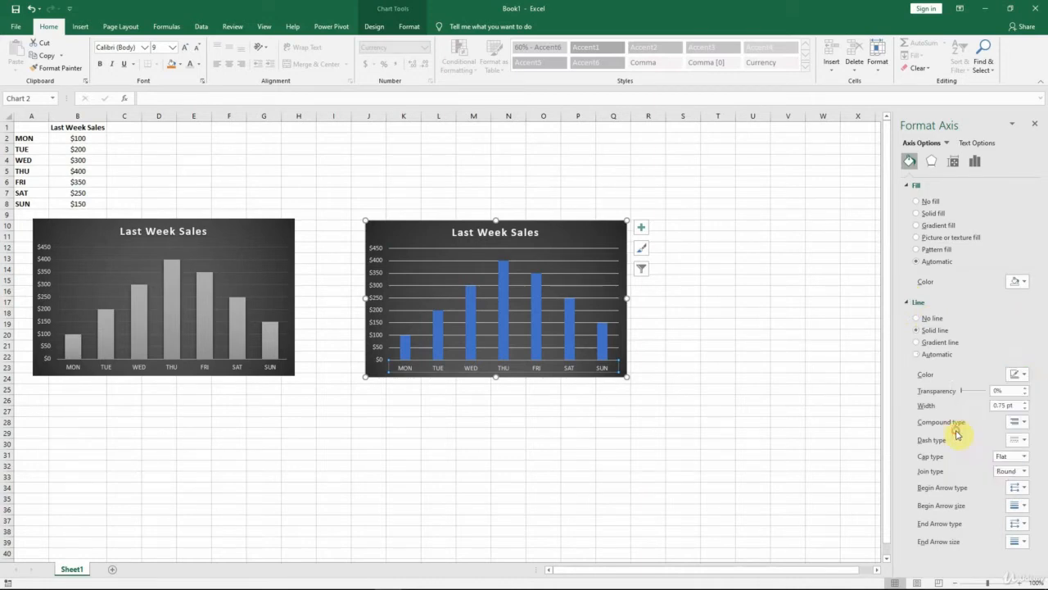
{"action": "left_click", "coordinate": [685, 325]}
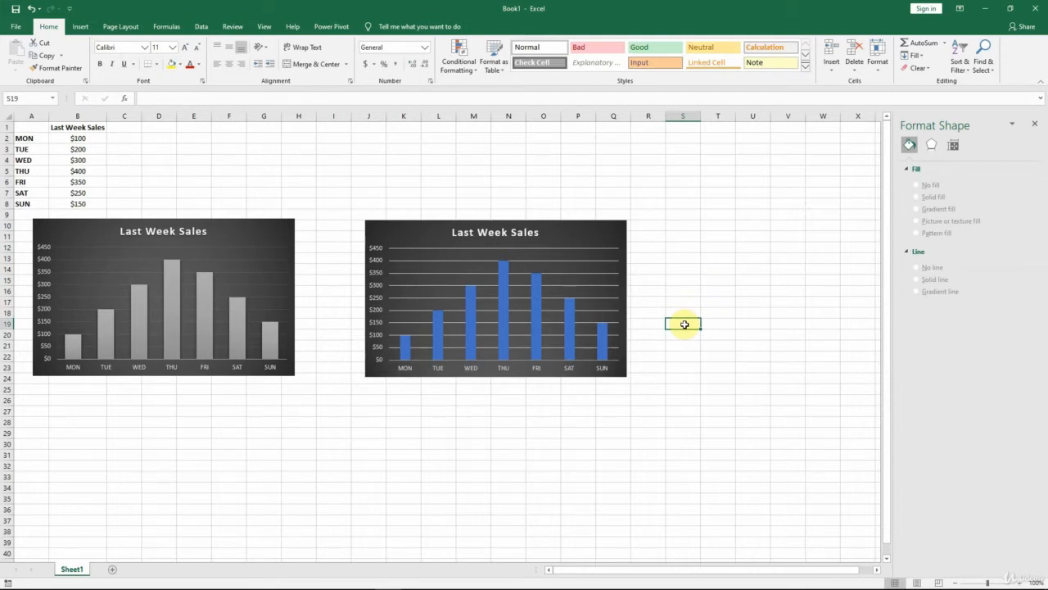
- Recolour the second chart's major gridlines with a dark grey shade of Black, Text 1
{"action": "left_click", "coordinate": [578, 260]}
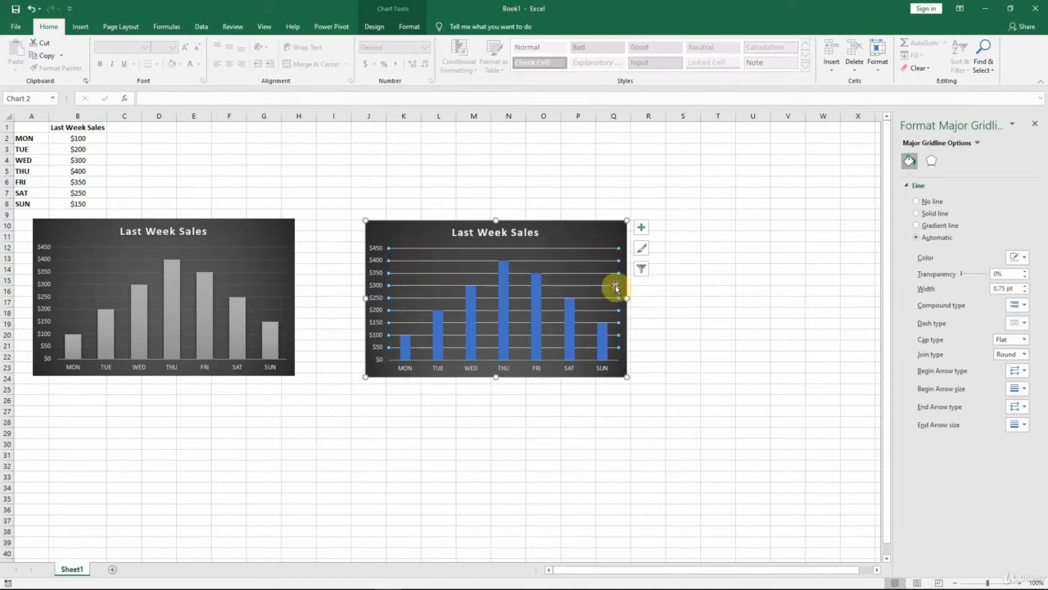
{"action": "left_click", "coordinate": [1024, 259]}
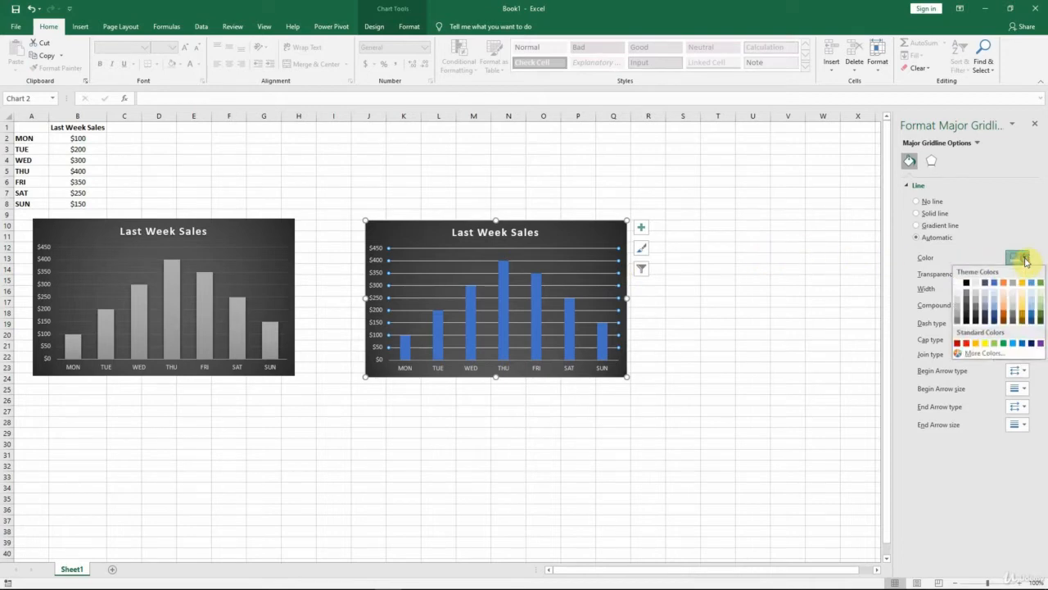
{"action": "left_click", "coordinate": [969, 304]}
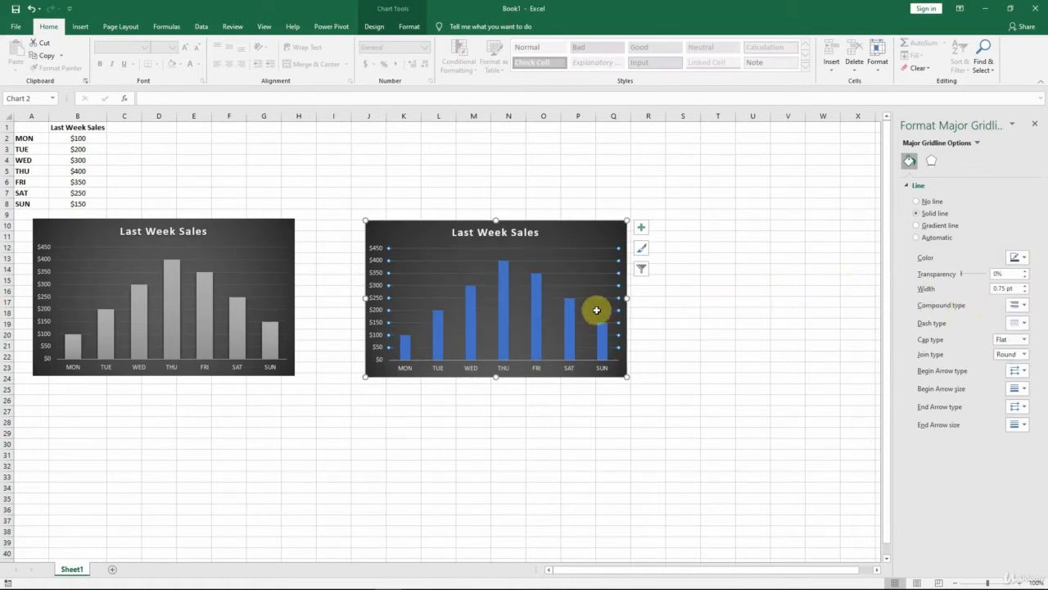
- Apply a gradient fill to all of the second chart's columns, with the first stop coloured White, Background 1, Darker 50%
{"action": "mouse_move", "coordinate": [504, 332]}
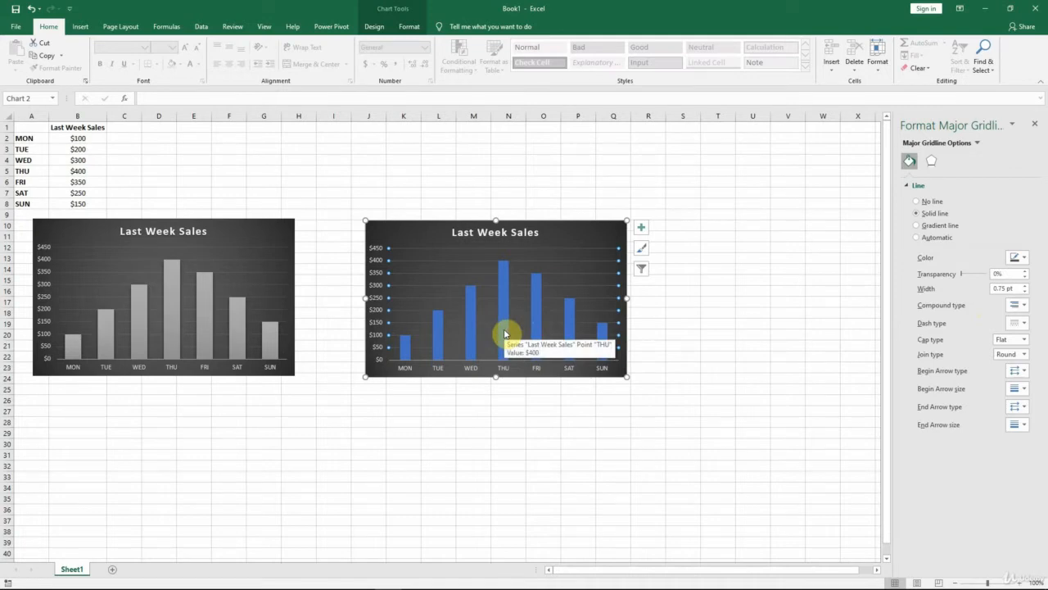
{"action": "left_click", "coordinate": [504, 332]}
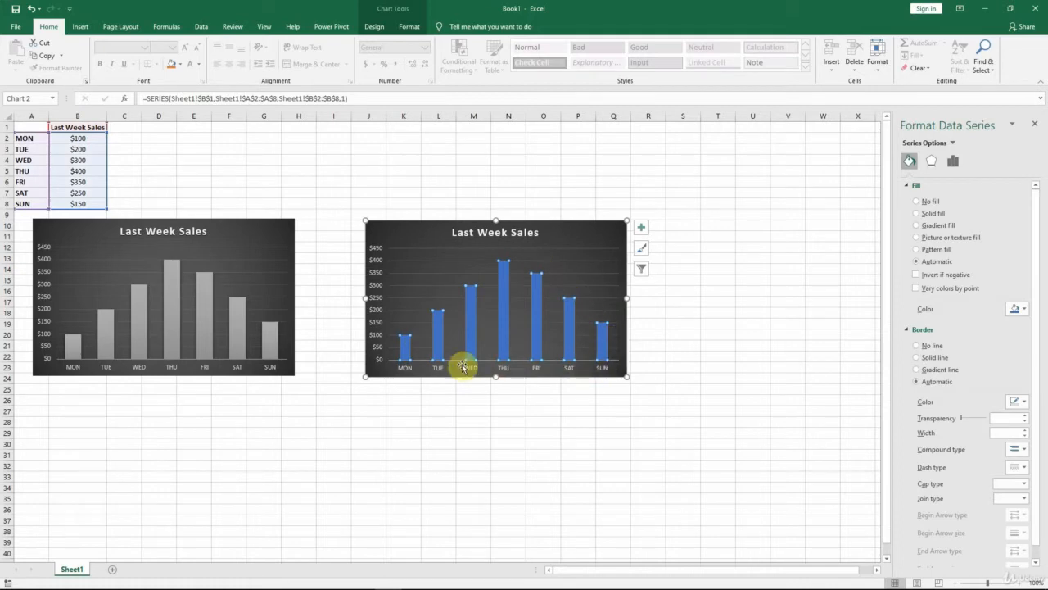
{"action": "left_click", "coordinate": [507, 325]}
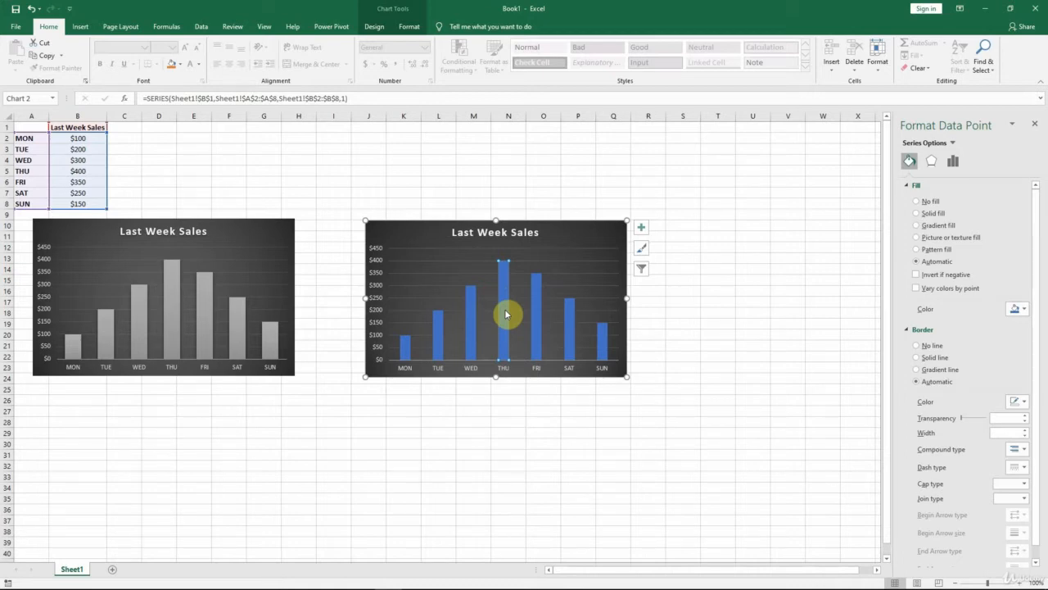
{"action": "left_click", "coordinate": [695, 304]}
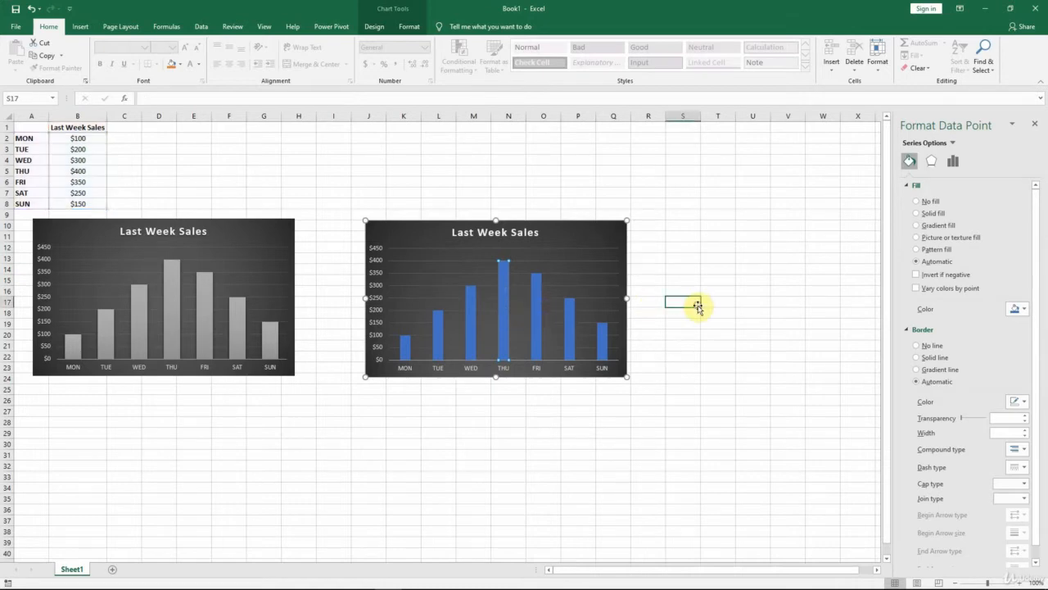
{"action": "left_click", "coordinate": [506, 330]}
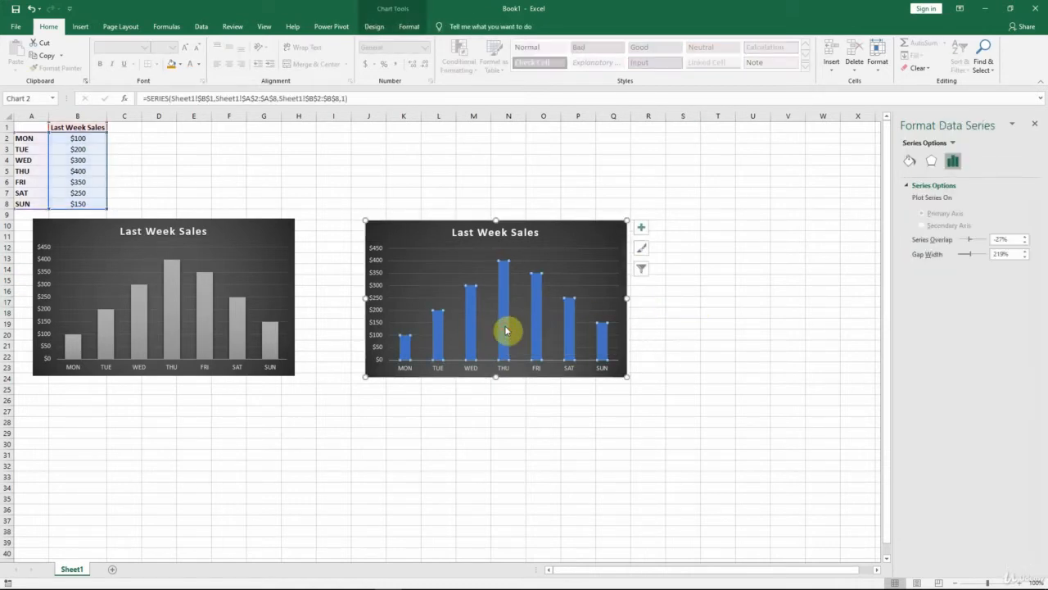
{"action": "left_click", "coordinate": [912, 161]}
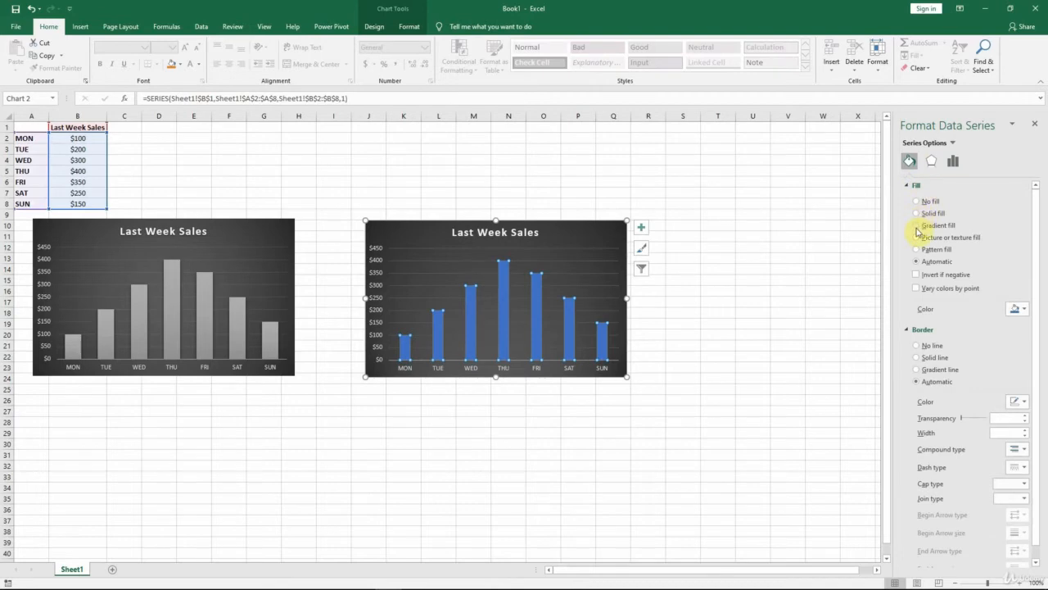
{"action": "left_click", "coordinate": [918, 228]}
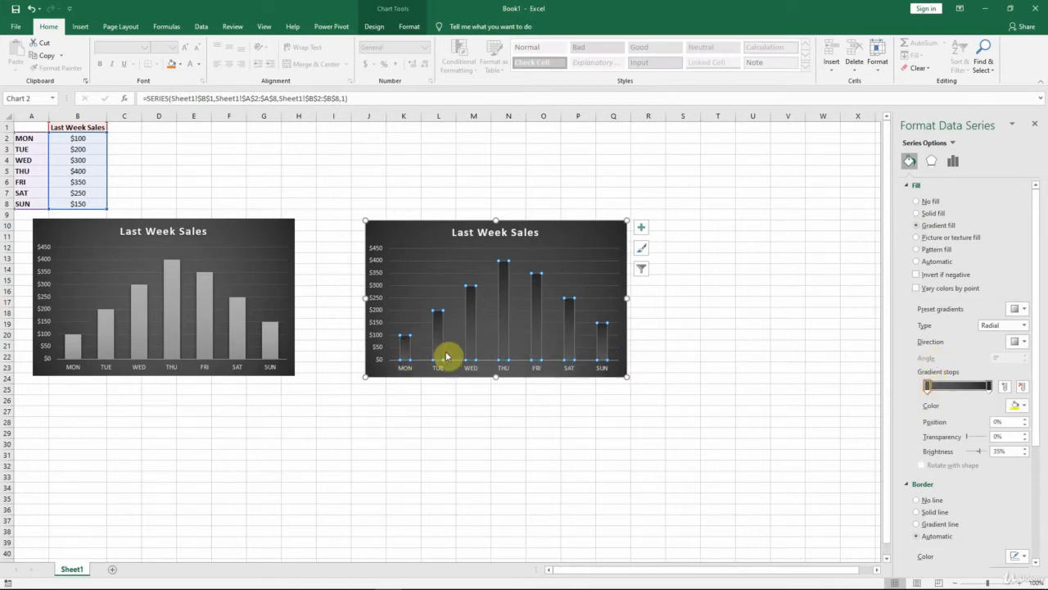
{"action": "left_click", "coordinate": [1023, 407]}
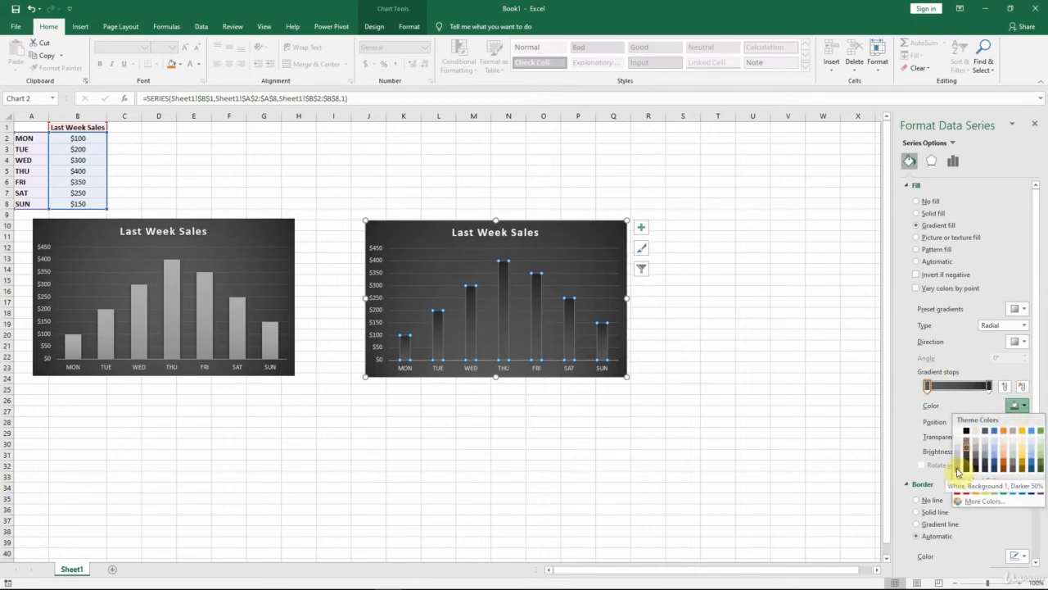
{"action": "left_click", "coordinate": [958, 472]}
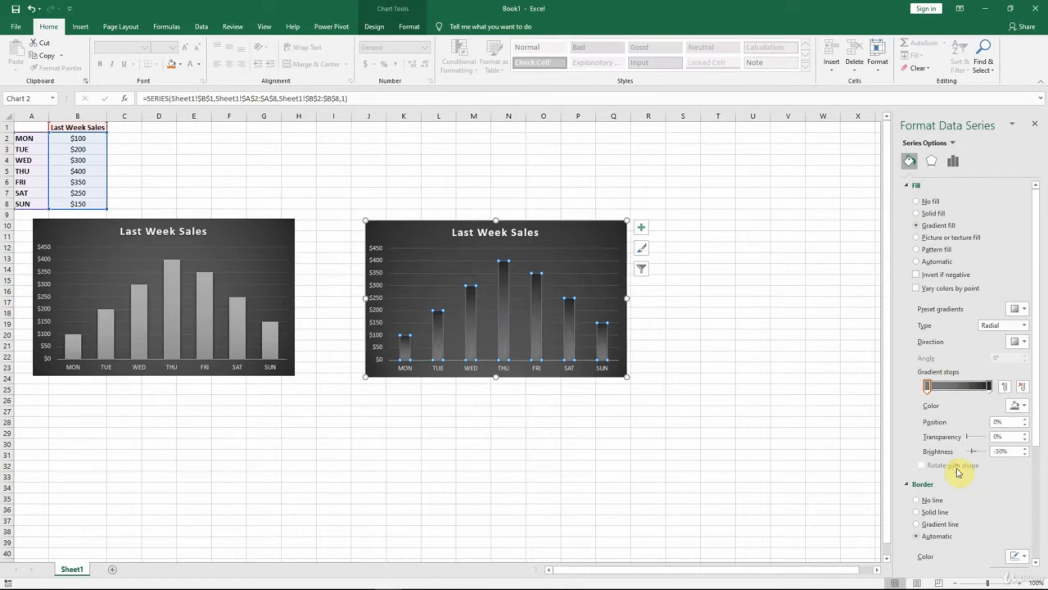
- Recolour the last gradient stop of the second chart's columns with White, Background 1, Darker 25%
{"action": "left_click", "coordinate": [989, 387]}
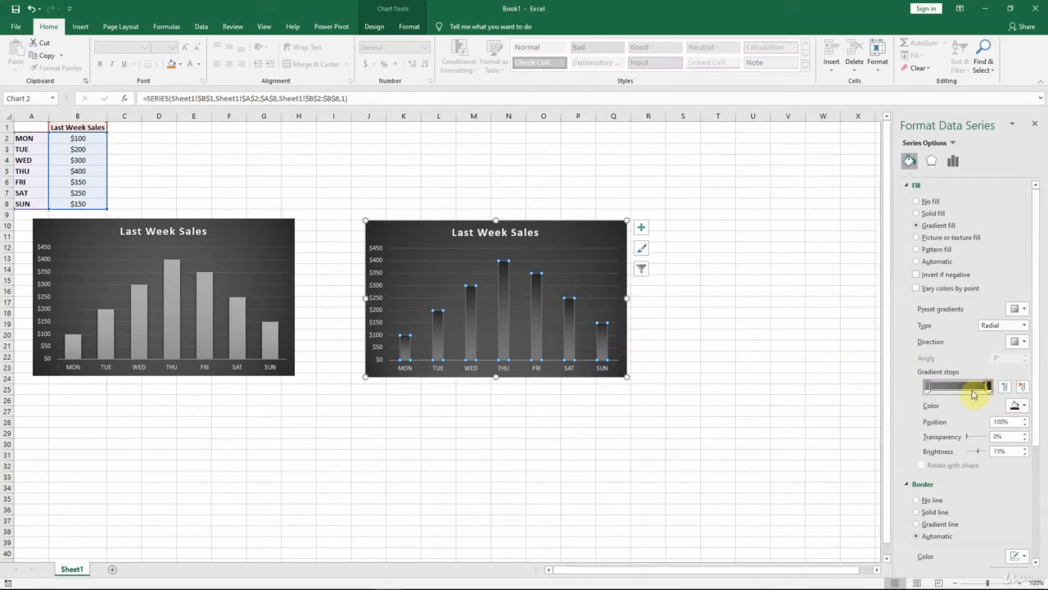
{"action": "left_click", "coordinate": [1025, 407]}
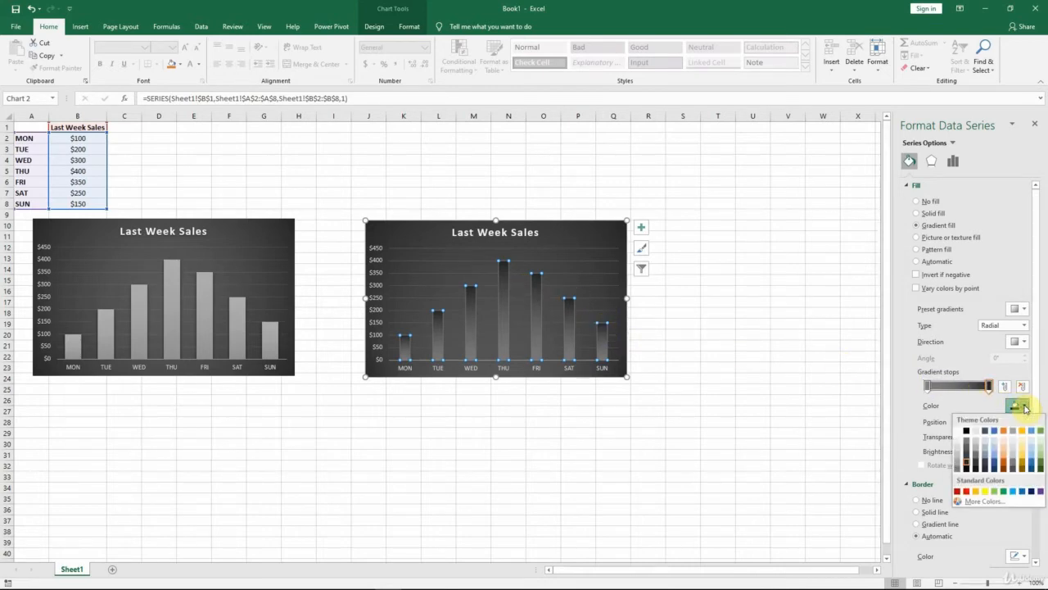
{"action": "left_click", "coordinate": [957, 458]}
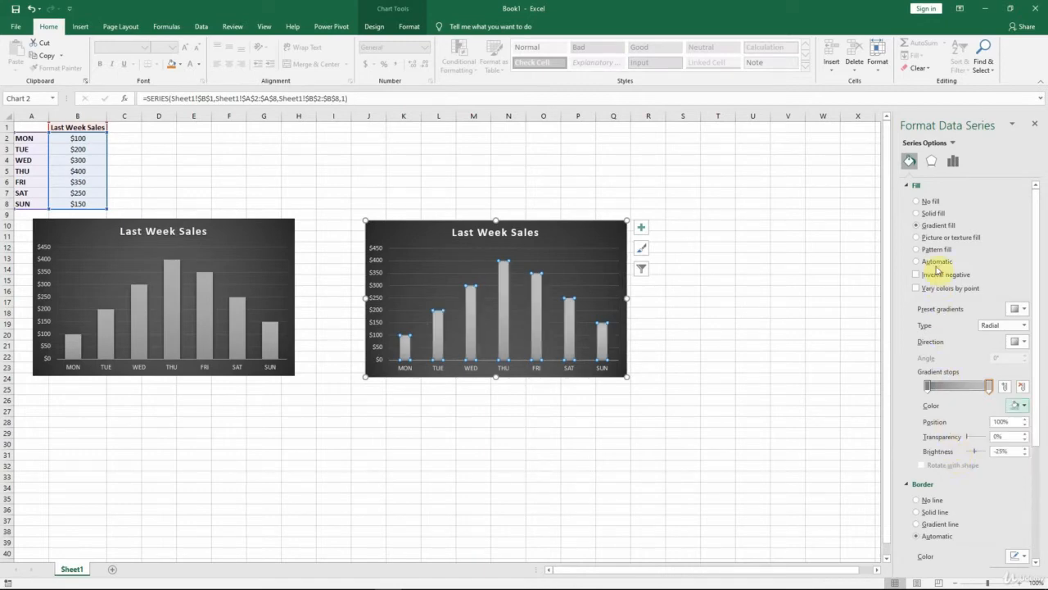
- Give the second chart's columns the centred outer shadow preset
{"action": "left_click", "coordinate": [932, 162]}
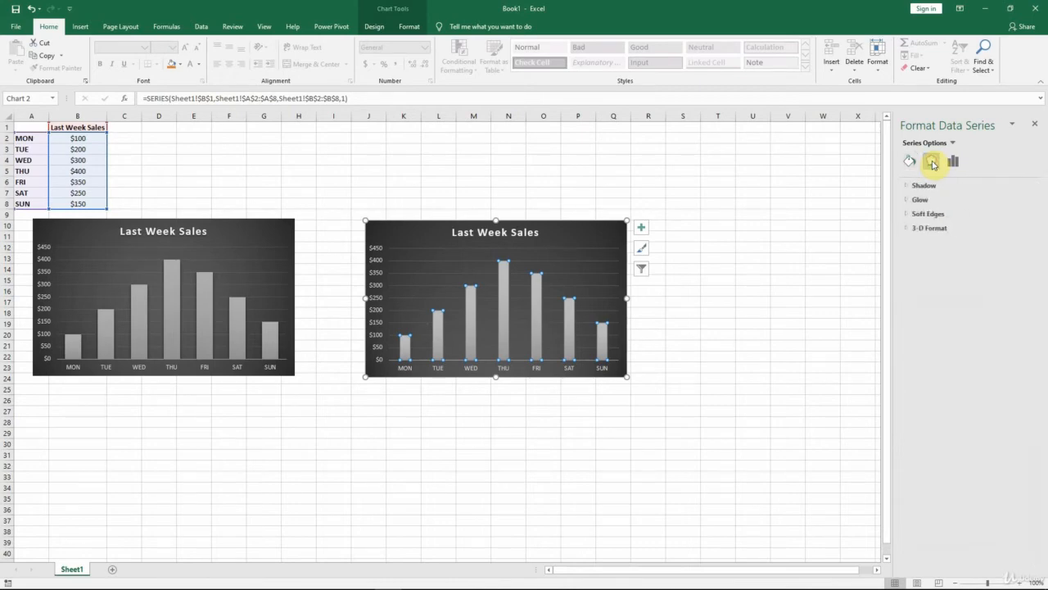
{"action": "left_click", "coordinate": [907, 186]}
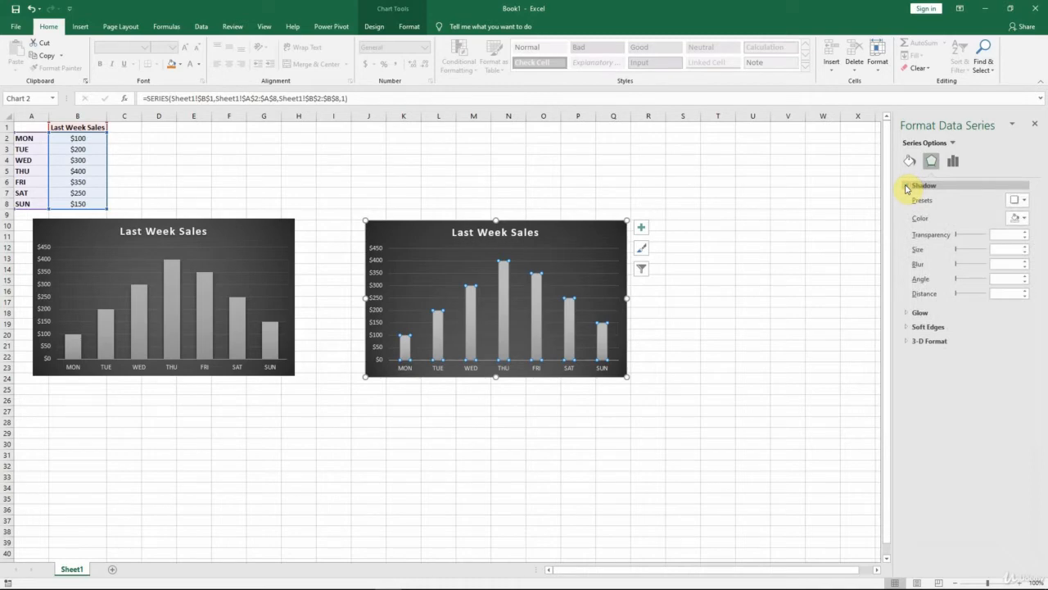
{"action": "left_click", "coordinate": [1023, 202]}
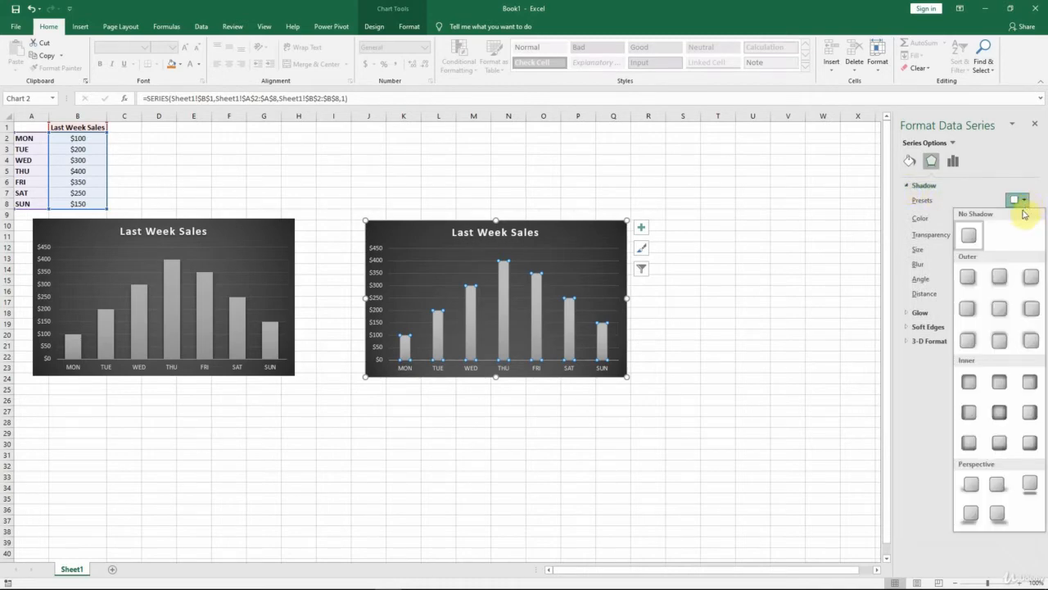
{"action": "left_click", "coordinate": [1001, 313]}
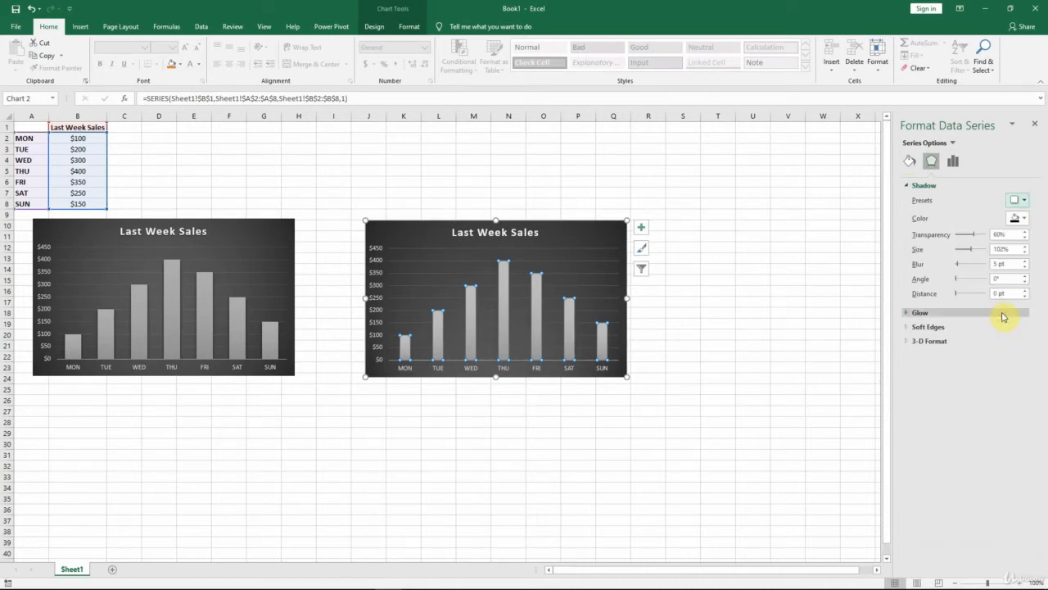
{"action": "left_click", "coordinate": [733, 271]}
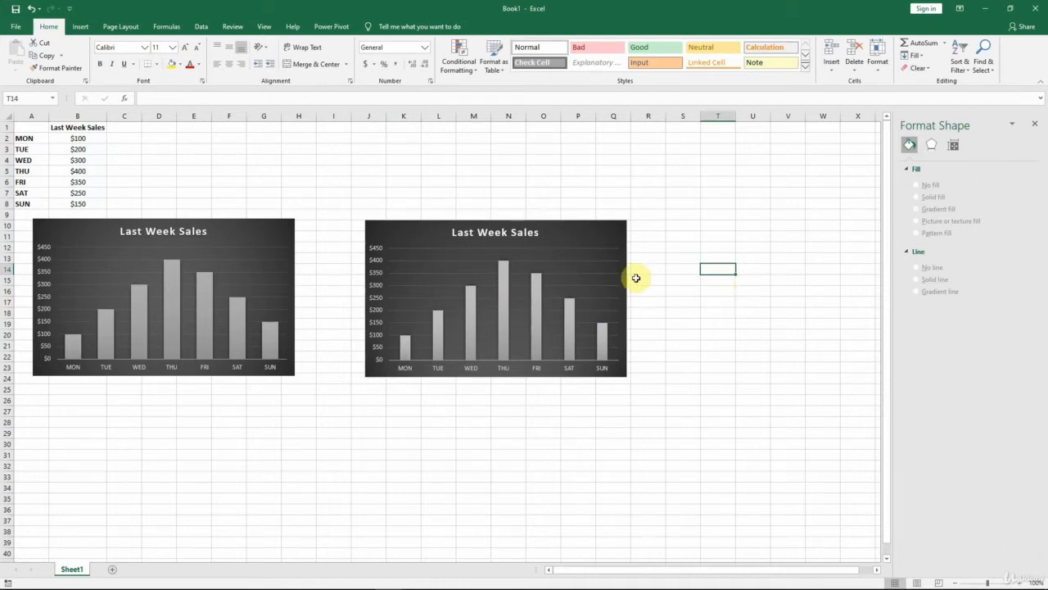
- Widen the second chart's columns by setting the series gap width to about 98%, and close the formatting pane
{"action": "left_click", "coordinate": [504, 313]}
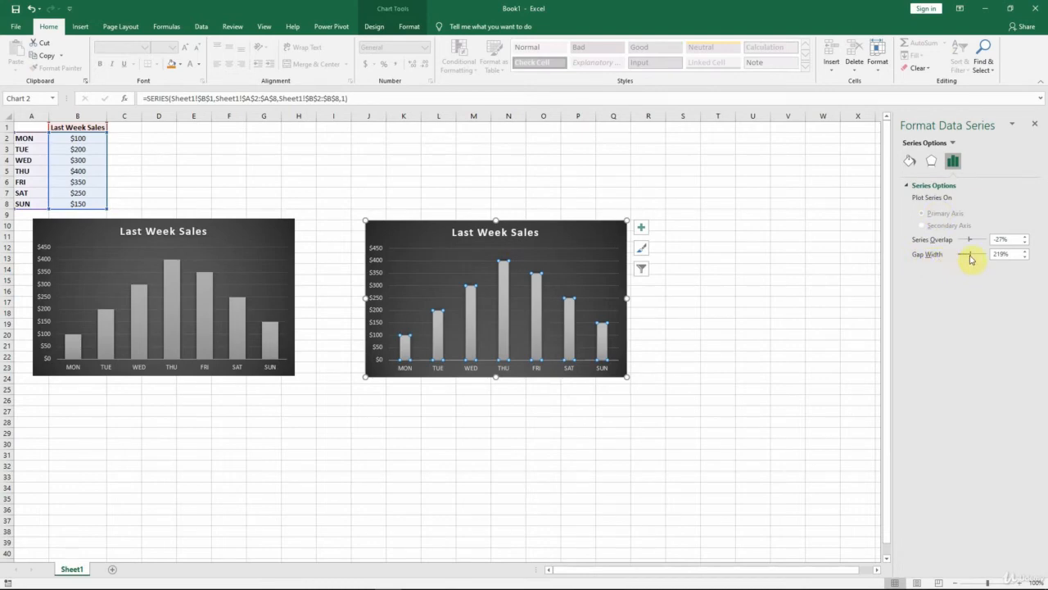
{"action": "left_click_drag", "start_coordinate": [971, 255], "coordinate": [965, 256]}
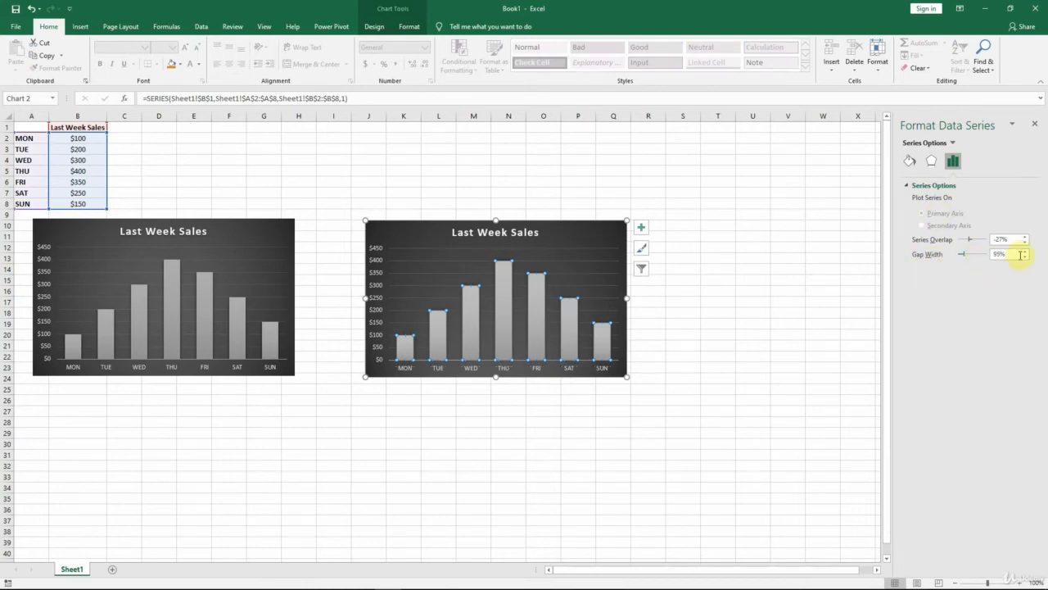
{"action": "left_click", "coordinate": [1023, 253]}
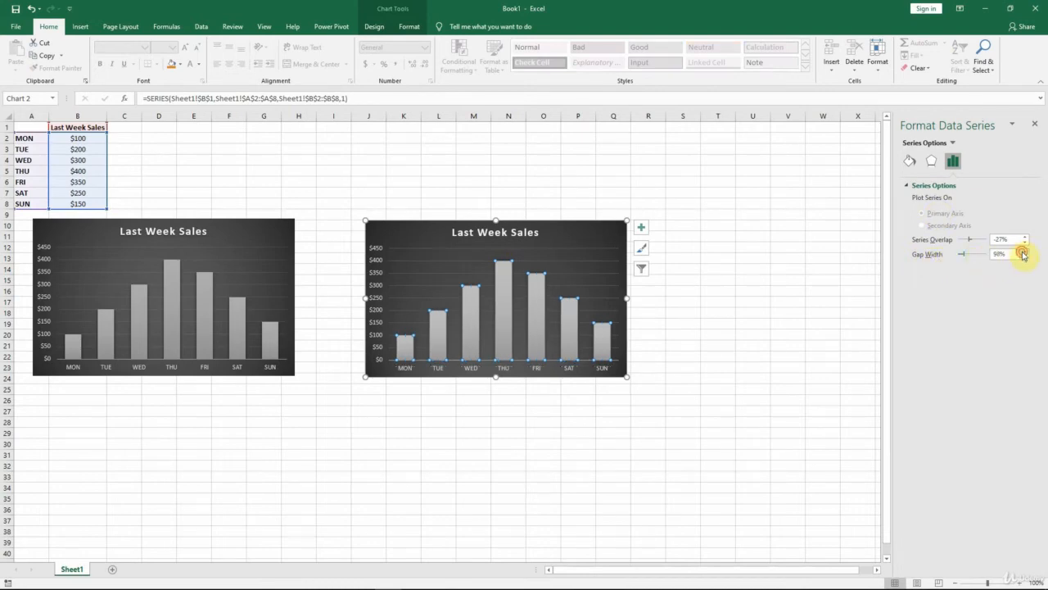
{"action": "left_click", "coordinate": [754, 271]}
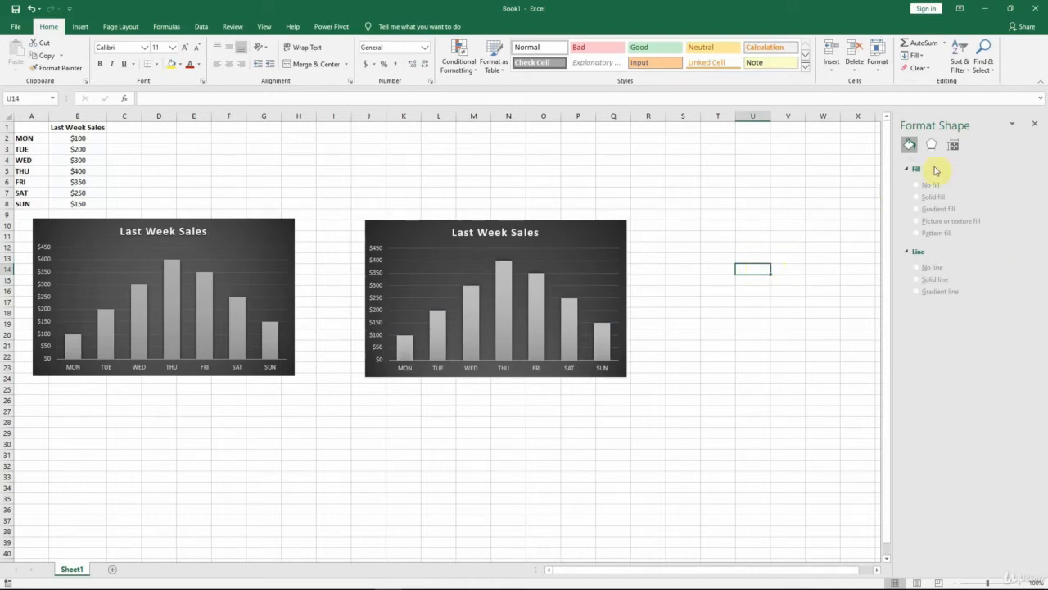
{"action": "left_click", "coordinate": [1033, 125]}
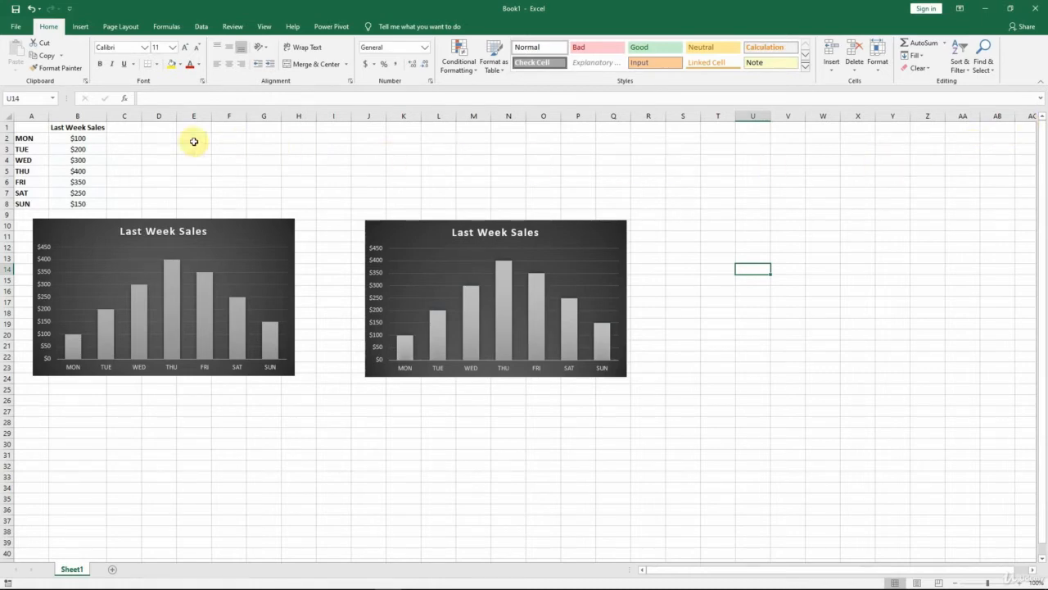
- Try converting the sales data in A1:B8 into a table with headers, and undo the conversion
{"action": "left_click", "coordinate": [95, 140]}
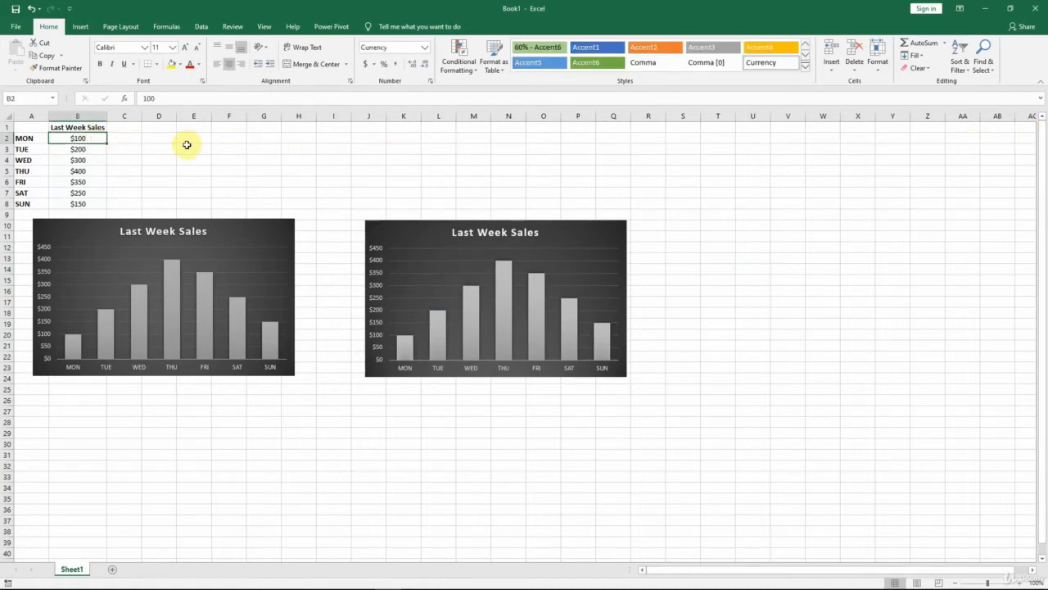
{"action": "left_click", "coordinate": [82, 27]}
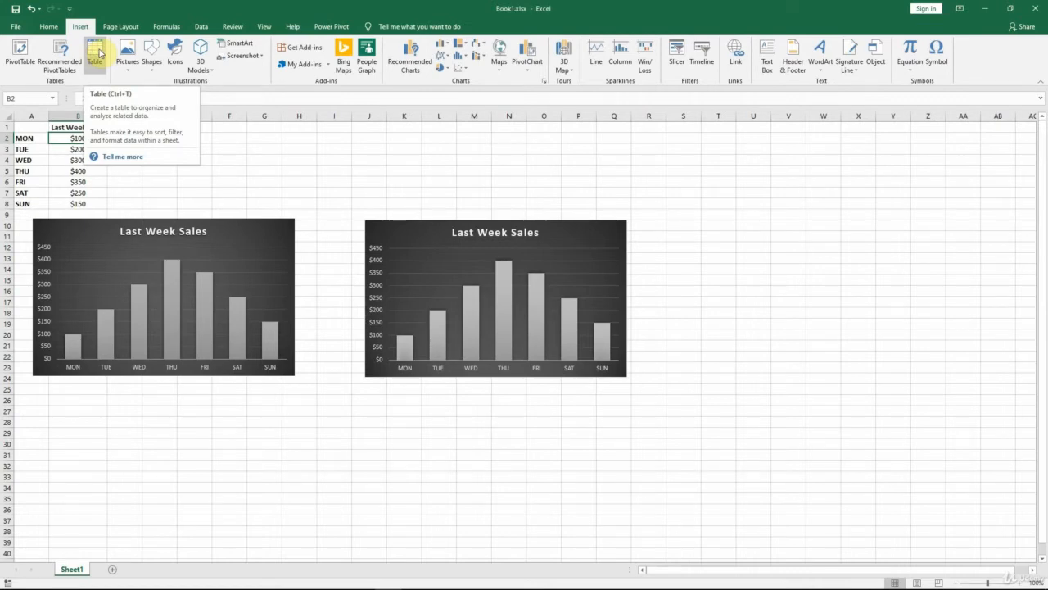
{"action": "left_click", "coordinate": [99, 54]}
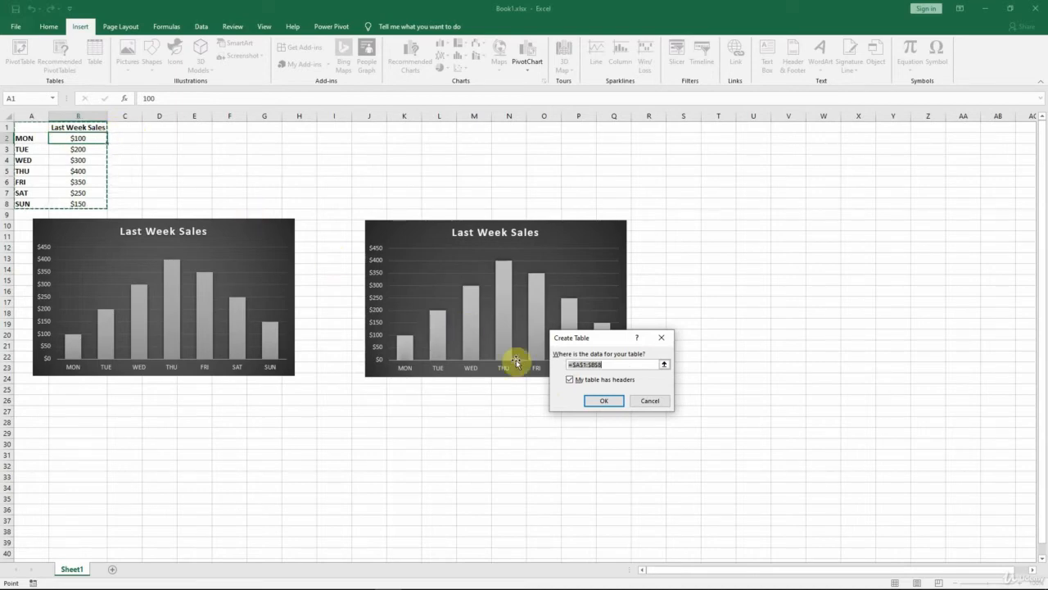
{"action": "left_click", "coordinate": [605, 401]}
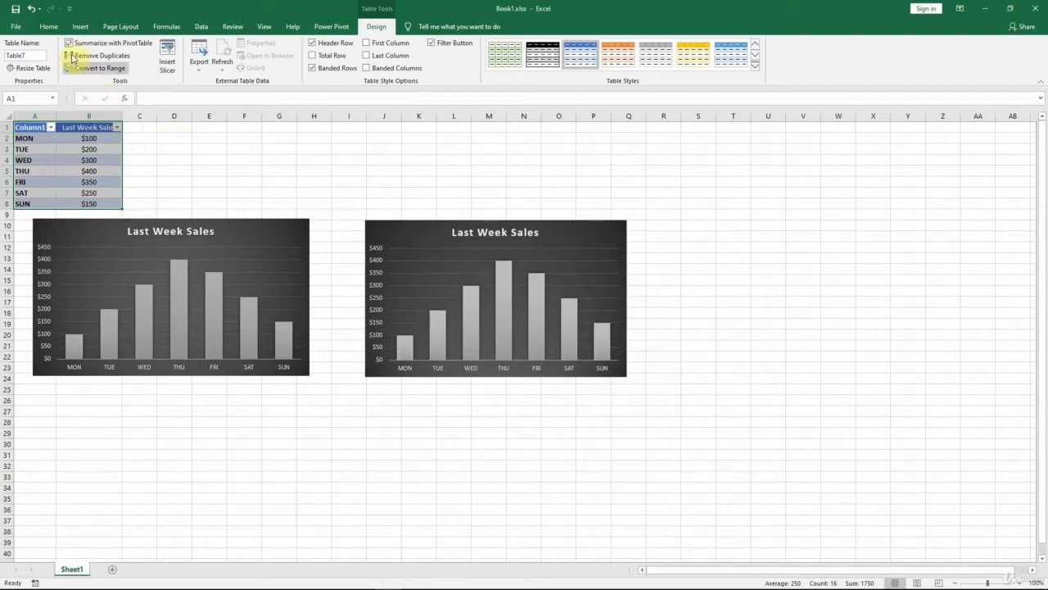
{"action": "left_click", "coordinate": [32, 10]}
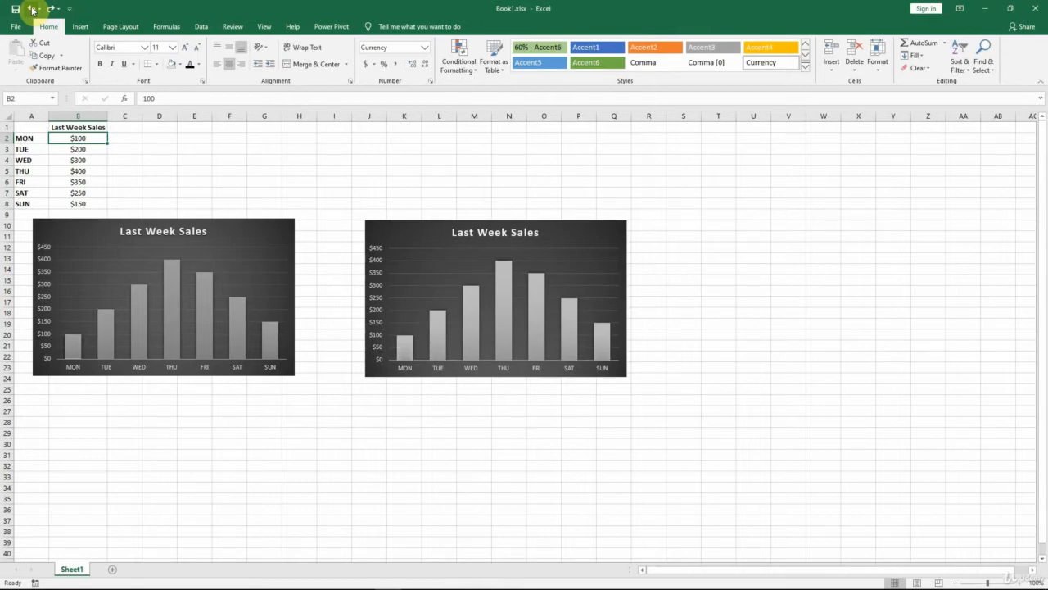
- Set the first chart's properties to Don't move or size with cells
{"action": "left_click", "coordinate": [245, 222]}
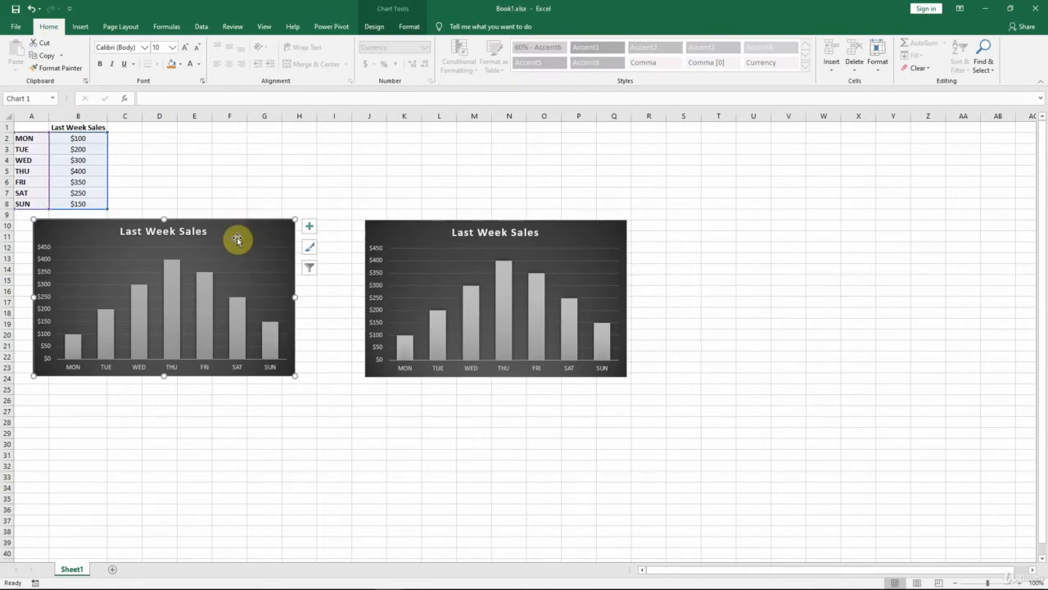
{"action": "right_click", "coordinate": [238, 240]}
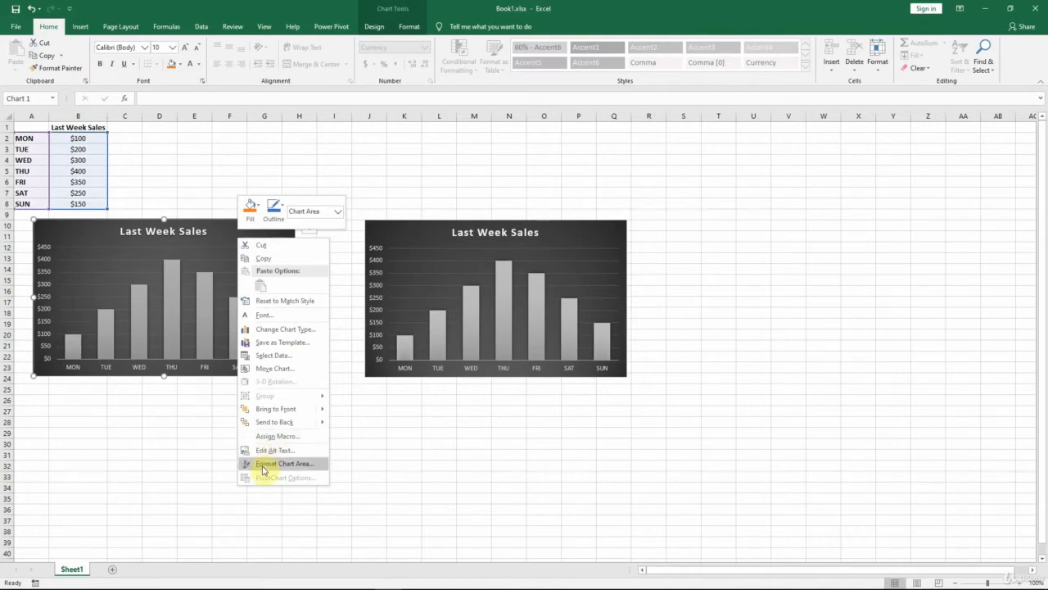
{"action": "left_click", "coordinate": [319, 468]}
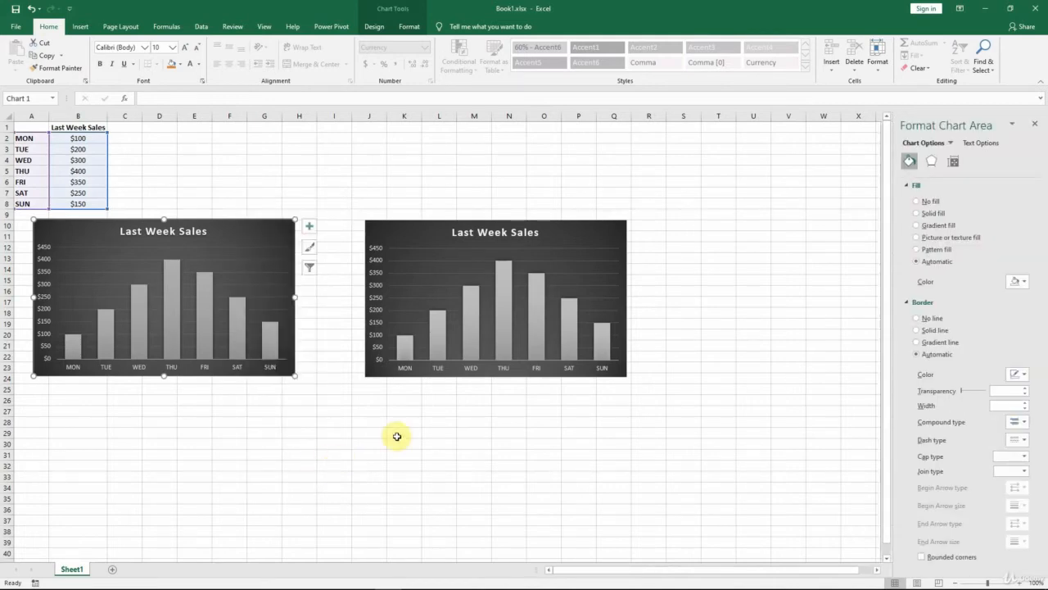
{"action": "left_click", "coordinate": [955, 167]}
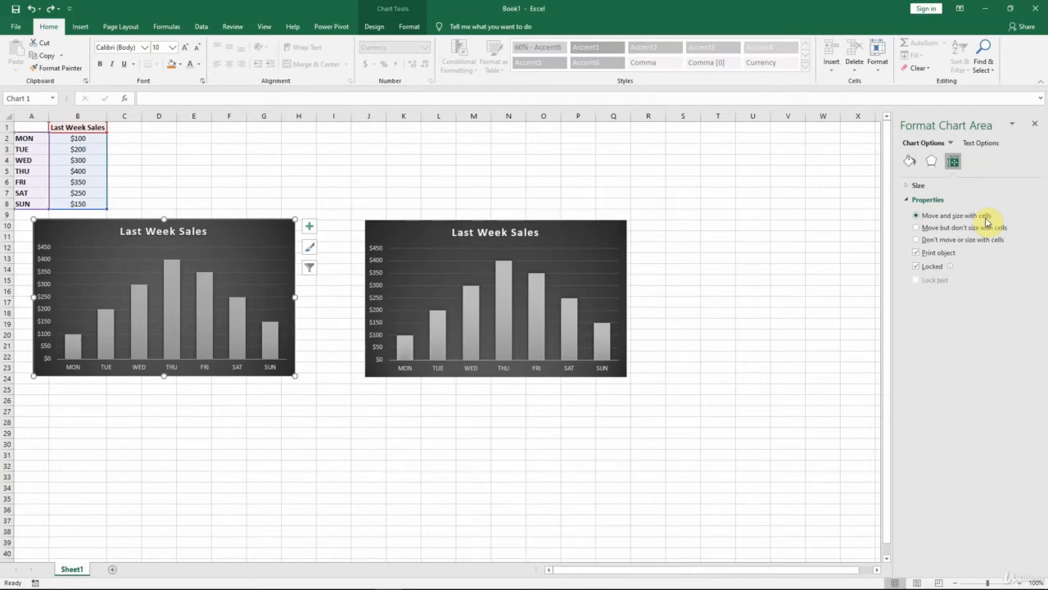
{"action": "left_click", "coordinate": [917, 240]}
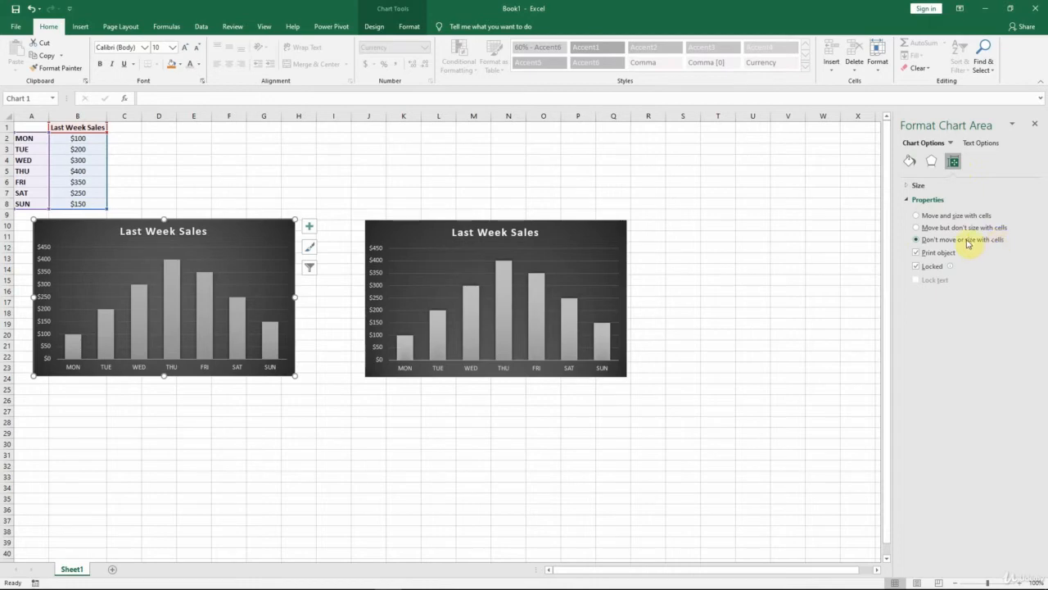
- Convert the sales data in A1:B8 into a table with headers, checking the charts by undoing and redoing the conversion
{"action": "left_click", "coordinate": [70, 138]}
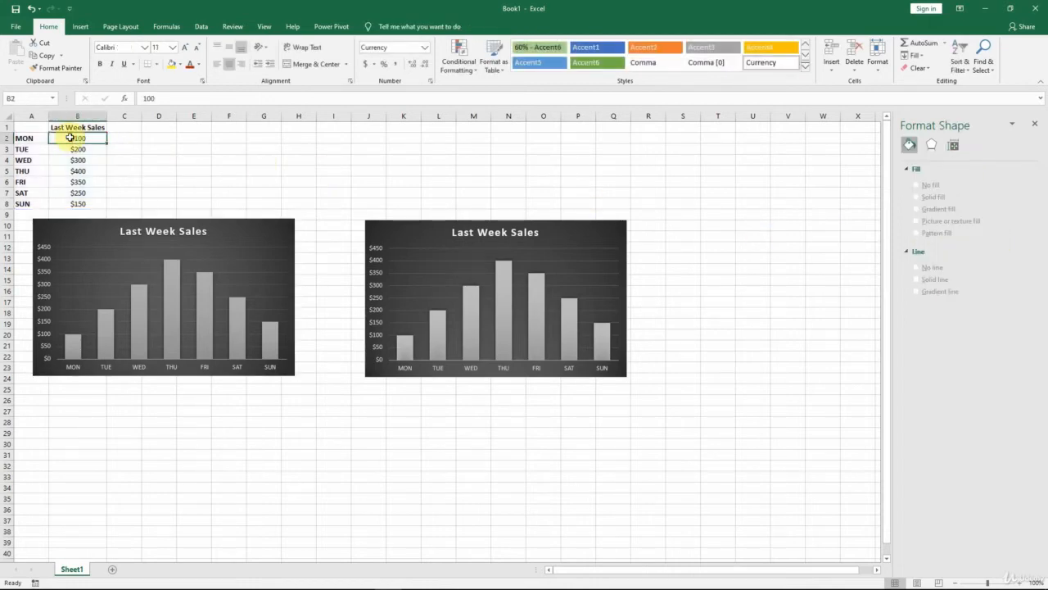
{"action": "left_click", "coordinate": [80, 29]}
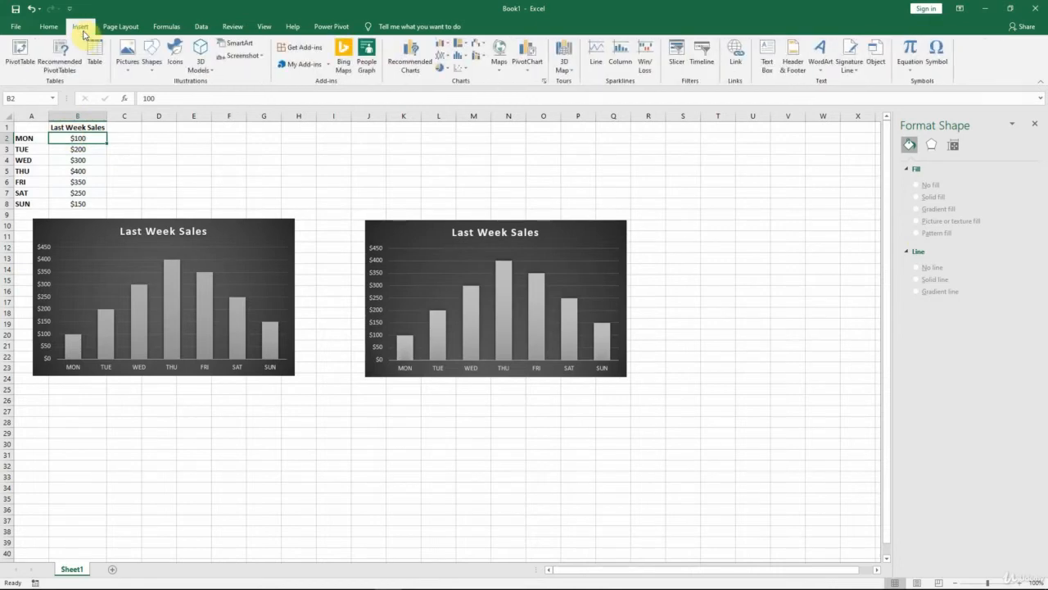
{"action": "left_click", "coordinate": [94, 60]}
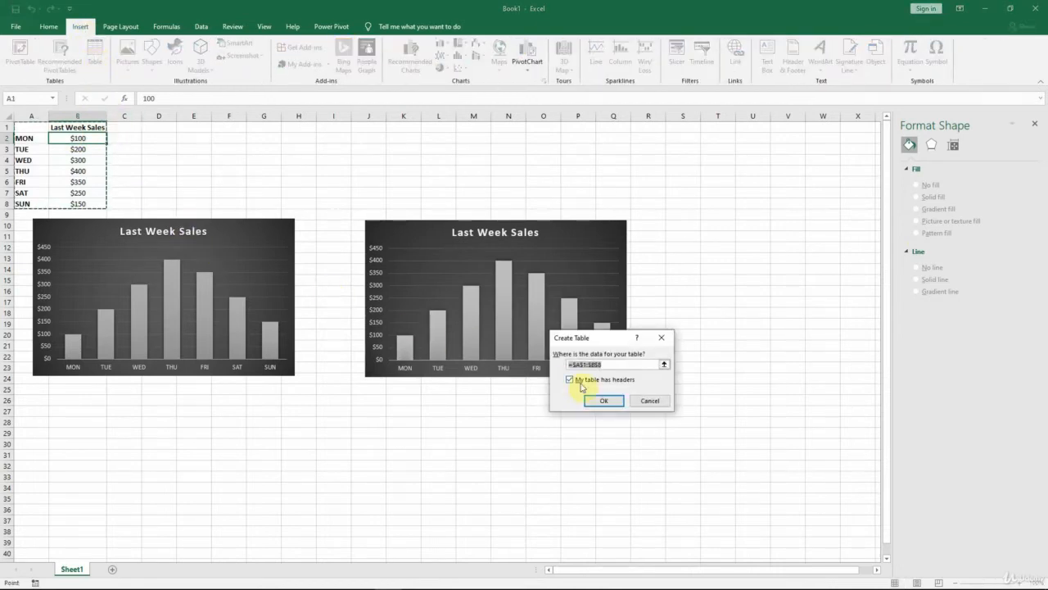
{"action": "left_click", "coordinate": [610, 401]}
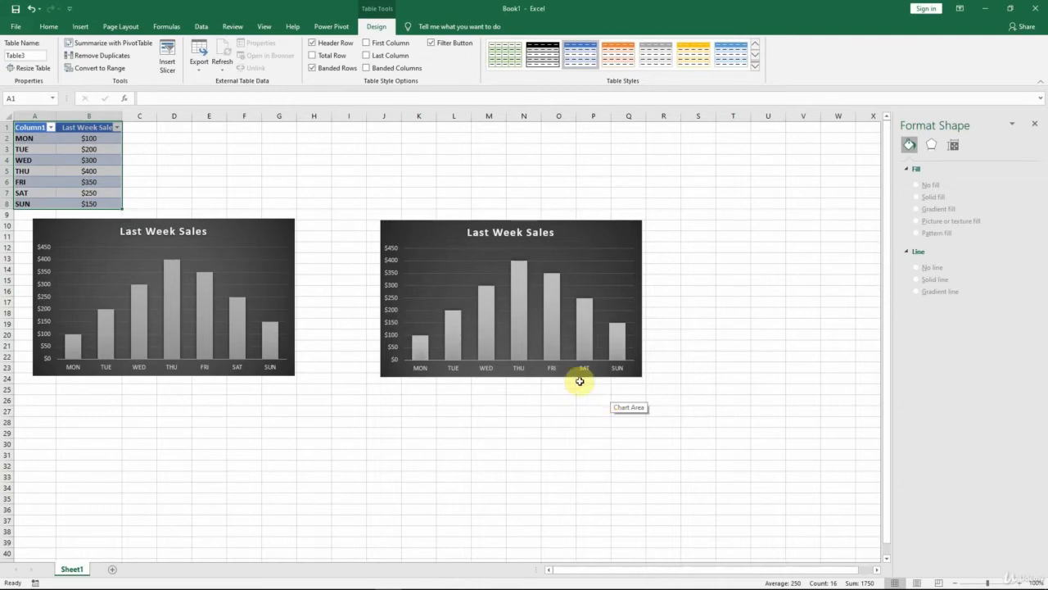
{"action": "left_click", "coordinate": [31, 9]}
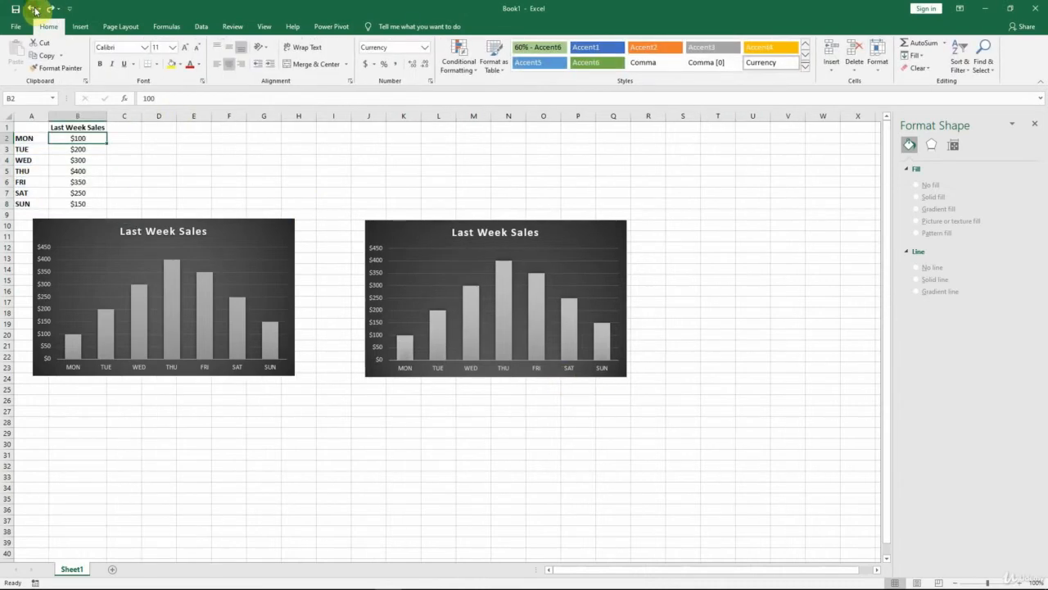
{"action": "left_click", "coordinate": [50, 10]}
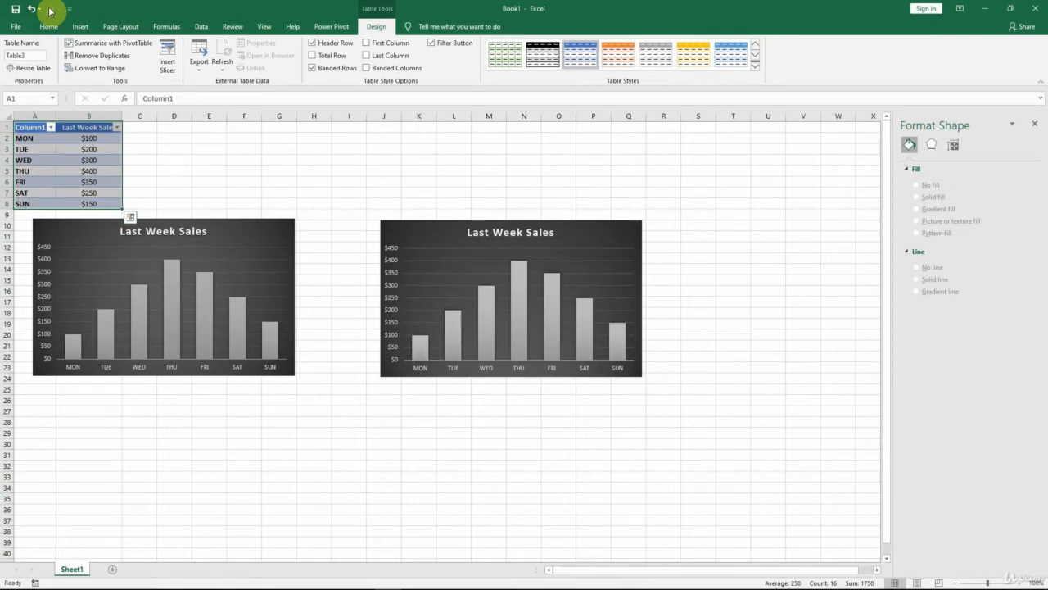
- Set the second chart's properties to Don't move or size with cells
{"action": "left_click", "coordinate": [622, 221]}
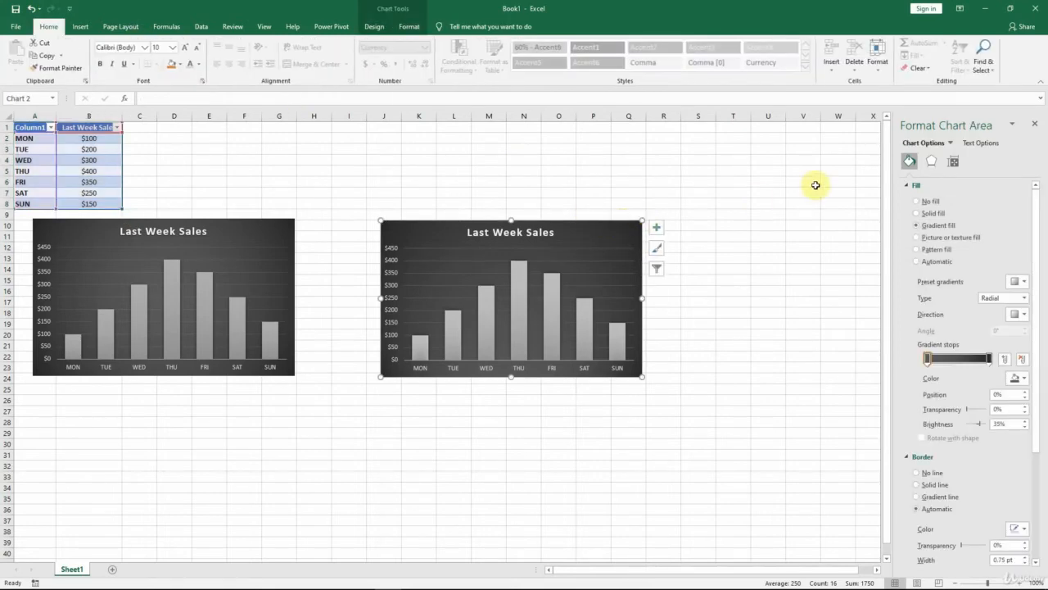
{"action": "left_click", "coordinate": [955, 164]}
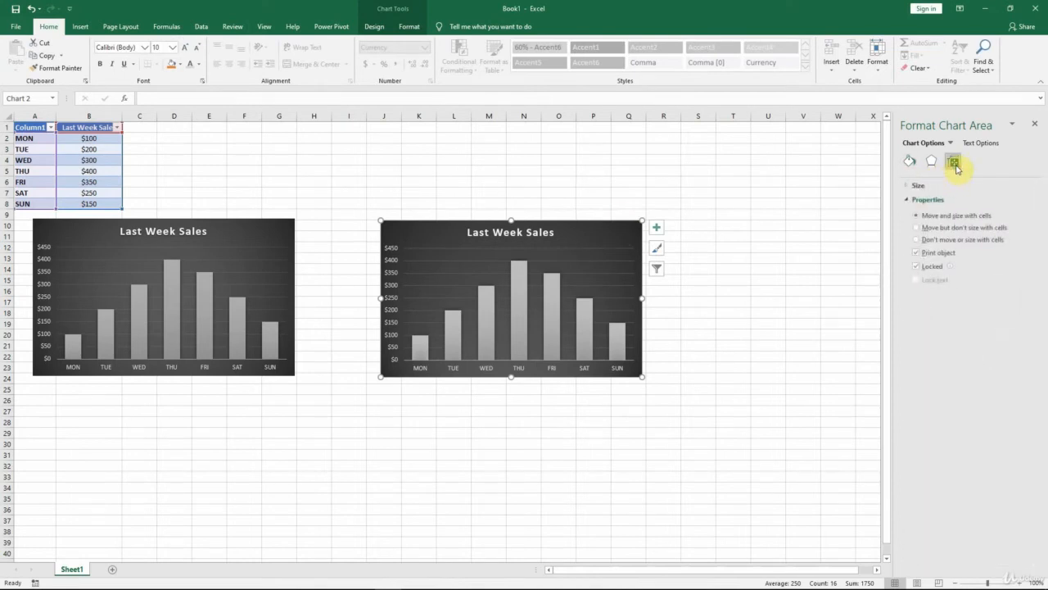
{"action": "left_click", "coordinate": [939, 243]}
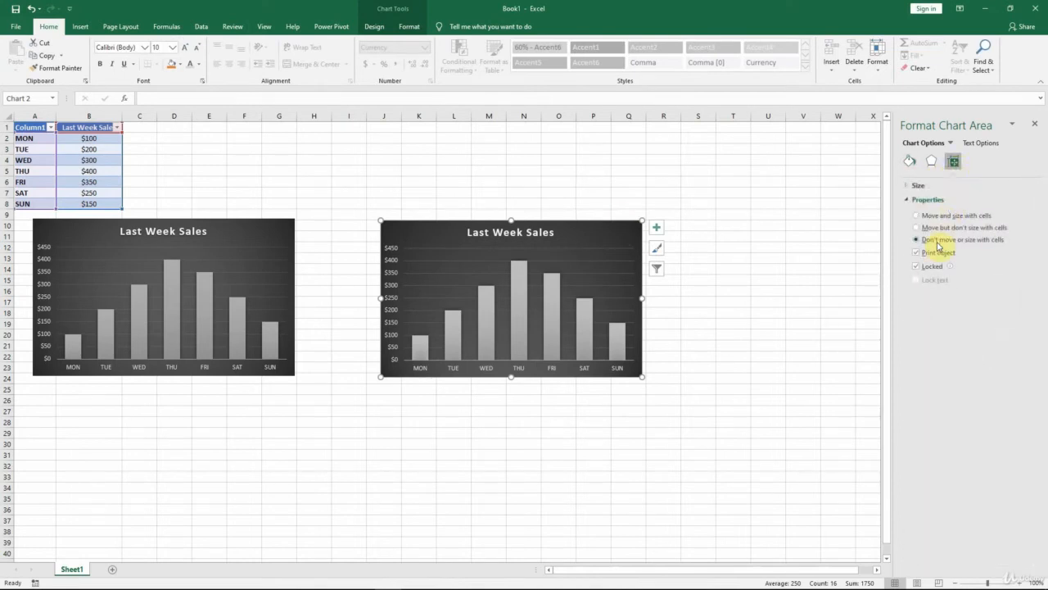
{"action": "left_click", "coordinate": [162, 140]}
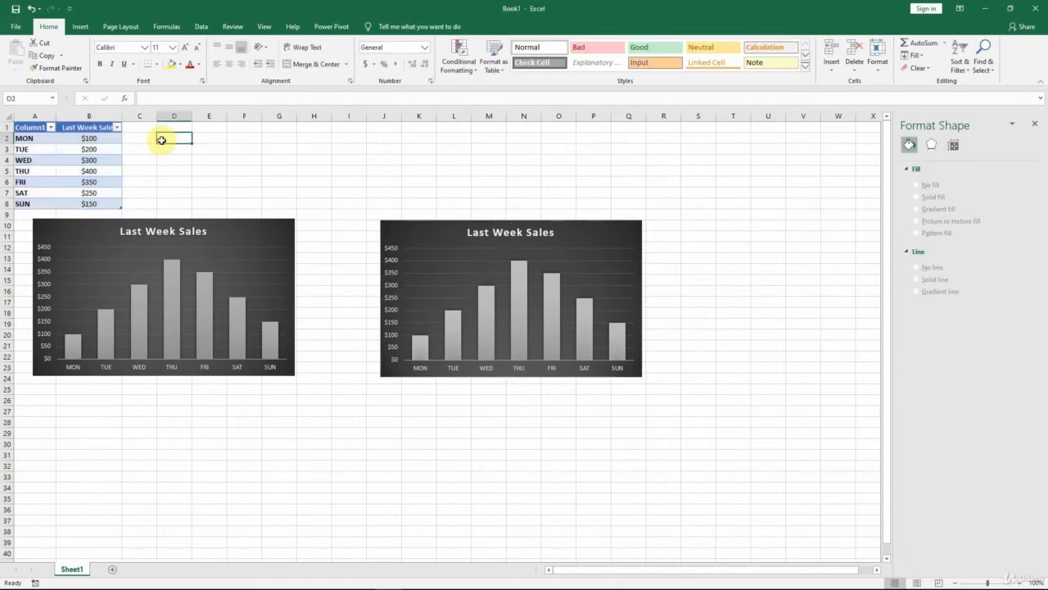
- Rename the table's first column header in A1 to Days and widen column B to fit its header
{"action": "left_click", "coordinate": [31, 128]}
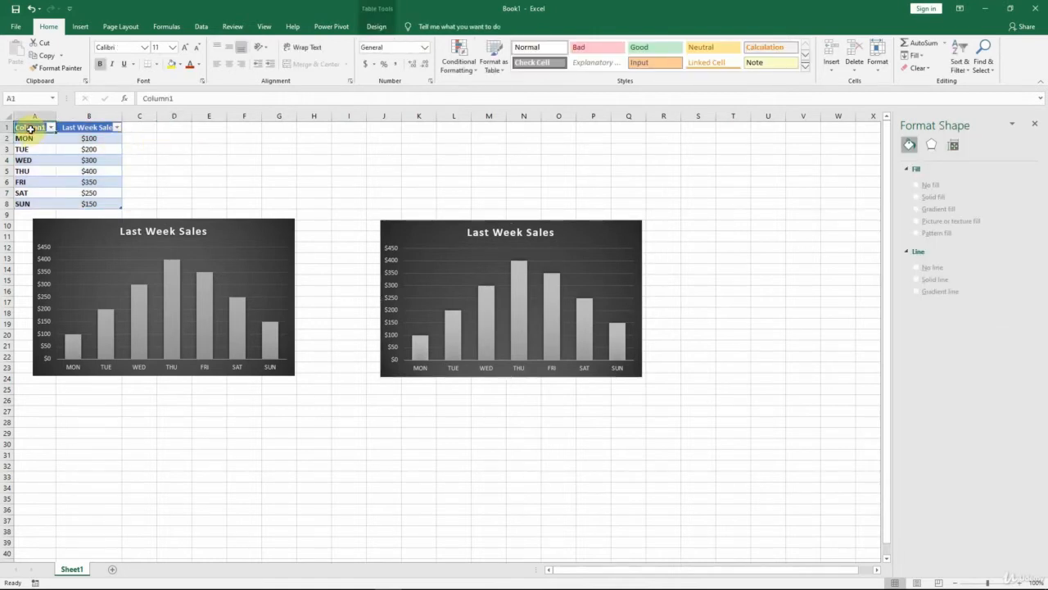
{"action": "type", "text": "Day"}
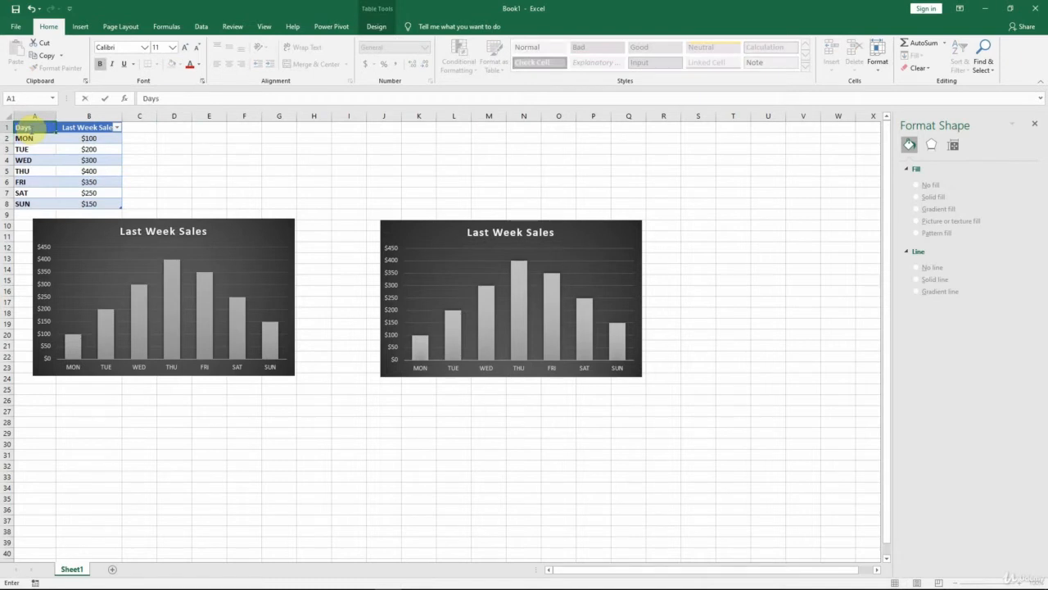
{"action": "type", "text": "s"}
{"action": "key", "text": "Return"}
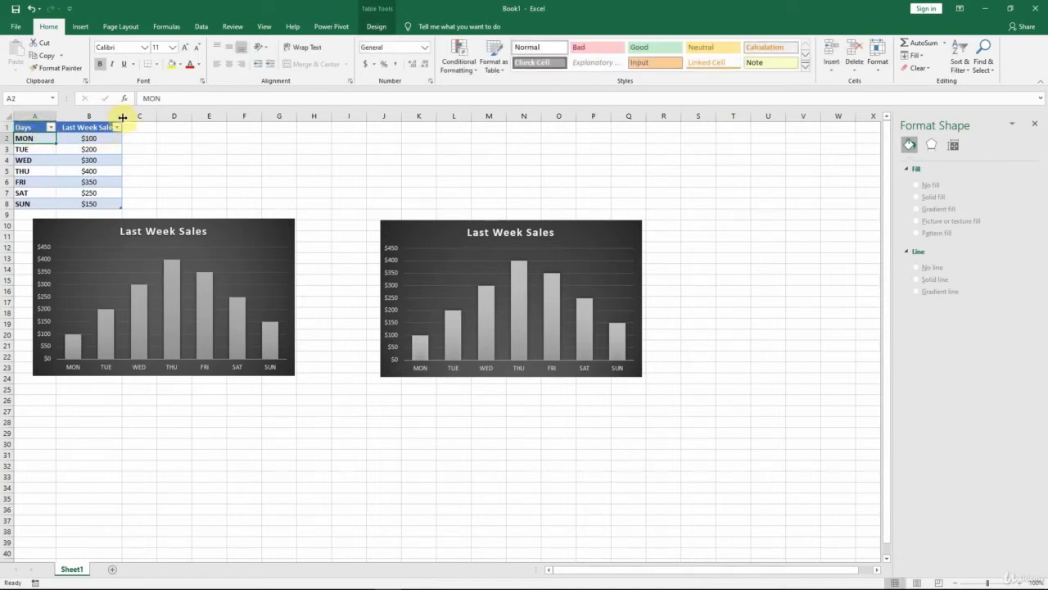
{"action": "left_click_drag", "start_coordinate": [122, 117], "coordinate": [139, 117]}
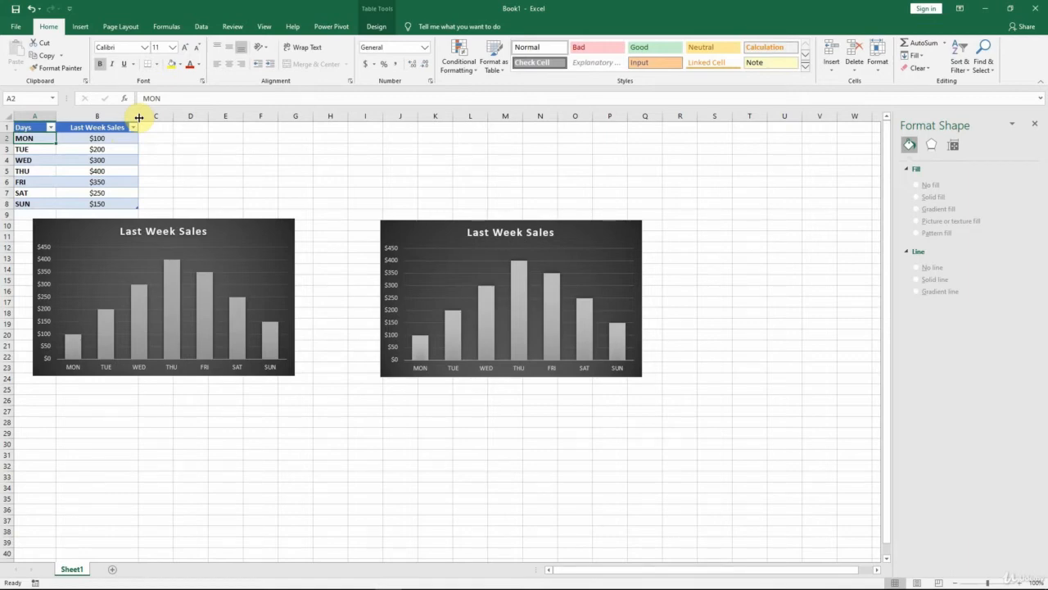
- Apply the grey table style from the first row of the Medium styles to the sales table
{"action": "left_click", "coordinate": [374, 29]}
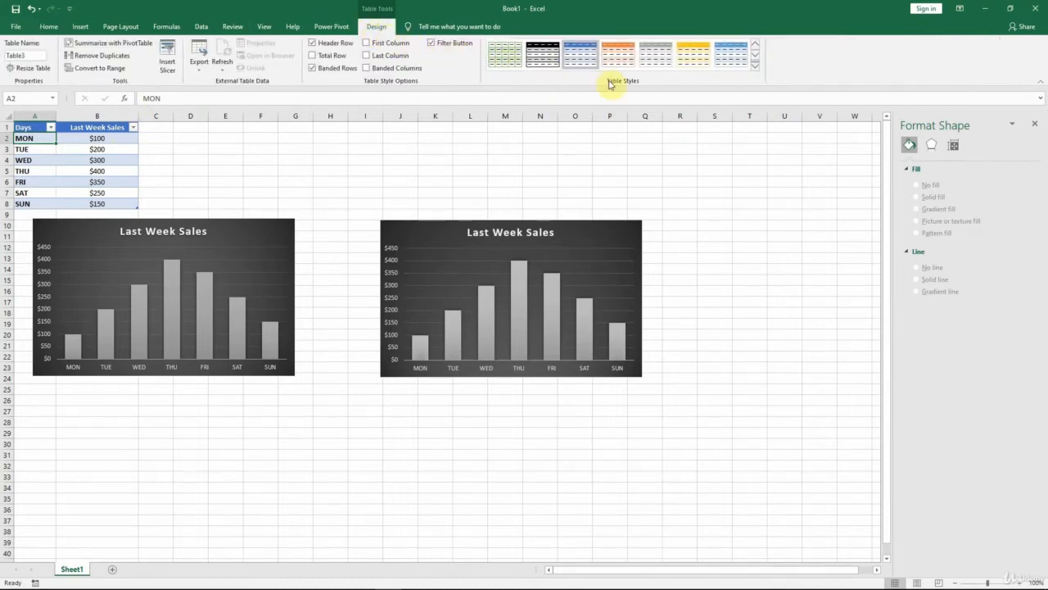
{"action": "left_click", "coordinate": [755, 67]}
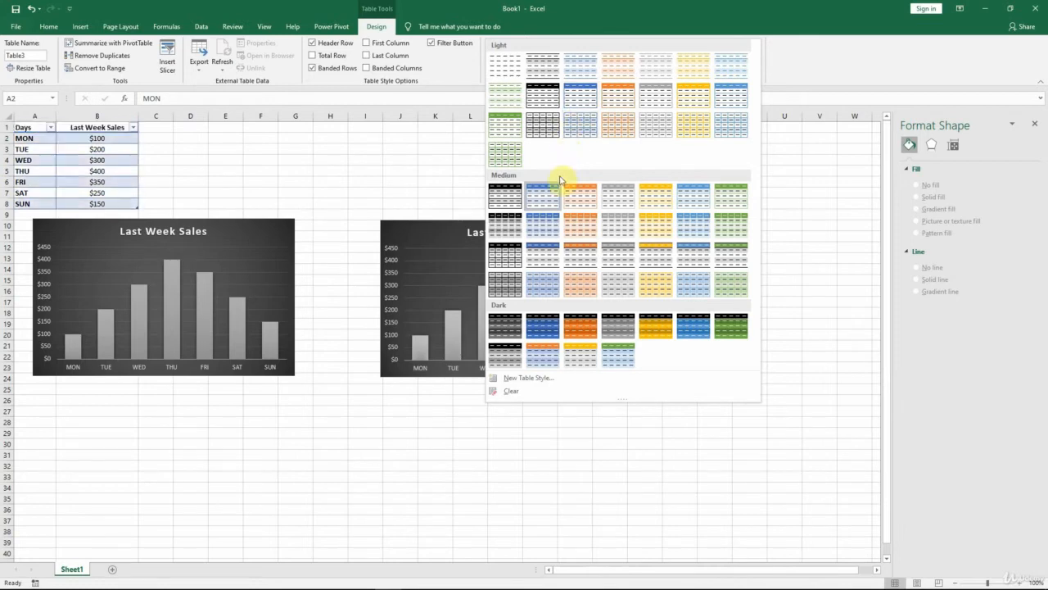
{"action": "left_click", "coordinate": [616, 201]}
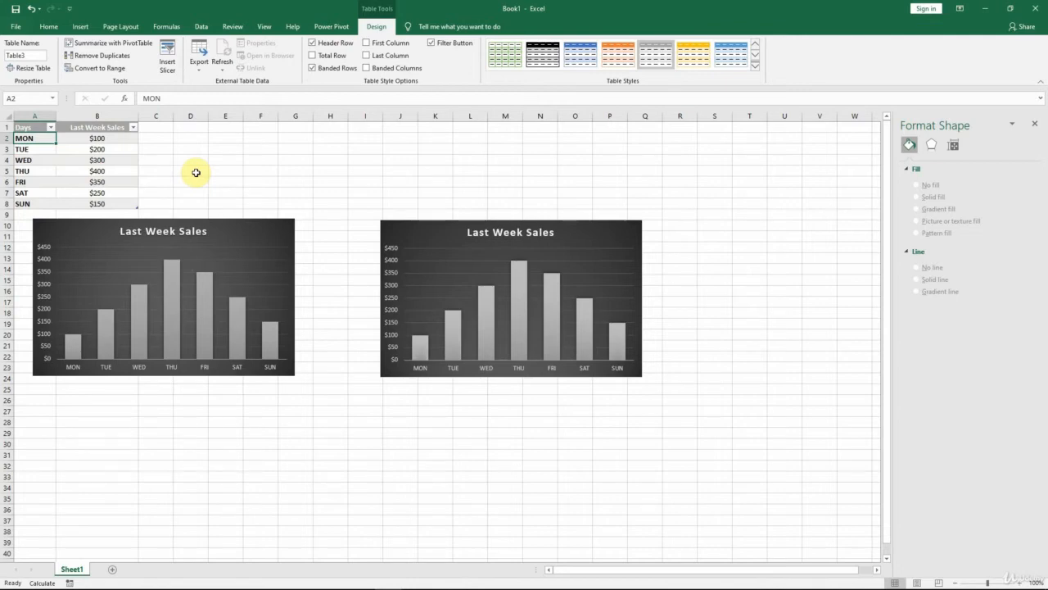
- Enter 400 in C5, beside Thursday's sales, to extend the table and charts with another column
{"action": "left_click", "coordinate": [152, 170]}
{"action": "type", "text": "400"}
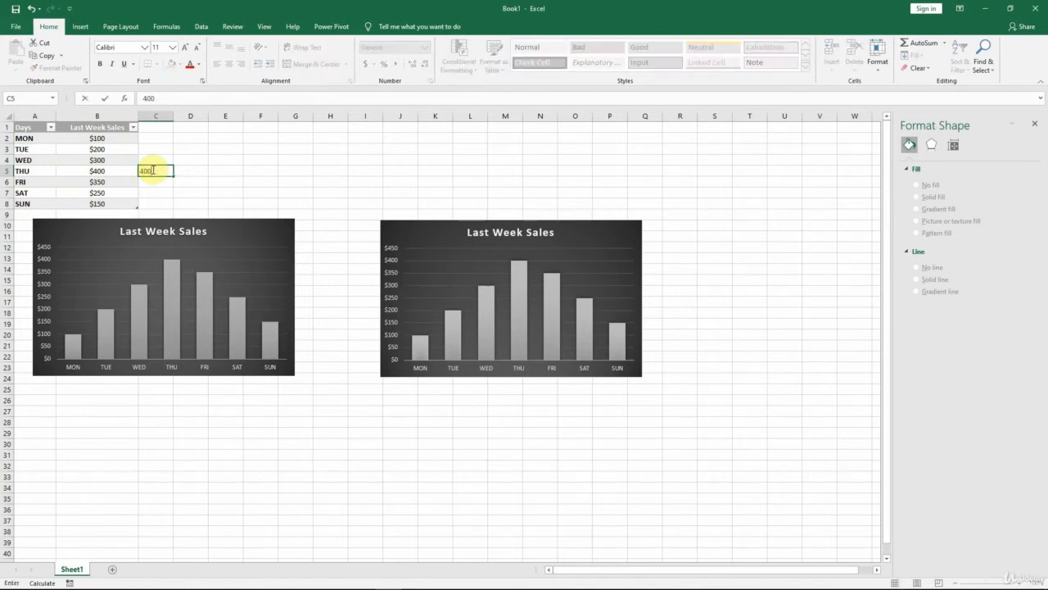
{"action": "key", "text": "Return"}
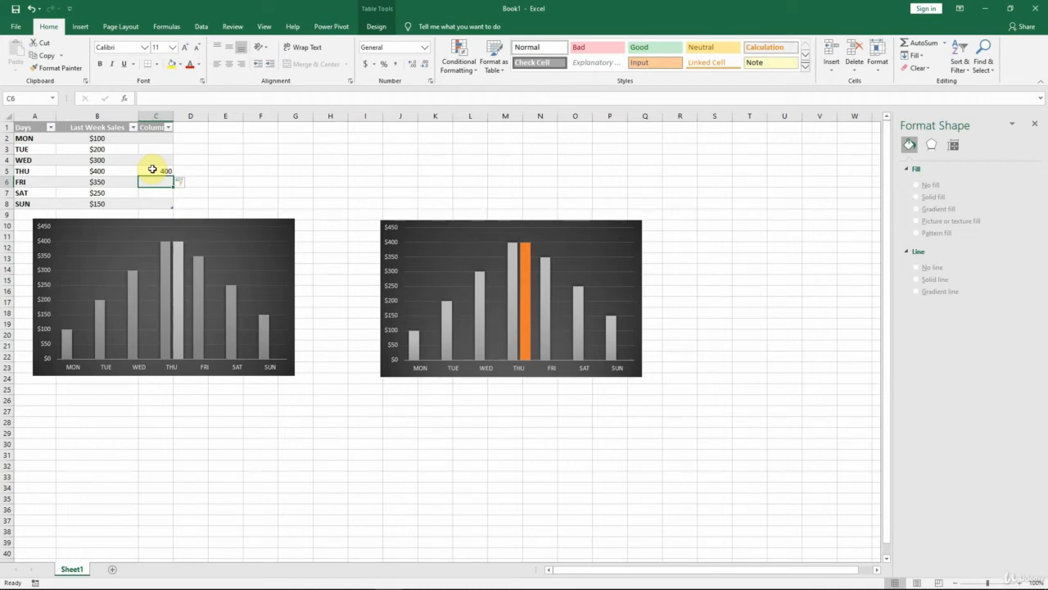
- Hide the second chart, Chart 2, using the object selection list, and close the side panes
{"action": "left_click", "coordinate": [1034, 123]}
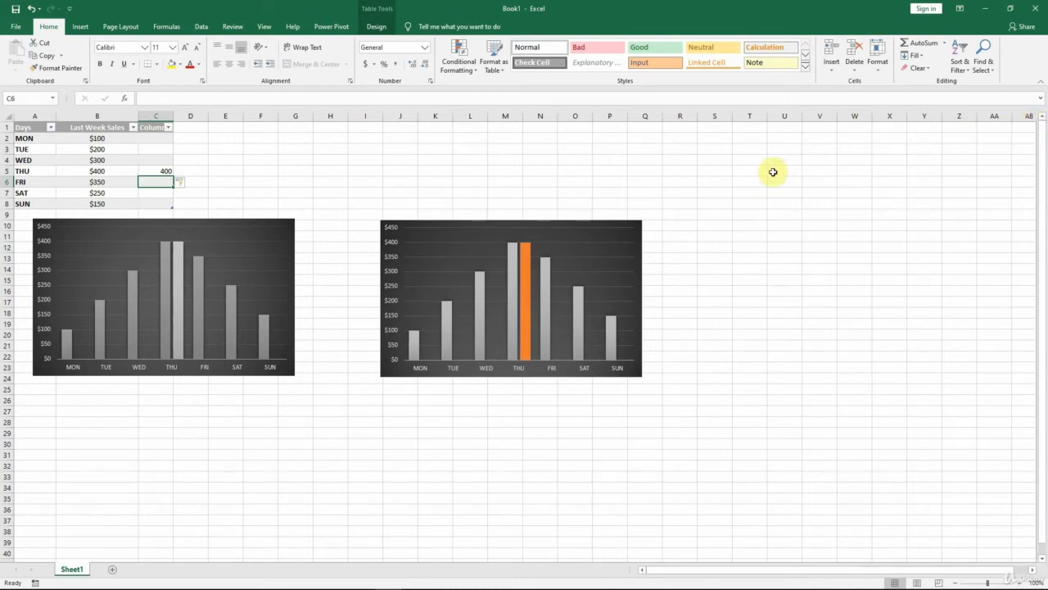
{"action": "left_click", "coordinate": [611, 219]}
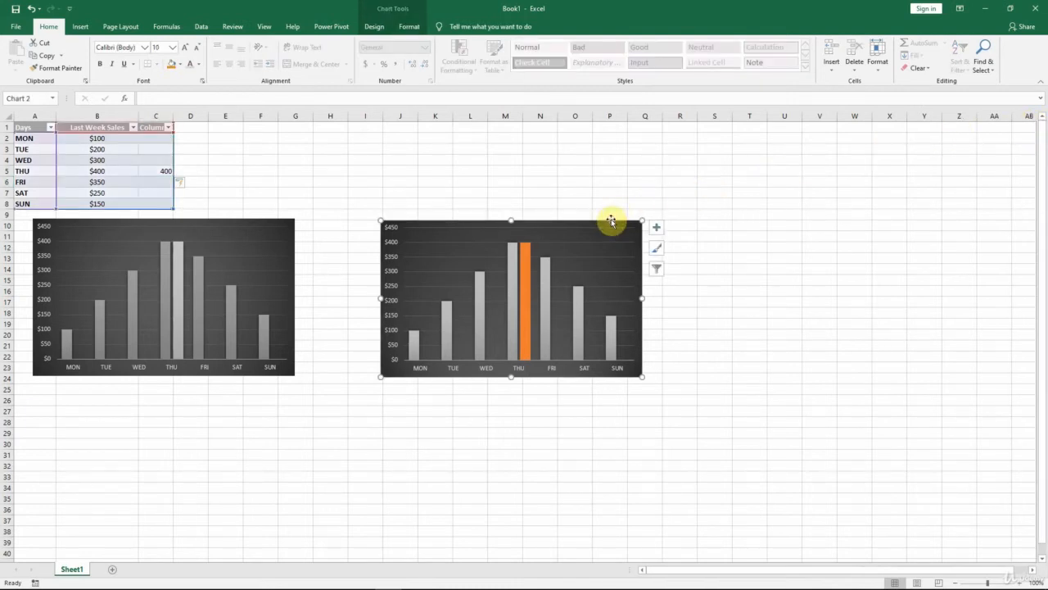
{"action": "key", "text": "alt+F10"}
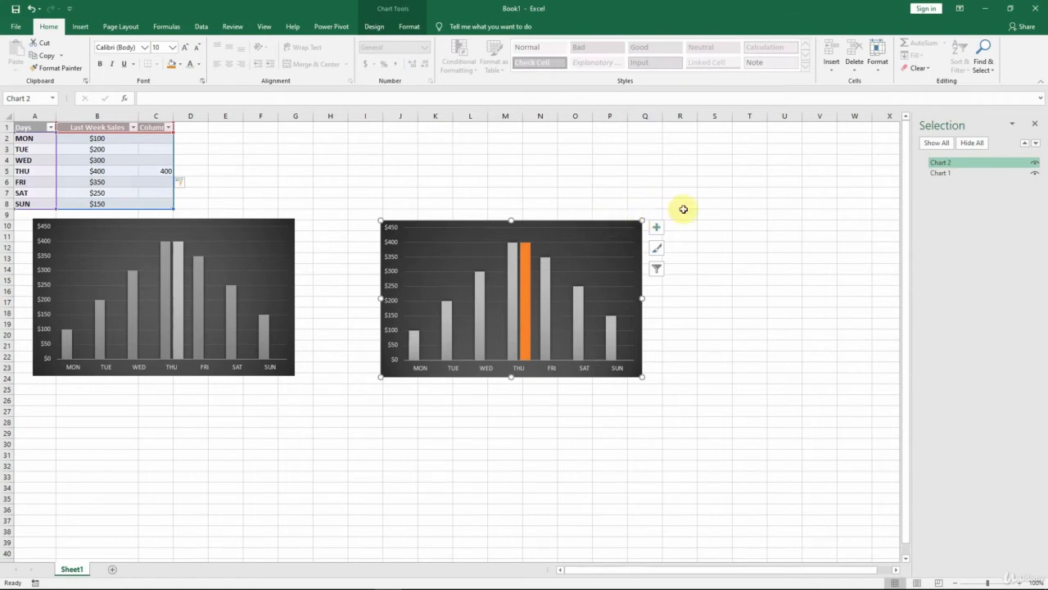
{"action": "left_click", "coordinate": [1037, 163]}
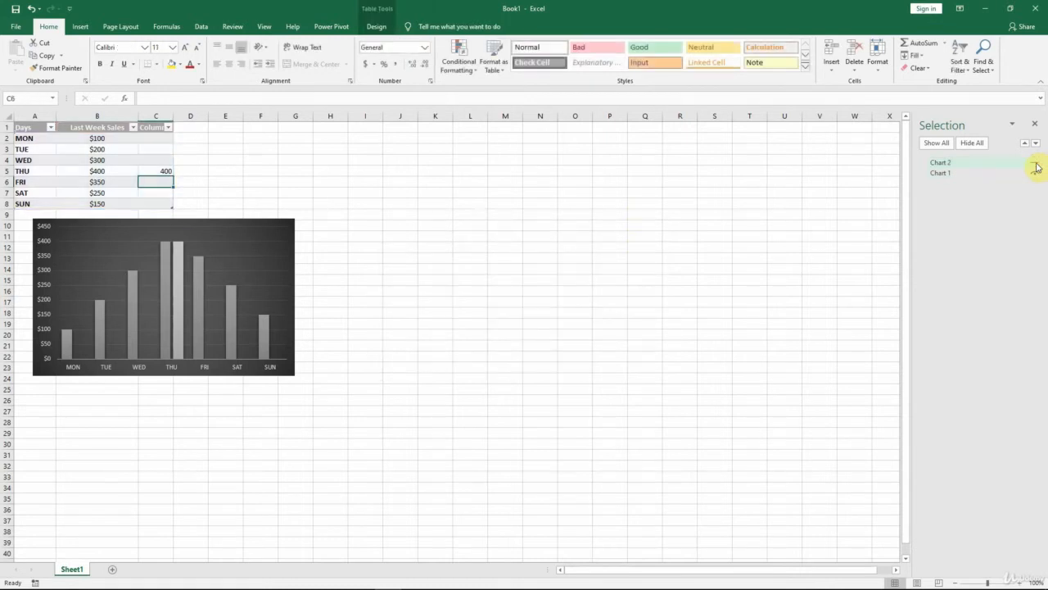
{"action": "left_click", "coordinate": [1035, 123]}
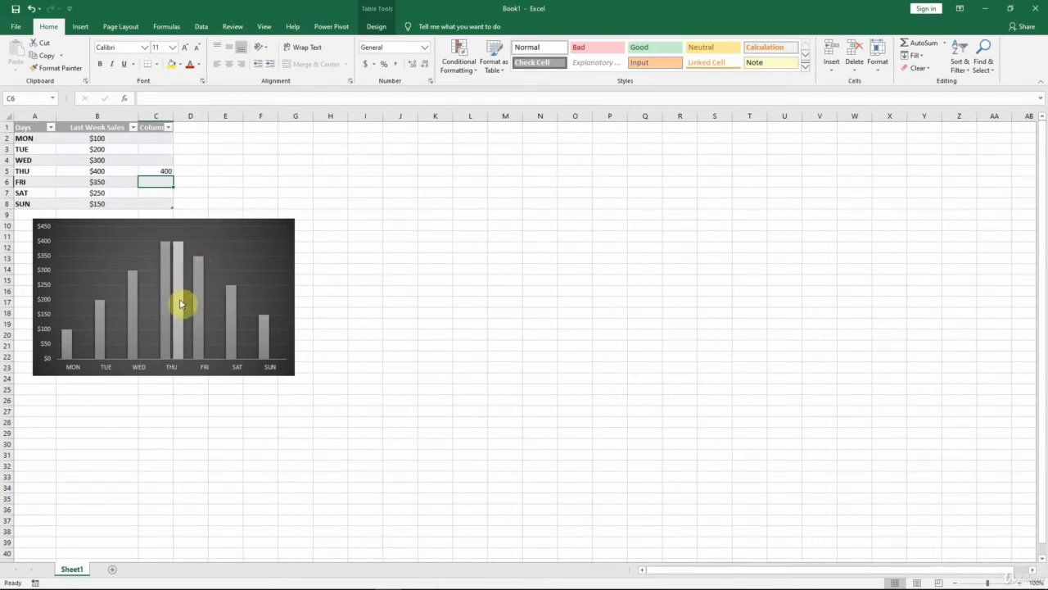
- Fill the first chart's new Thursday column series with a light green from the standard colors
{"action": "mouse_move", "coordinate": [180, 309]}
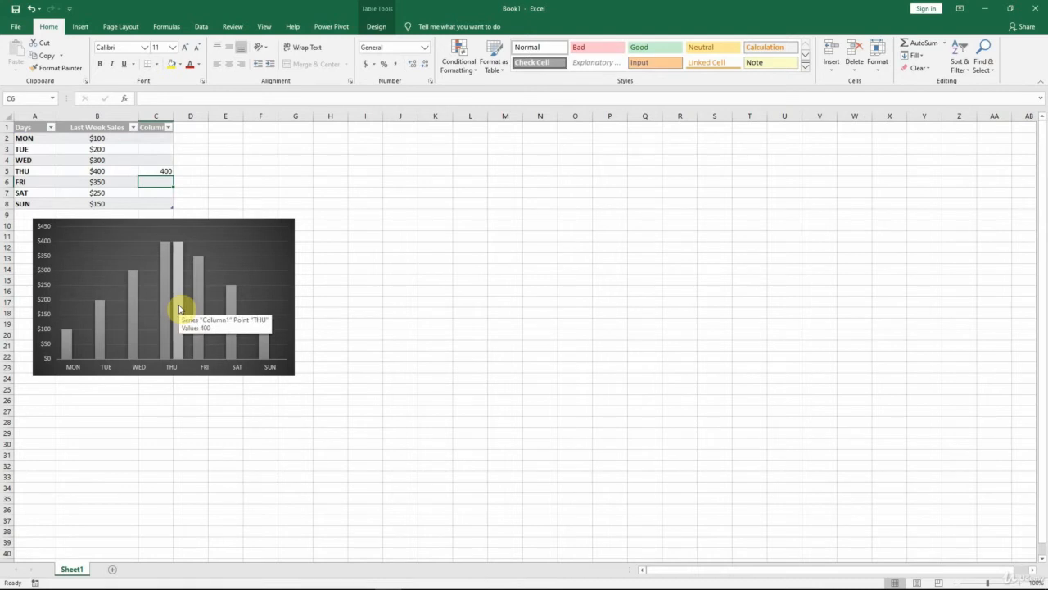
{"action": "left_click", "coordinate": [180, 308]}
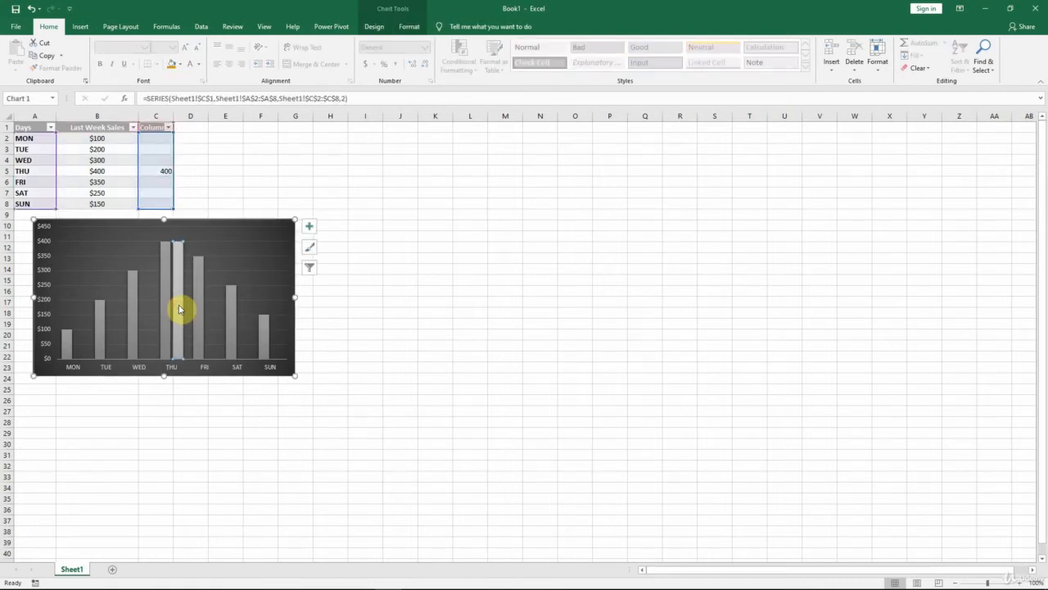
{"action": "right_click", "coordinate": [180, 260]}
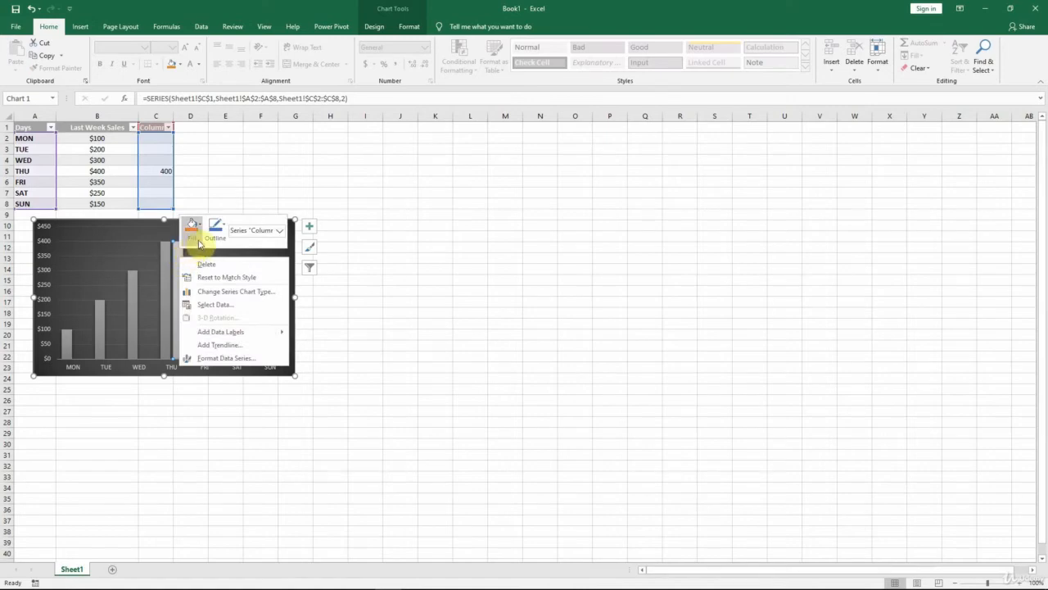
{"action": "left_click", "coordinate": [198, 243]}
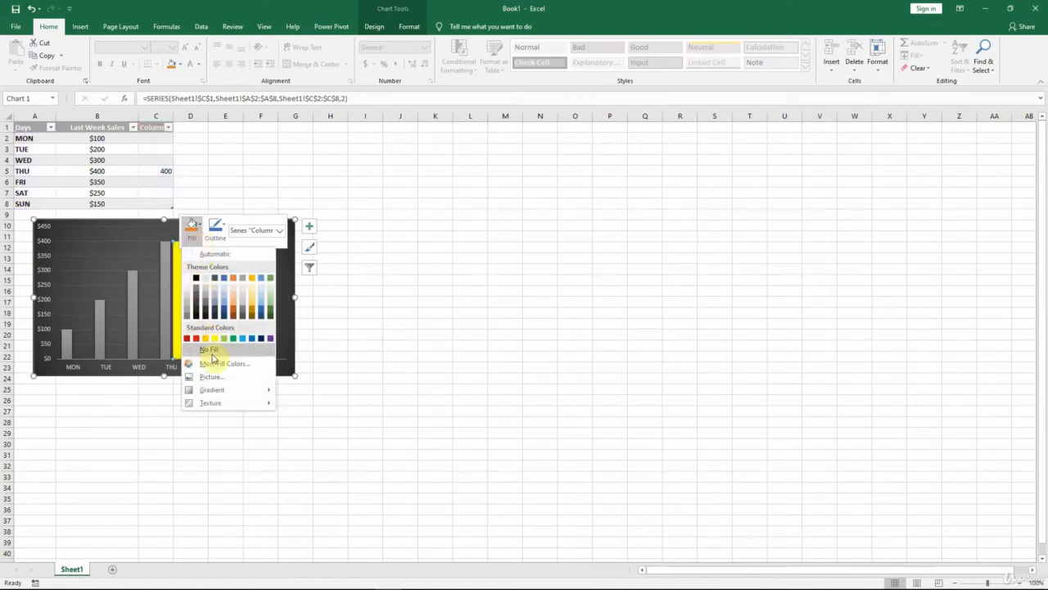
{"action": "left_click", "coordinate": [213, 363]}
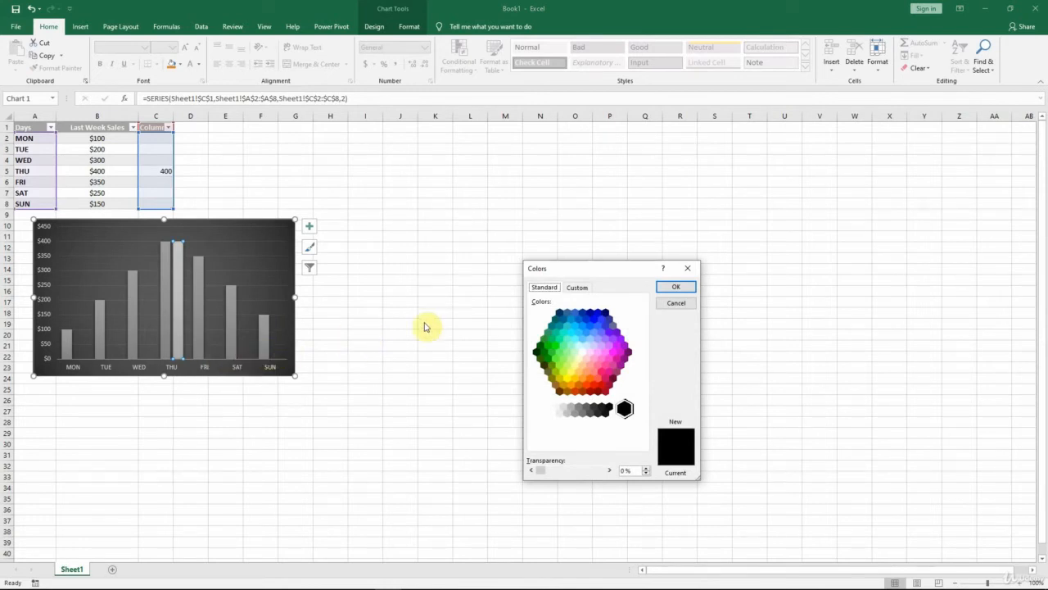
{"action": "left_click", "coordinate": [578, 287]}
{"action": "left_click", "coordinate": [546, 287]}
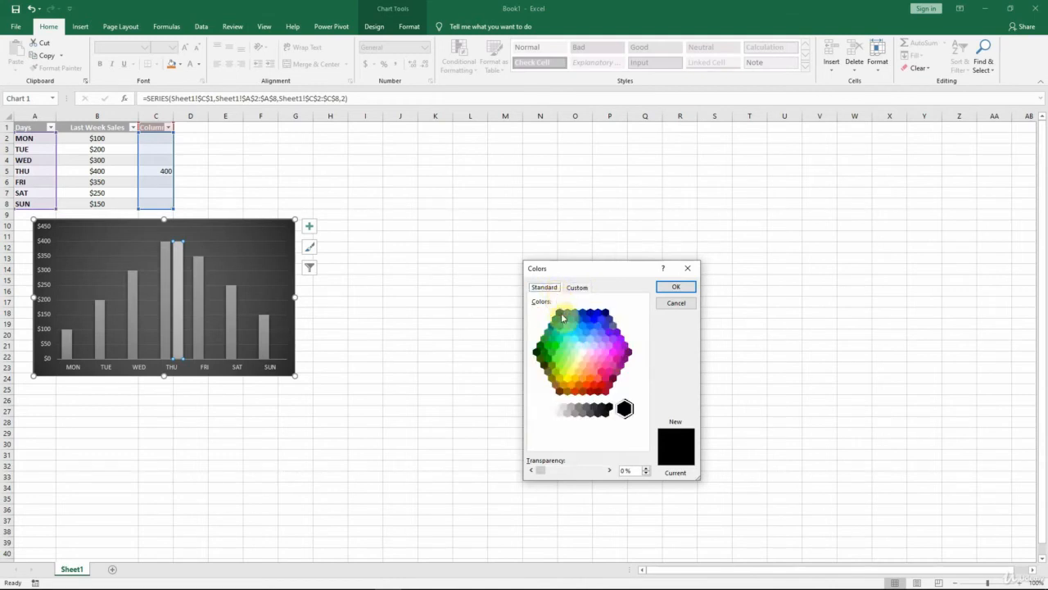
{"action": "left_click", "coordinate": [565, 347]}
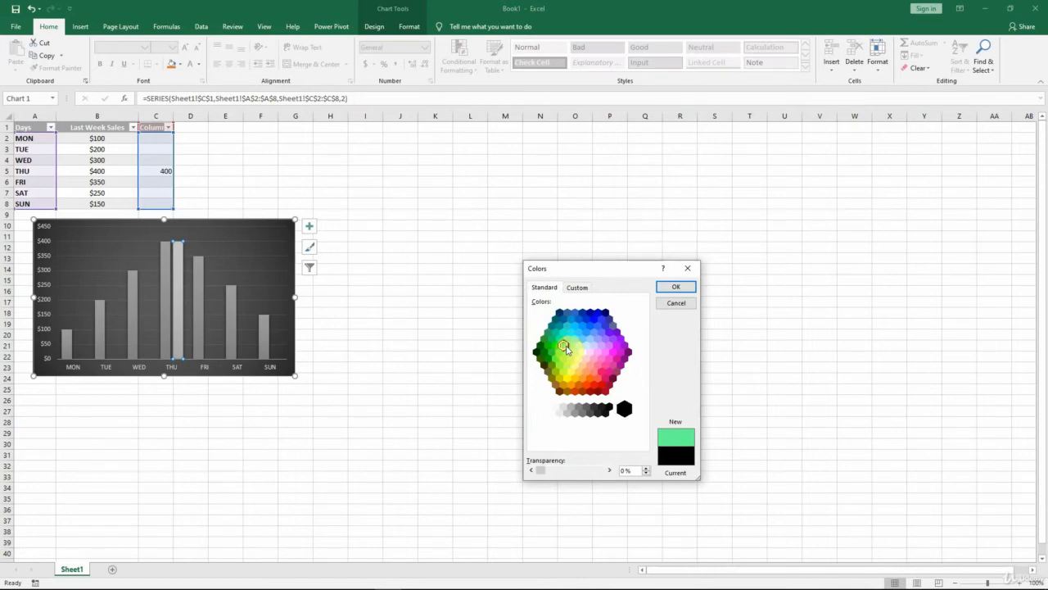
{"action": "left_click", "coordinate": [676, 289]}
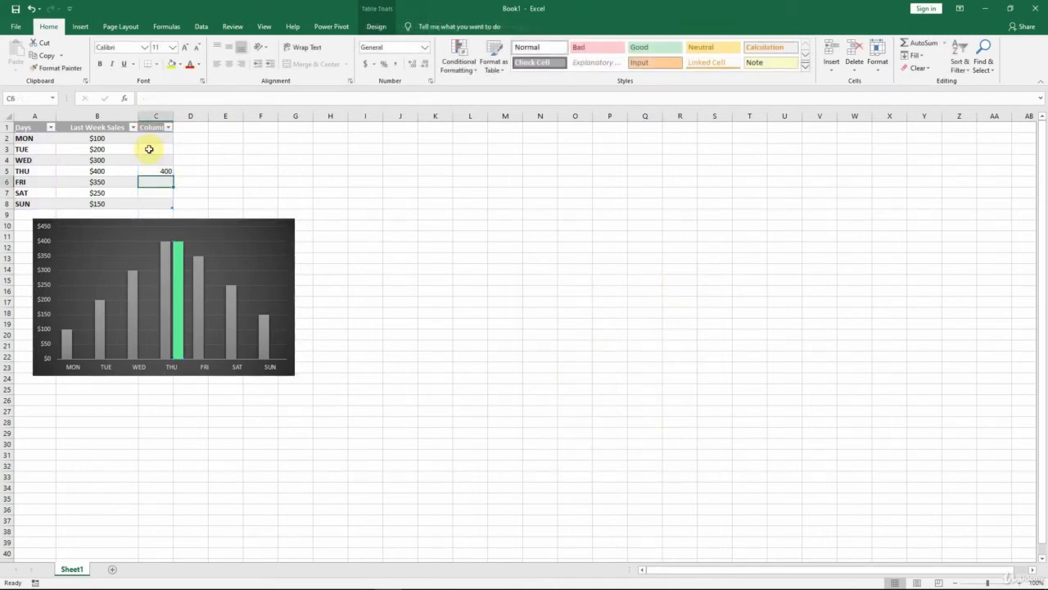
- Rename the header in C1 to Max Value and widen column C to fit it
{"action": "left_click", "coordinate": [155, 127]}
{"action": "type", "text": "M"}
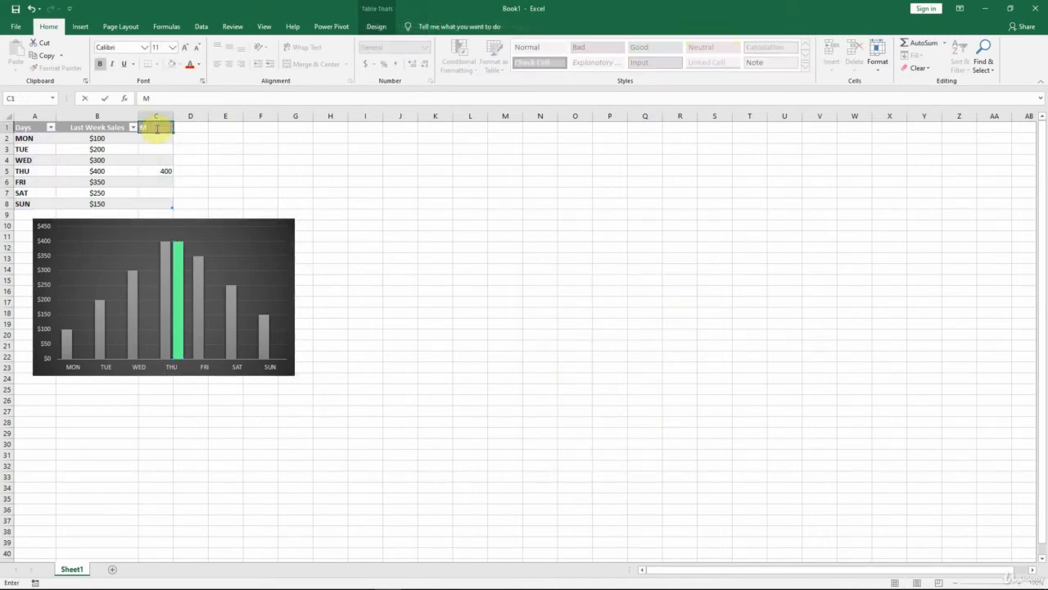
{"action": "type", "text": "ax Value"}
{"action": "key", "text": "Return"}
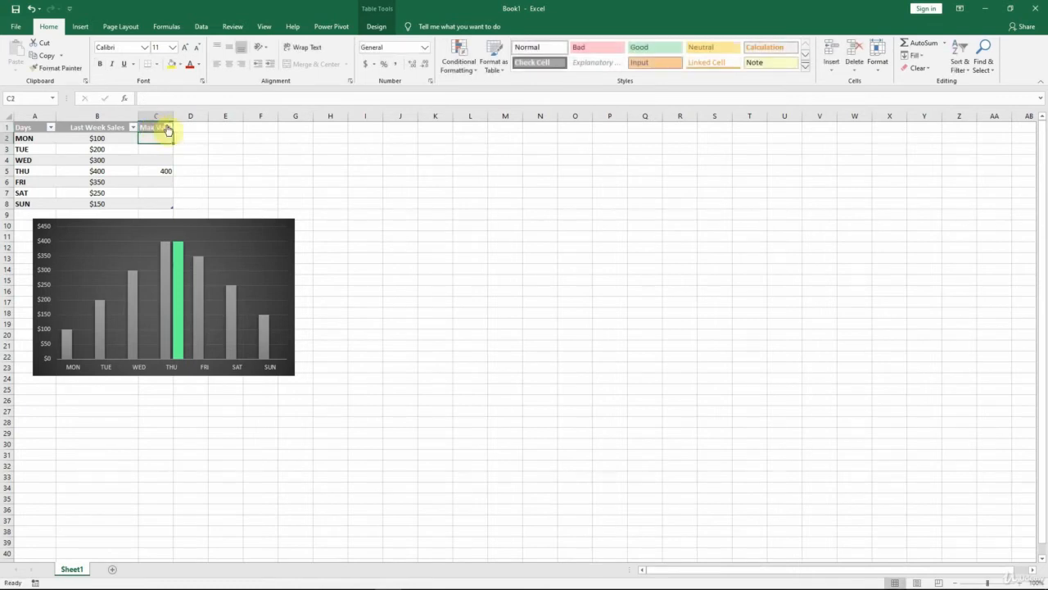
{"action": "left_click_drag", "start_coordinate": [174, 116], "coordinate": [195, 117]}
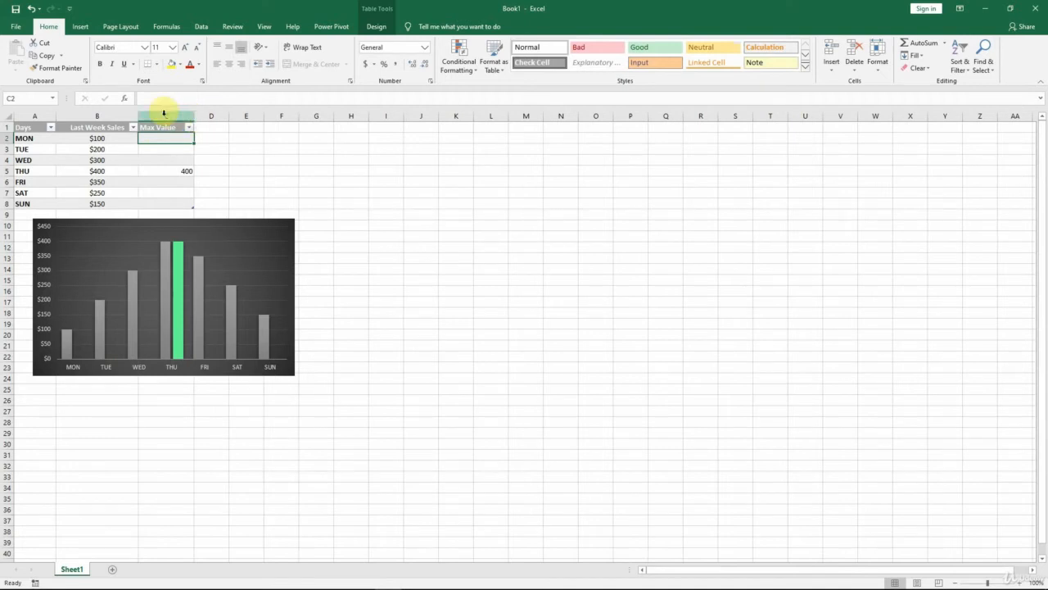
- Center the contents of column C horizontally
{"action": "left_click", "coordinate": [164, 116]}
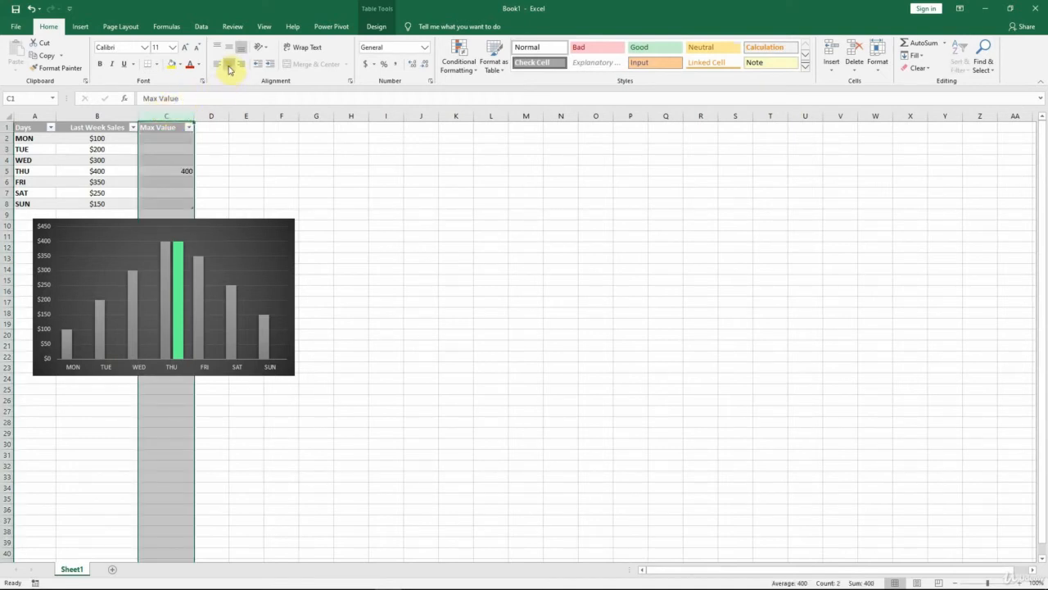
{"action": "left_click", "coordinate": [229, 64]}
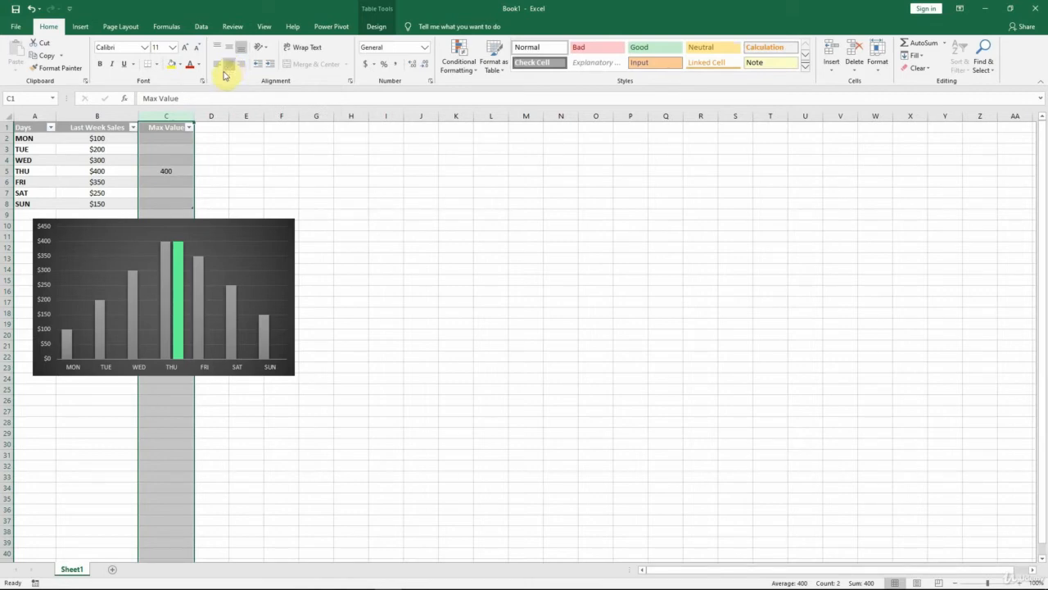
{"action": "left_click", "coordinate": [172, 170]}
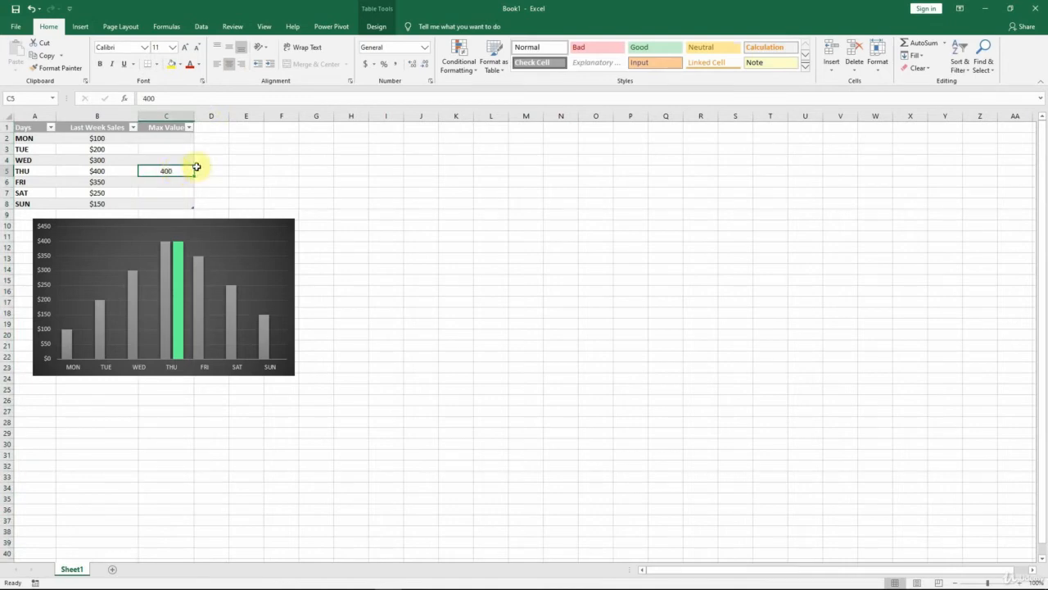
- Set the series overlap of the chart's Max Value series to 100% so the green column covers Thursday's sales column
{"action": "mouse_move", "coordinate": [176, 292]}
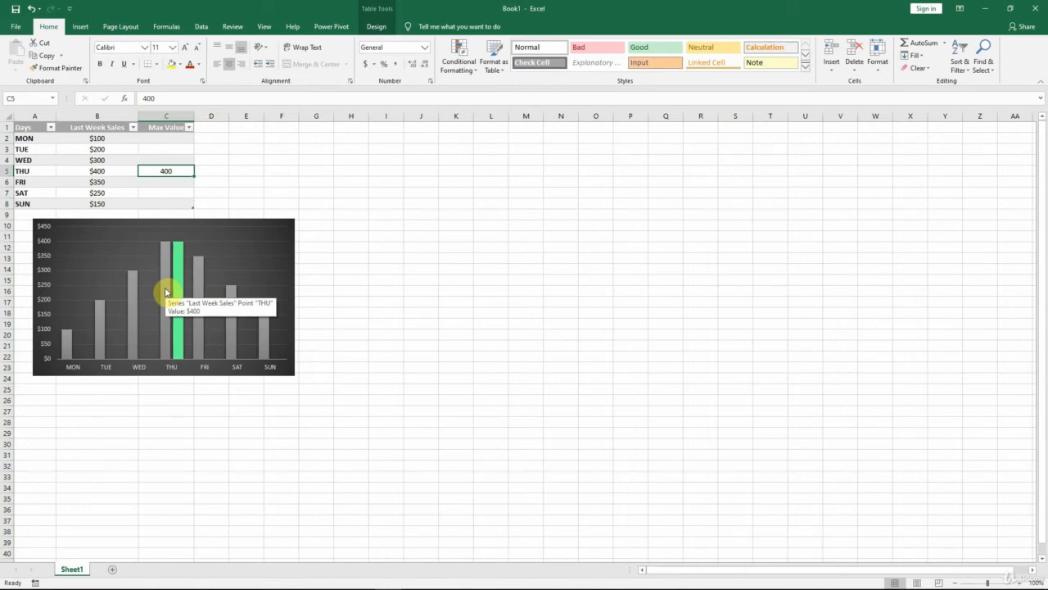
{"action": "left_click", "coordinate": [178, 293]}
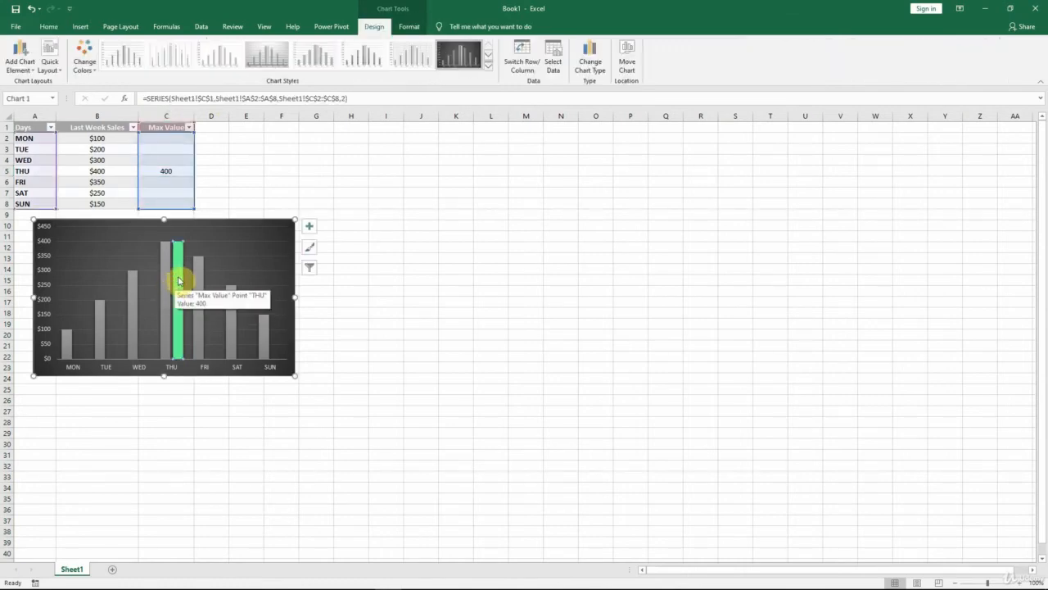
{"action": "right_click", "coordinate": [178, 281]}
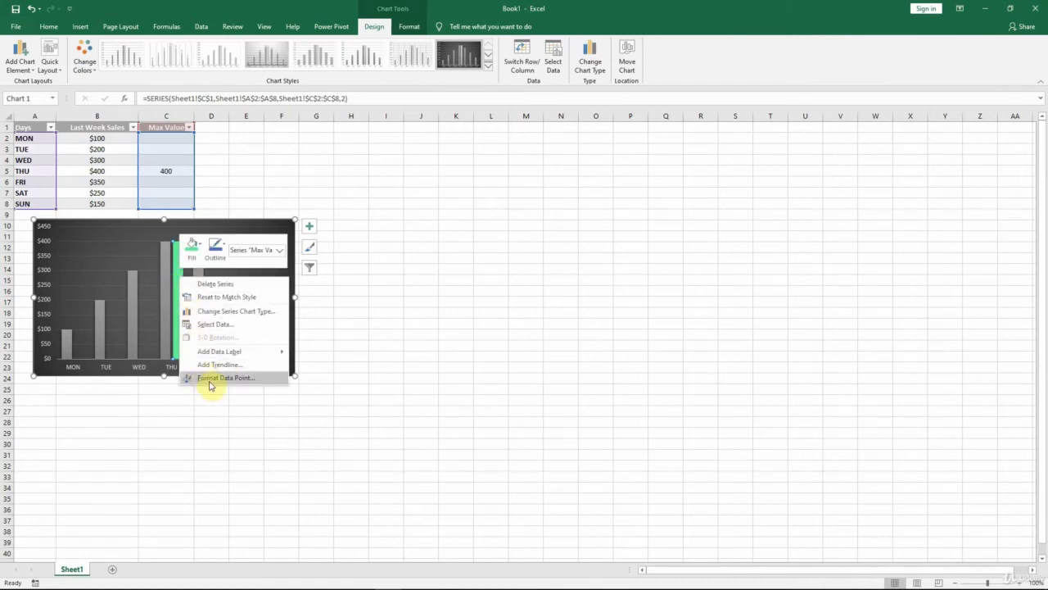
{"action": "left_click", "coordinate": [176, 276]}
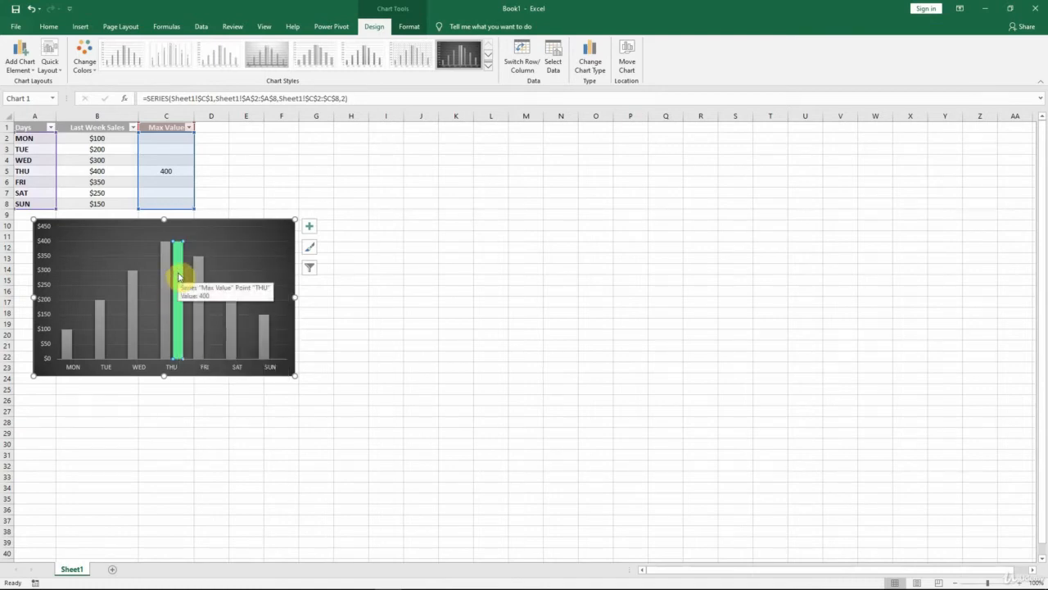
{"action": "double_click", "coordinate": [178, 276]}
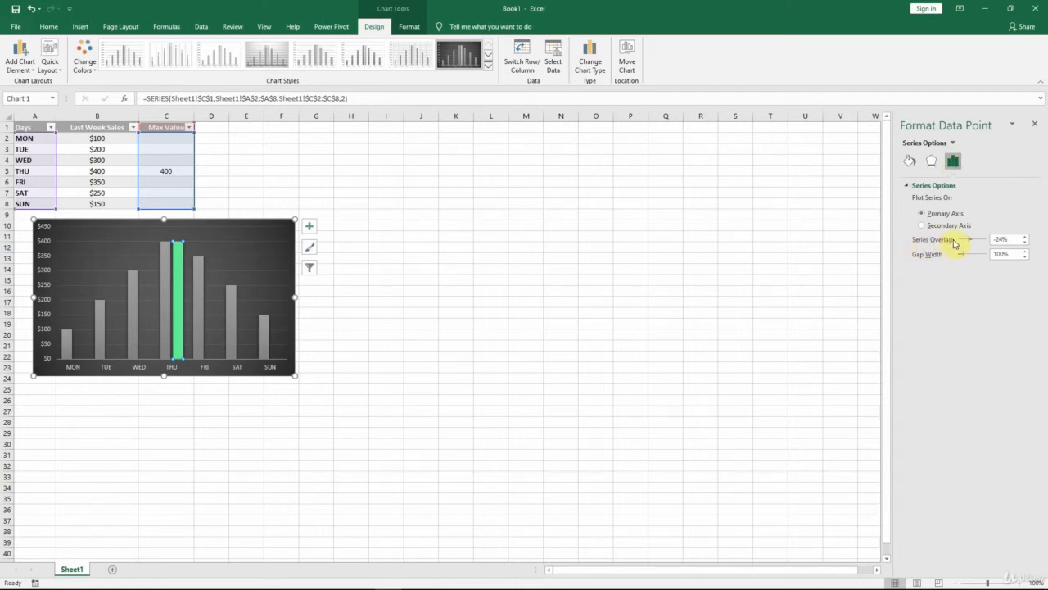
{"action": "left_click_drag", "start_coordinate": [968, 240], "coordinate": [991, 239]}
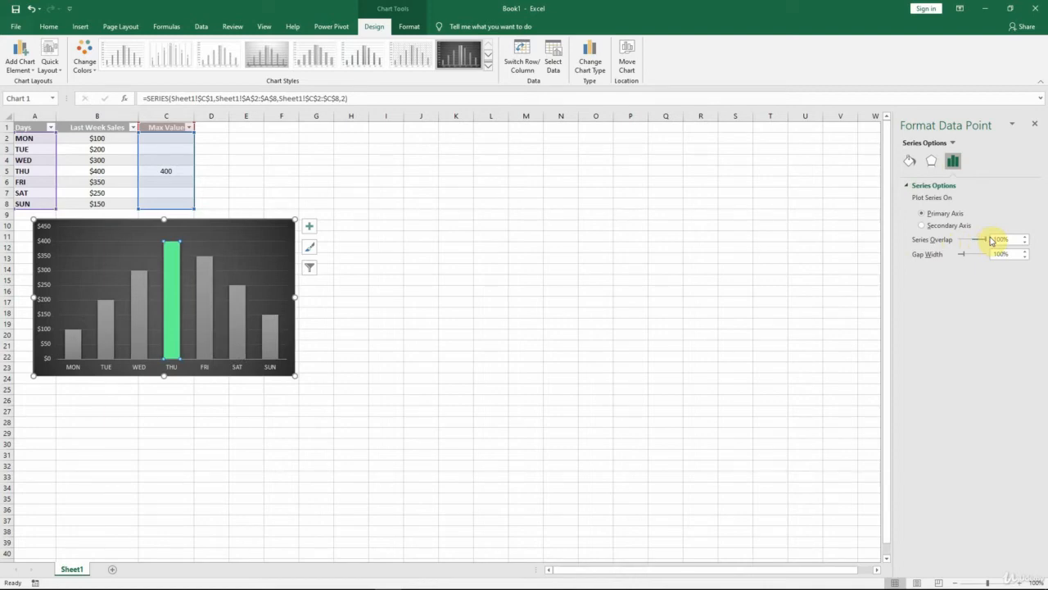
{"action": "left_click", "coordinate": [211, 160]}
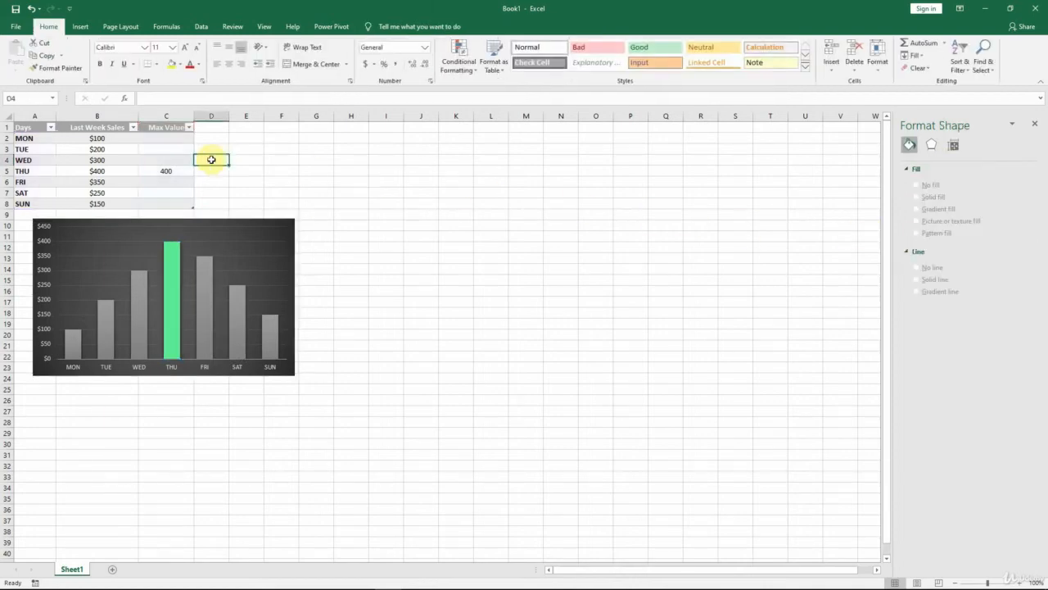
- Clear Thursday's manually entered value from cell C5 of the Max Value column
{"action": "left_click", "coordinate": [168, 158]}
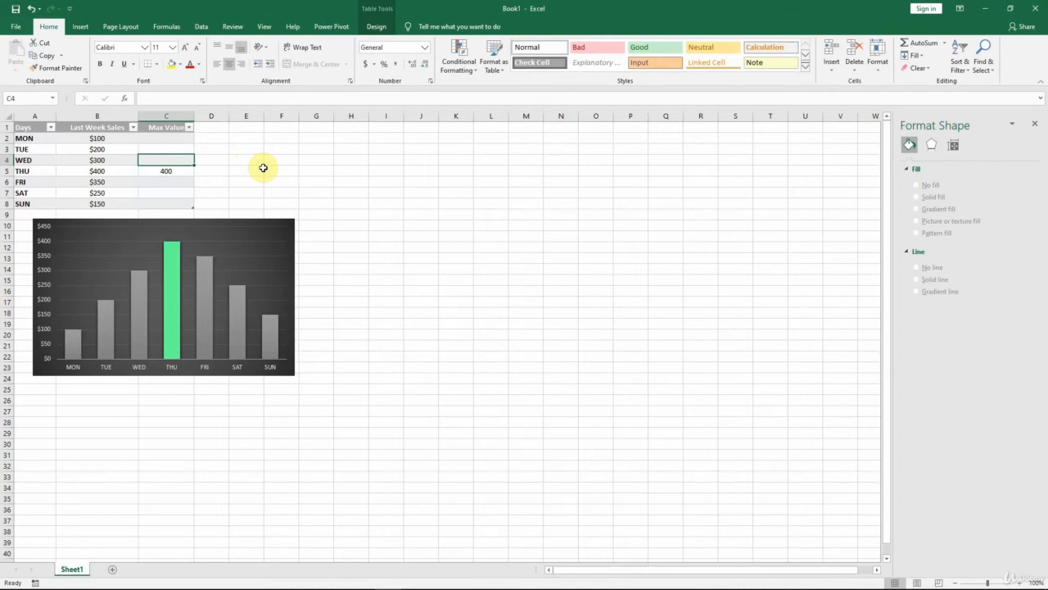
{"action": "left_click", "coordinate": [178, 170]}
{"action": "key", "text": "Delete"}
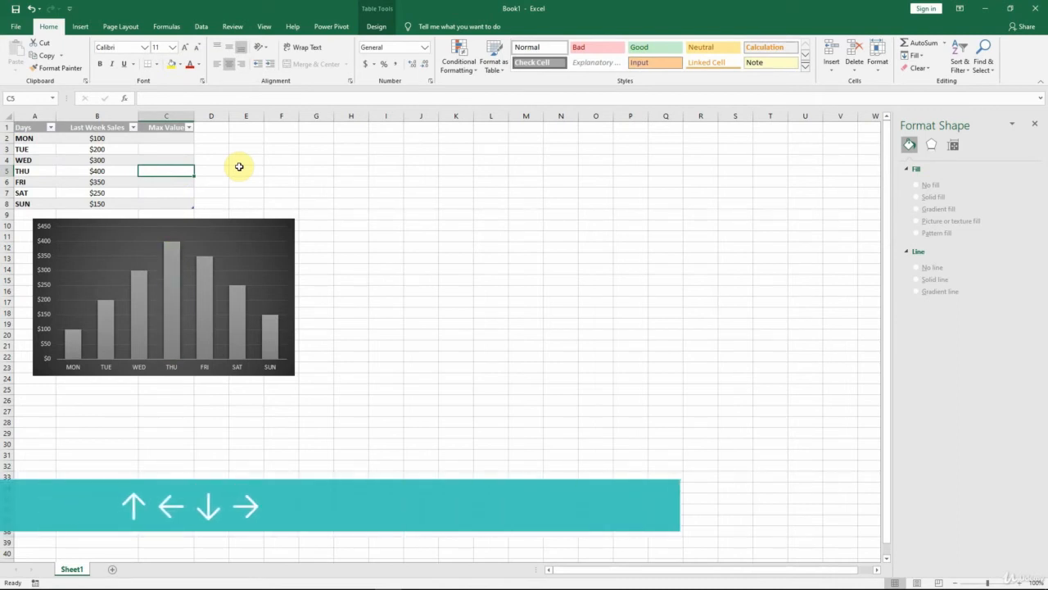
{"action": "key", "text": "Up"}
{"action": "key", "text": "Up"}
{"action": "key", "text": "Up"}
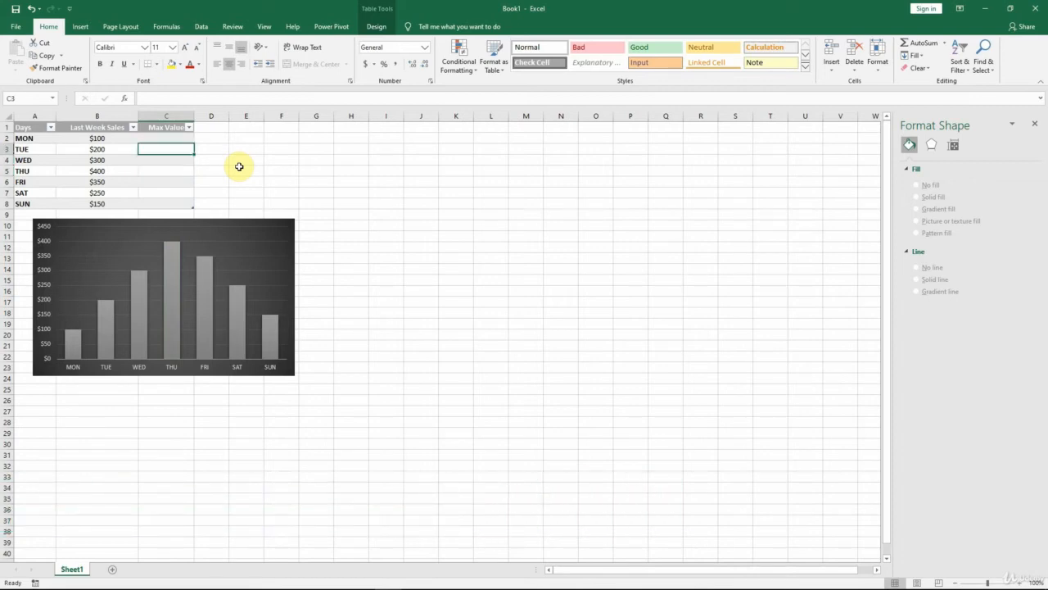
{"action": "key", "text": "Left"}
{"action": "key", "text": "Left"}
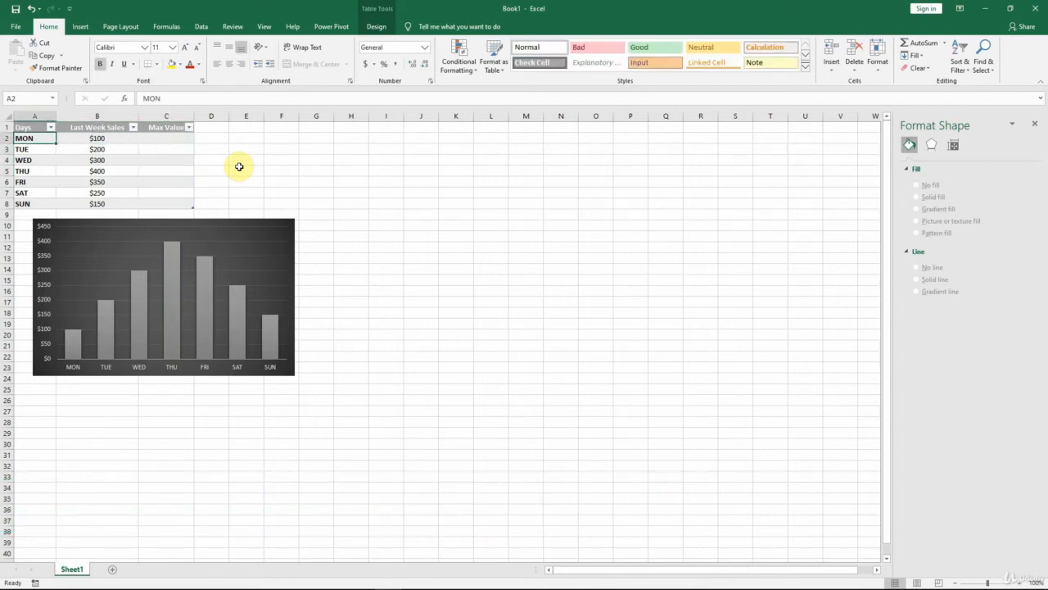
{"action": "key", "text": "Down"}
{"action": "key", "text": "Down"}
{"action": "key", "text": "Down"}
{"action": "key", "text": "Down"}
{"action": "key", "text": "Right"}
{"action": "key", "text": "Right"}
- Enter the formula =MAX([Last Week Sales]) in cell C2, referencing the sales in B2 to B8
{"action": "key", "text": "Up"}
{"action": "key", "text": "Up"}
{"action": "key", "text": "Up"}
{"action": "key", "text": "Up"}
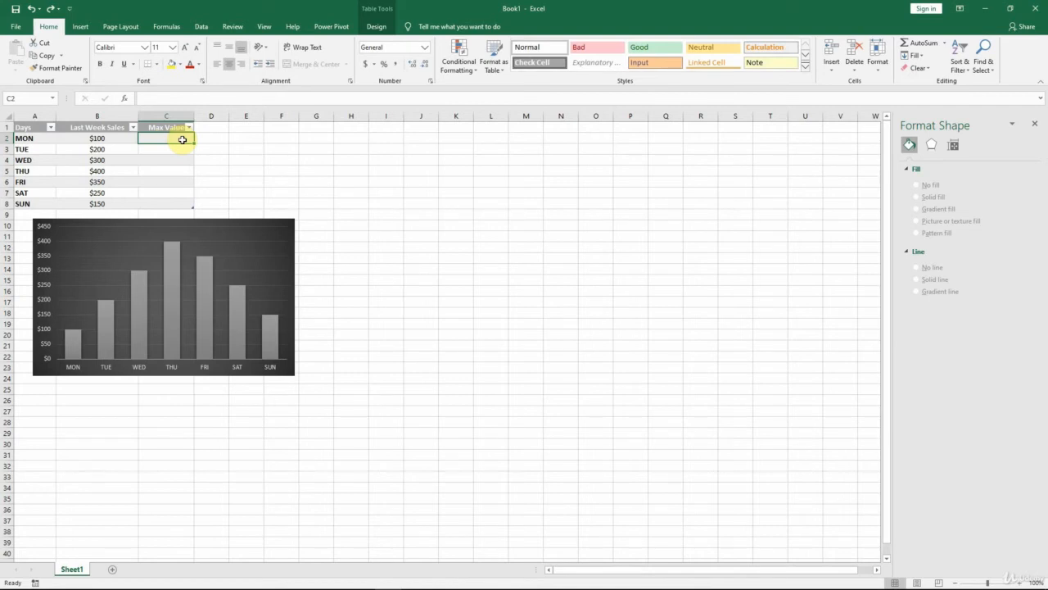
{"action": "left_click", "coordinate": [162, 99]}
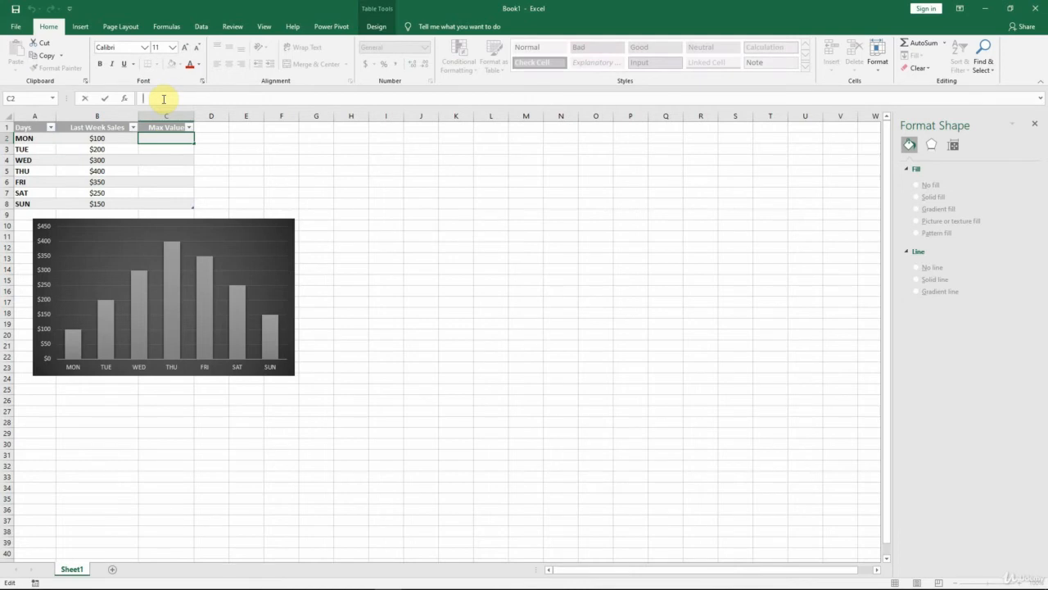
{"action": "type", "text": "="}
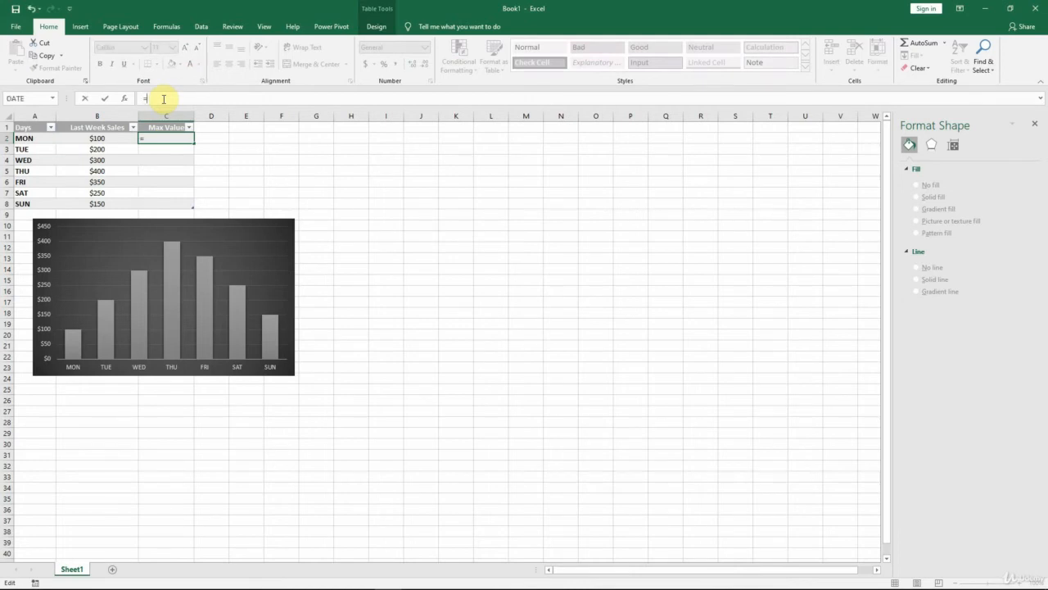
{"action": "type", "text": "MAX"}
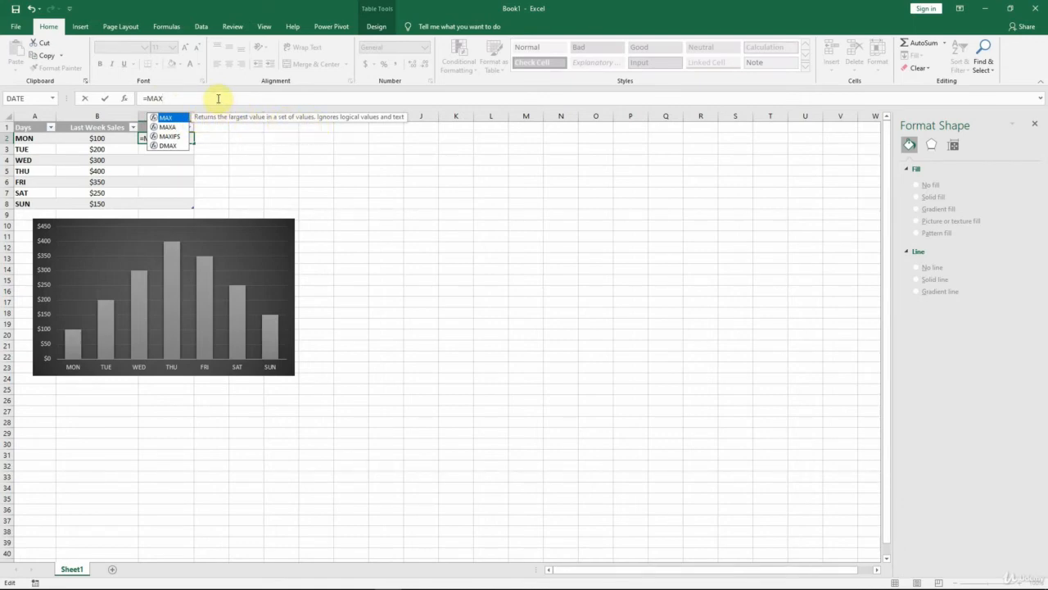
{"action": "type", "text": "("}
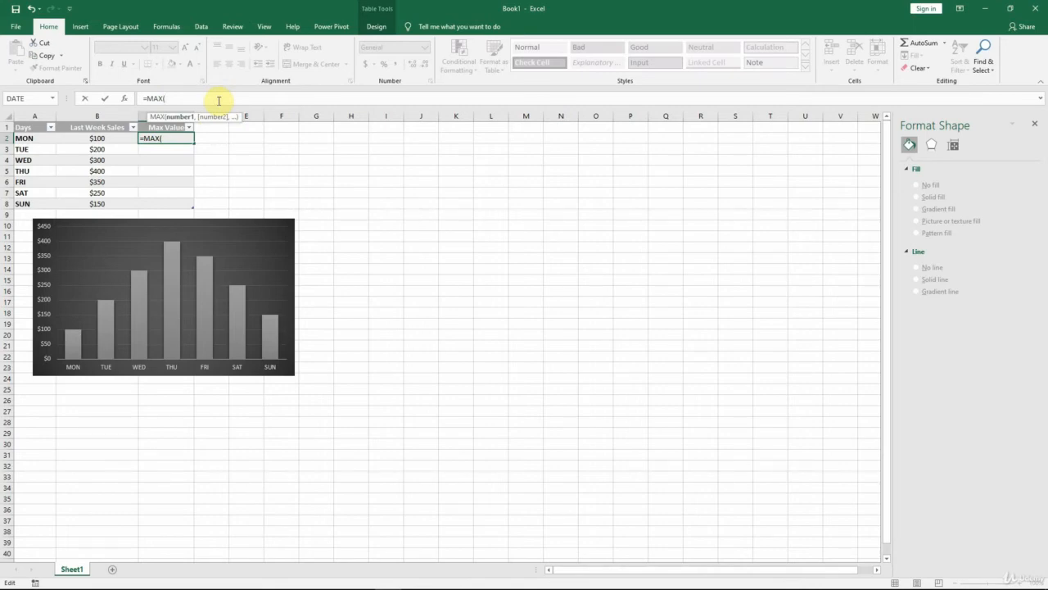
{"action": "left_click", "coordinate": [86, 136]}
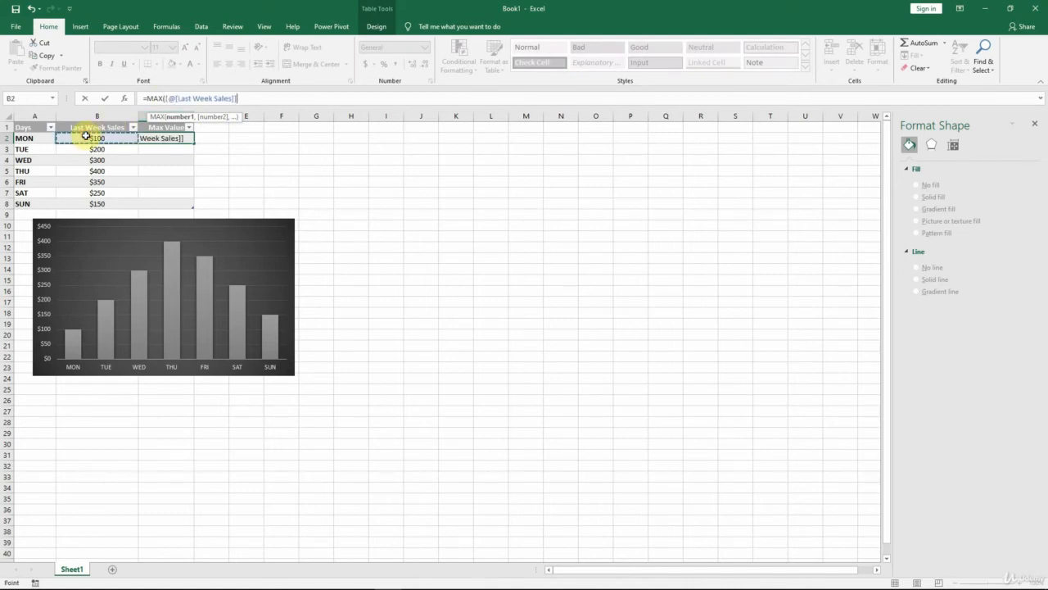
{"action": "left_click_drag", "start_coordinate": [86, 136], "coordinate": [84, 202]}
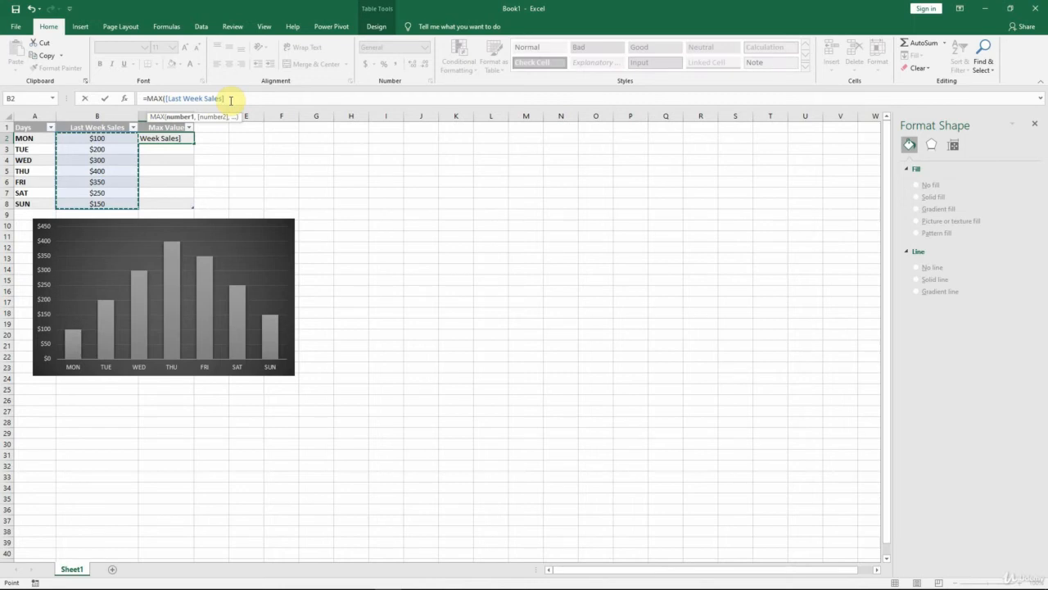
{"action": "type", "text": ")"}
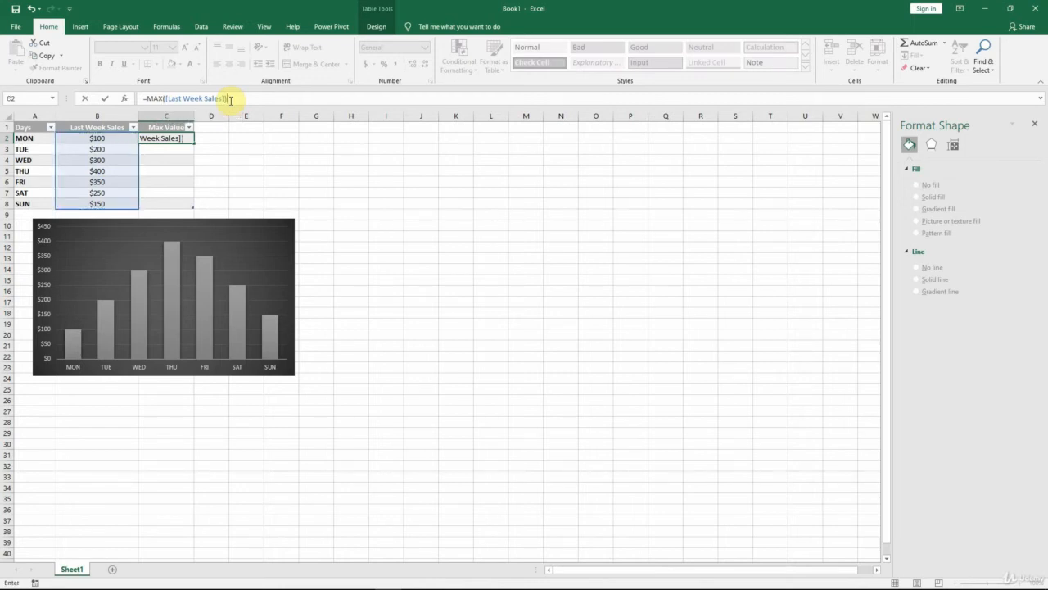
{"action": "key", "text": "Return"}
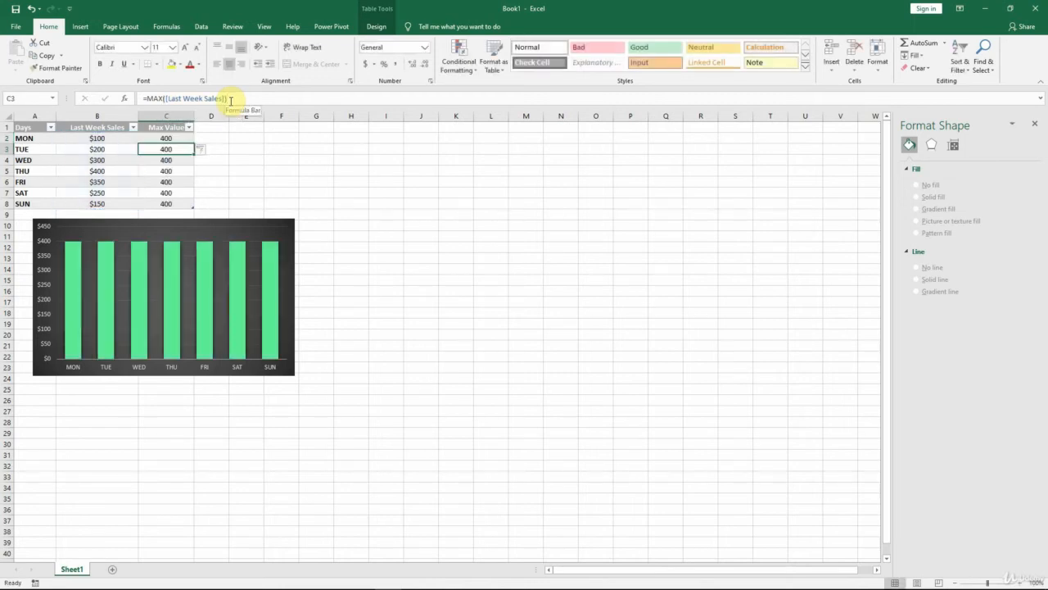
- Check the formula in several cells of the Max Value column
{"action": "left_click", "coordinate": [167, 139]}
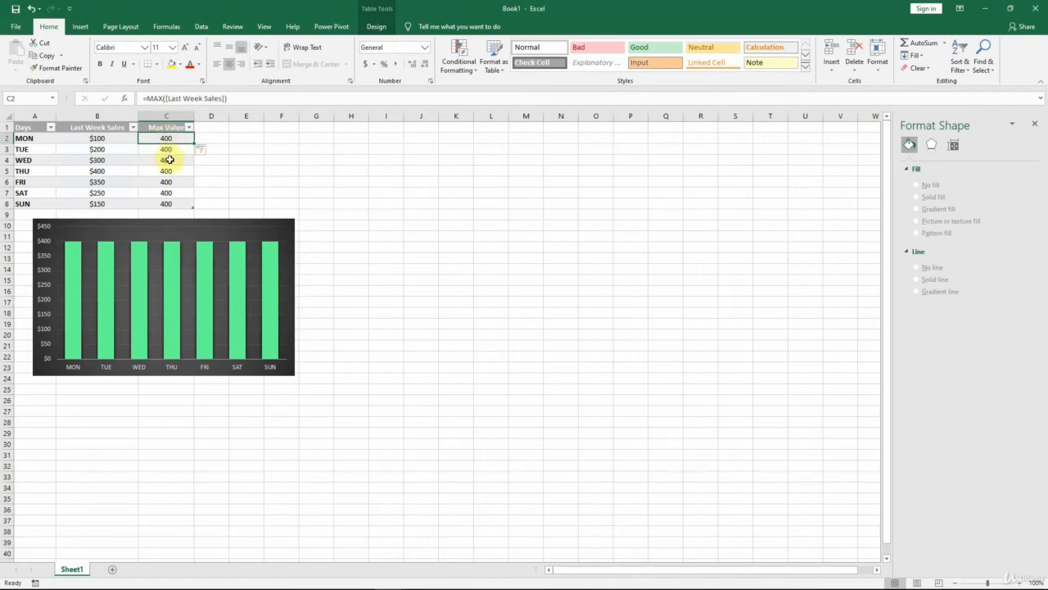
{"action": "left_click", "coordinate": [169, 160]}
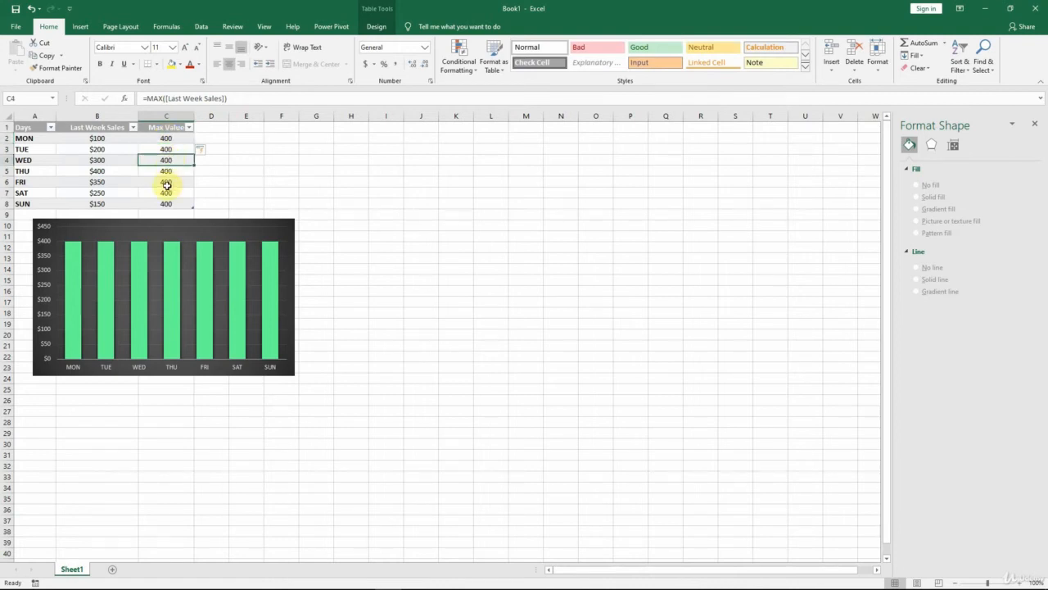
{"action": "left_click", "coordinate": [167, 183]}
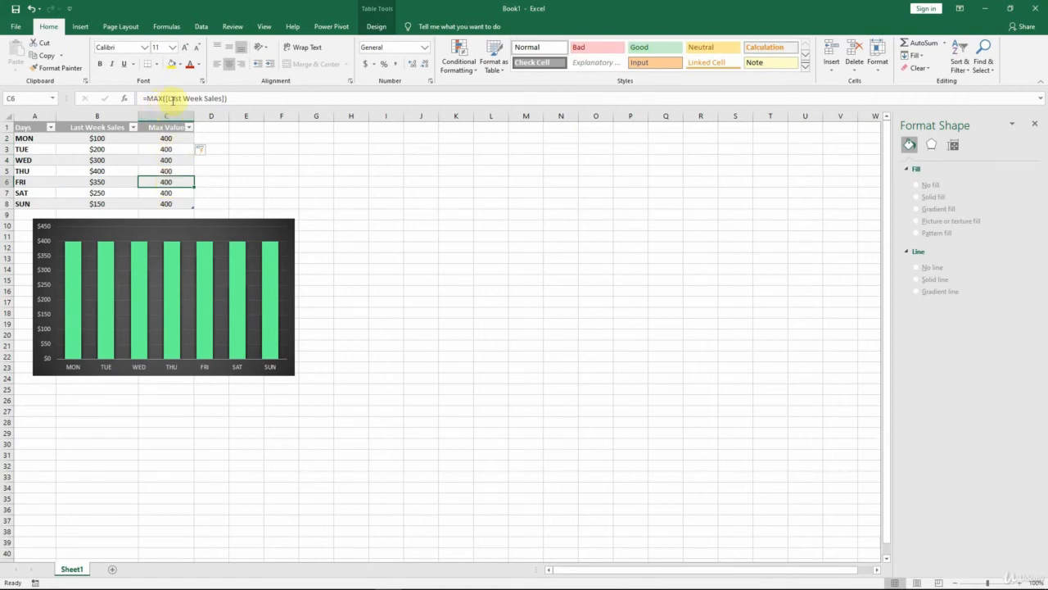
{"action": "key", "text": "Down"}
{"action": "key", "text": "Down"}
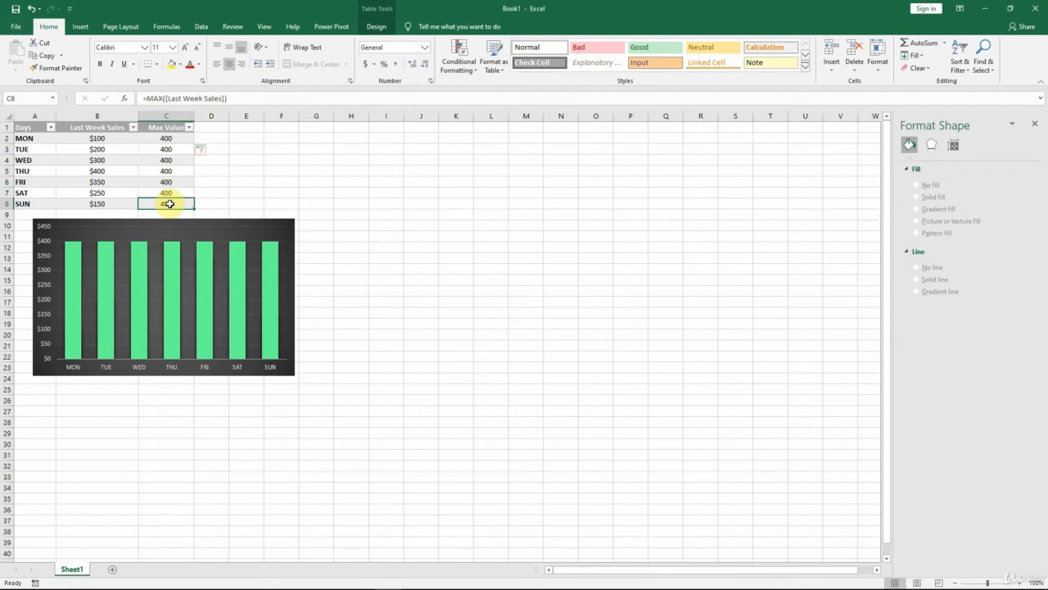
{"action": "key", "text": "Up"}
{"action": "key", "text": "Up"}
{"action": "key", "text": "Up"}
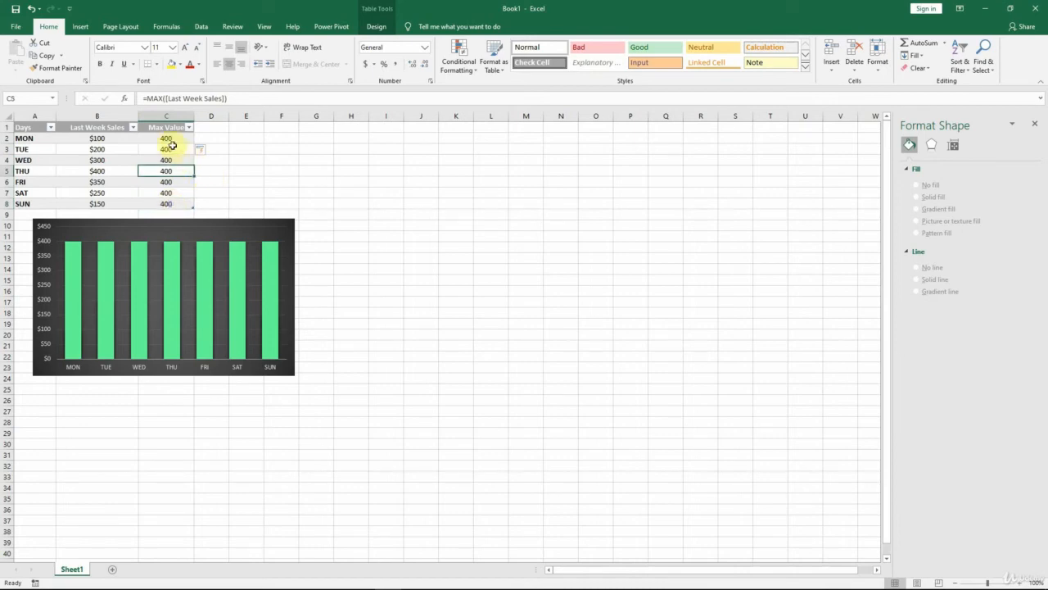
- Select cell C2 and enlarge the formula bar to show several lines
{"action": "left_click", "coordinate": [167, 140]}
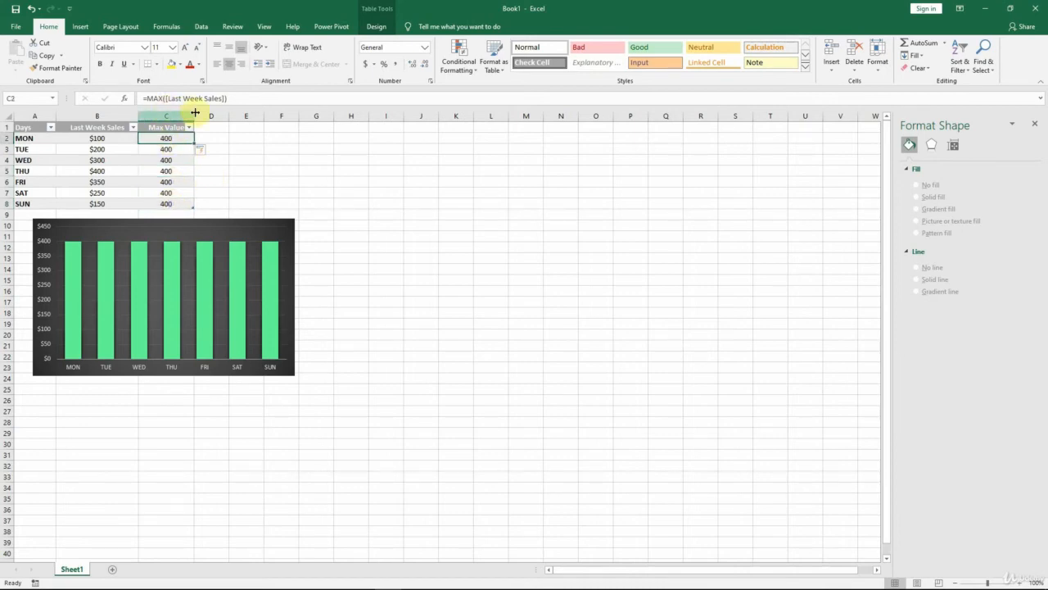
{"action": "left_click_drag", "start_coordinate": [276, 110], "coordinate": [275, 153]}
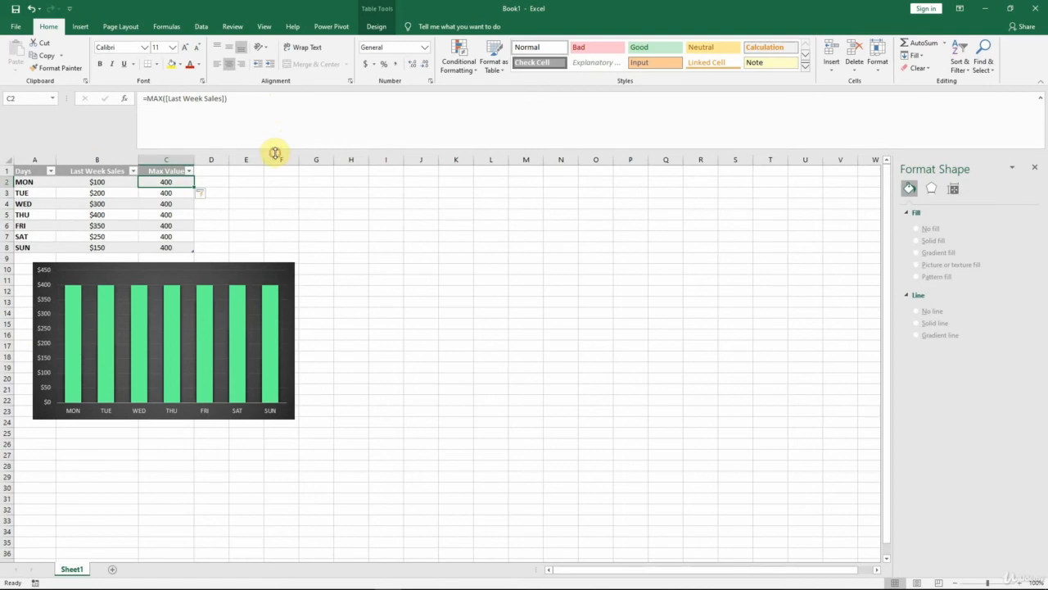
{"action": "left_click", "coordinate": [1040, 97]}
{"action": "left_click", "coordinate": [1041, 99]}
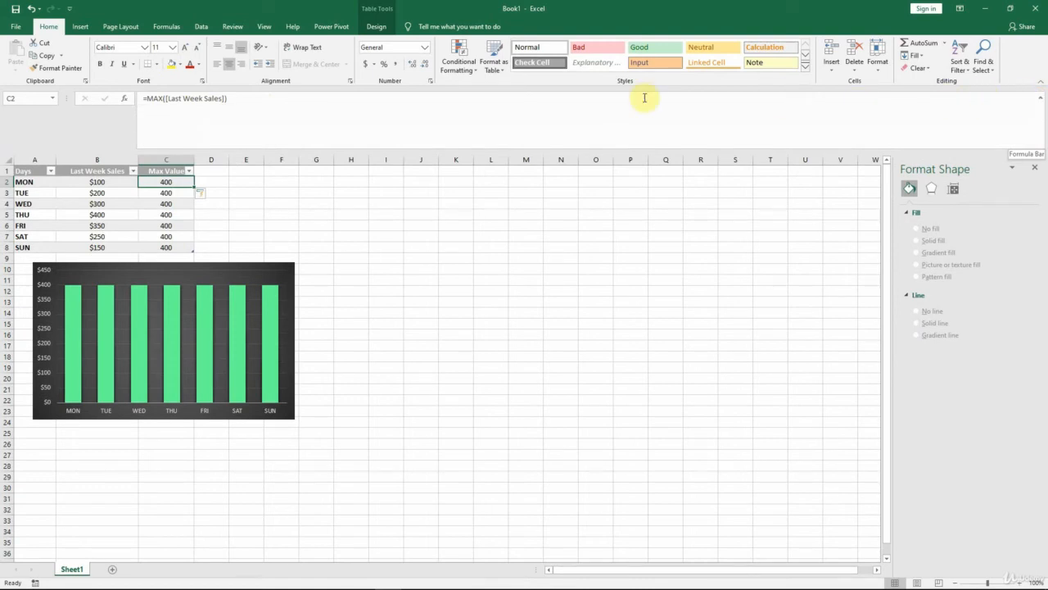
- Insert IF( before the MAX function in C2's formula and put MAX([Last Week Sales]) on its own second line
{"action": "left_click", "coordinate": [147, 98]}
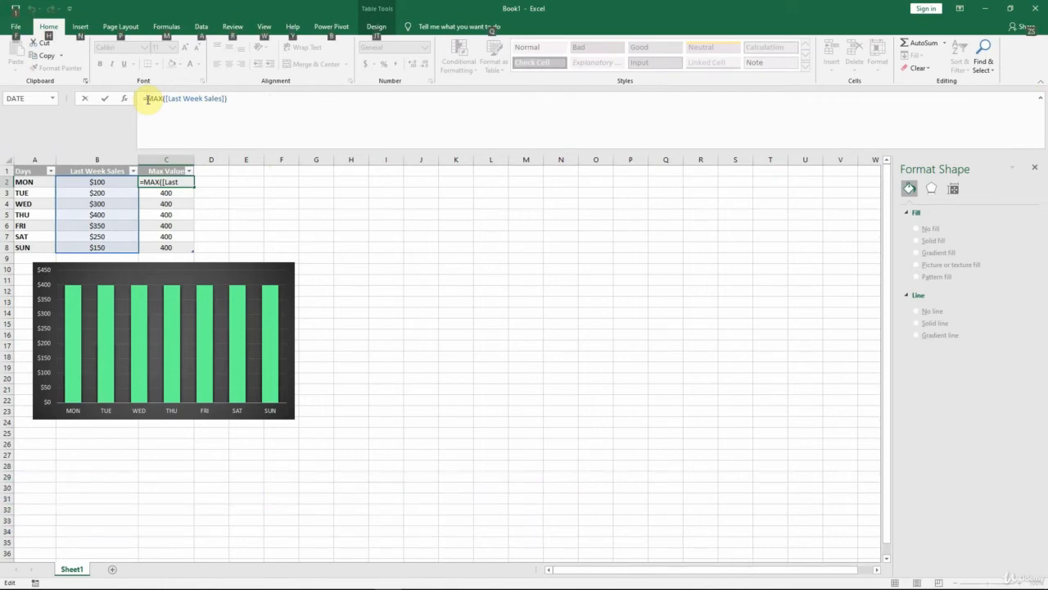
{"action": "key", "text": "alt+Return"}
{"action": "key", "text": "alt+Return"}
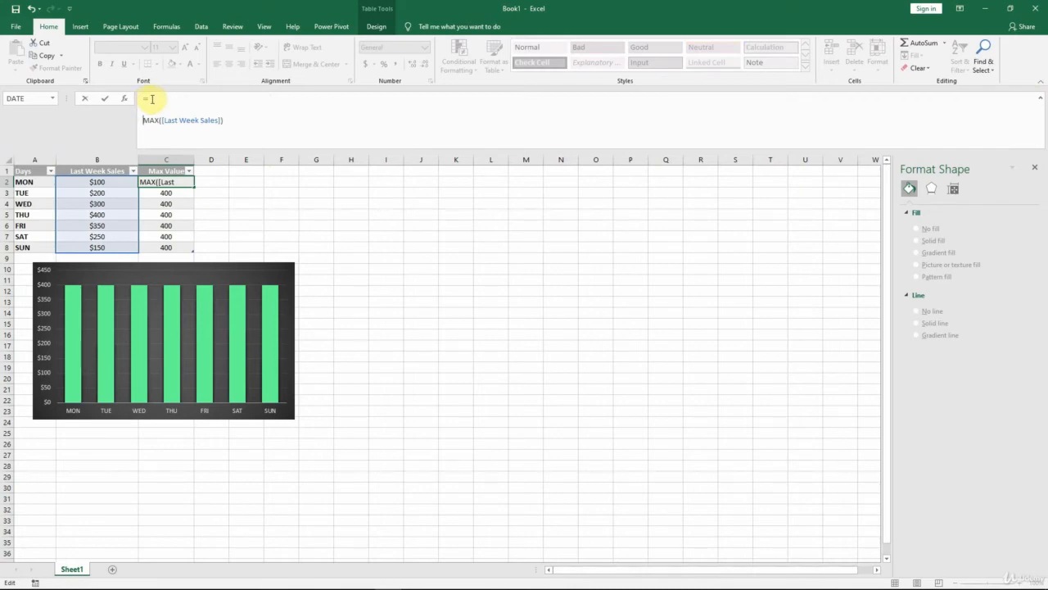
{"action": "left_click", "coordinate": [152, 99]}
{"action": "type", "text": "IF"}
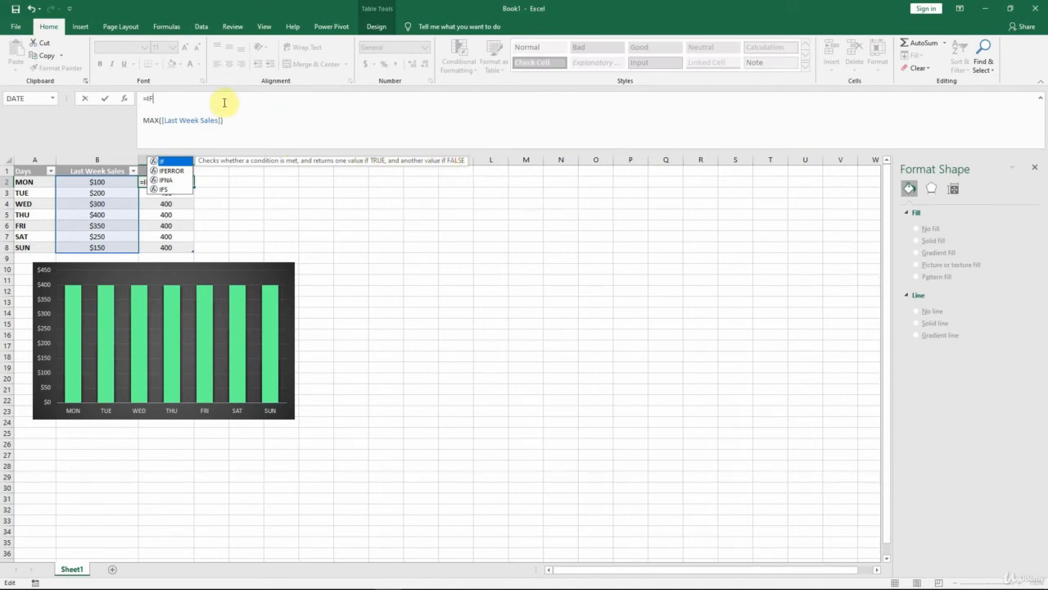
{"action": "type", "text": "("}
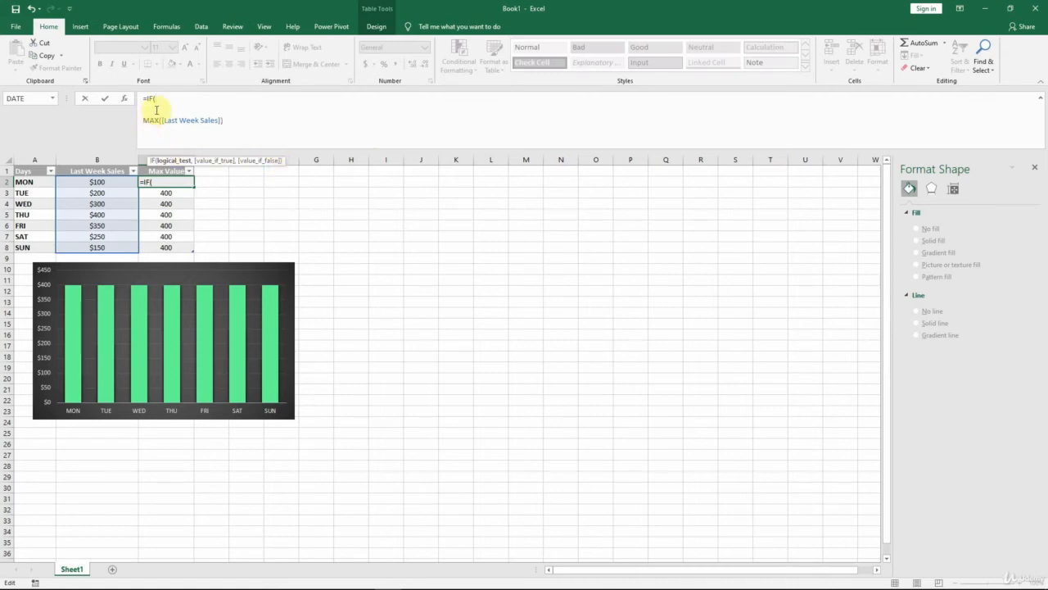
{"action": "key", "text": "alt+Return"}
{"action": "key", "text": "Delete"}
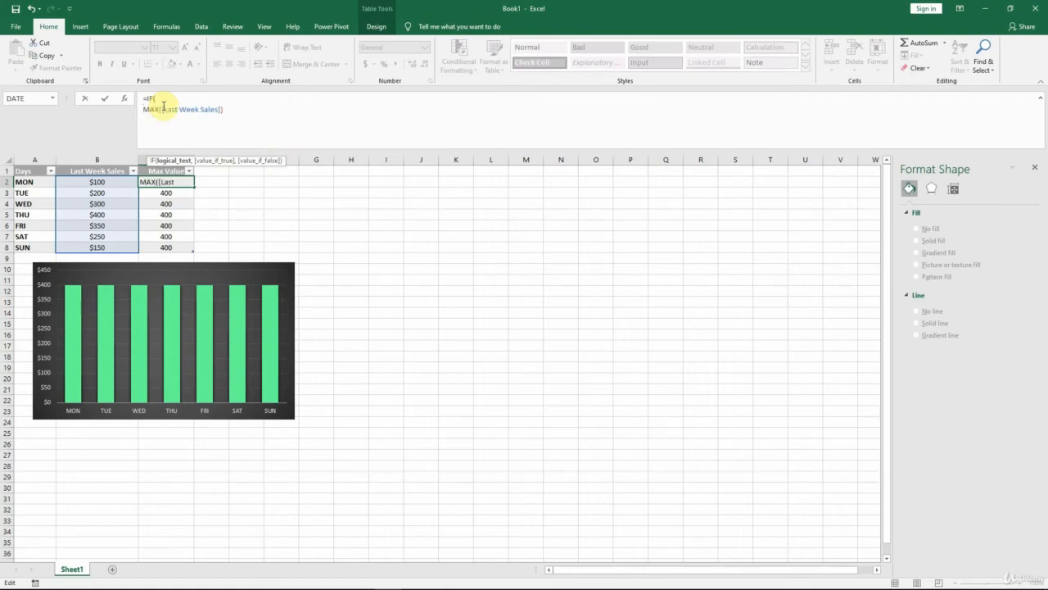
- Complete the IF logical test by comparing the MAX result with Monday's sales, [@[Last Week Sales]], followed by a comma and a line break
{"action": "left_click", "coordinate": [237, 110]}
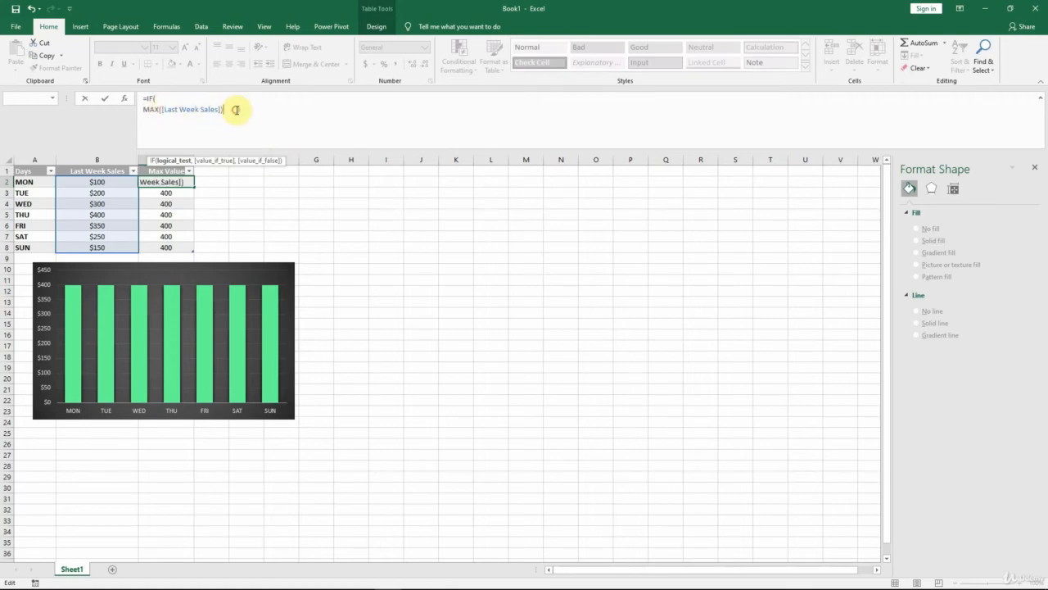
{"action": "type", "text": "="}
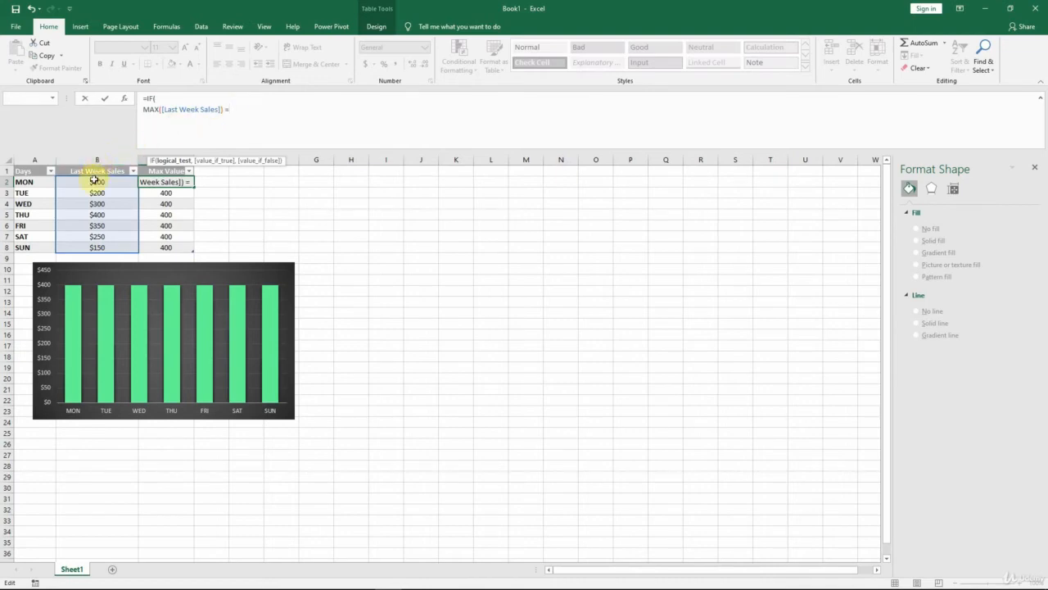
{"action": "left_click", "coordinate": [94, 181]}
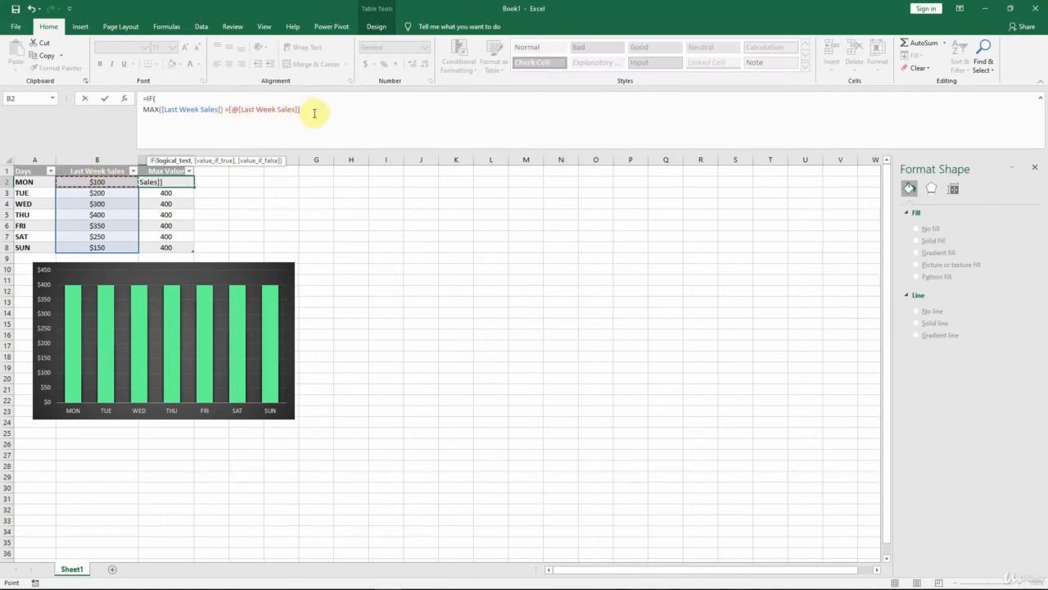
{"action": "type", "text": ","}
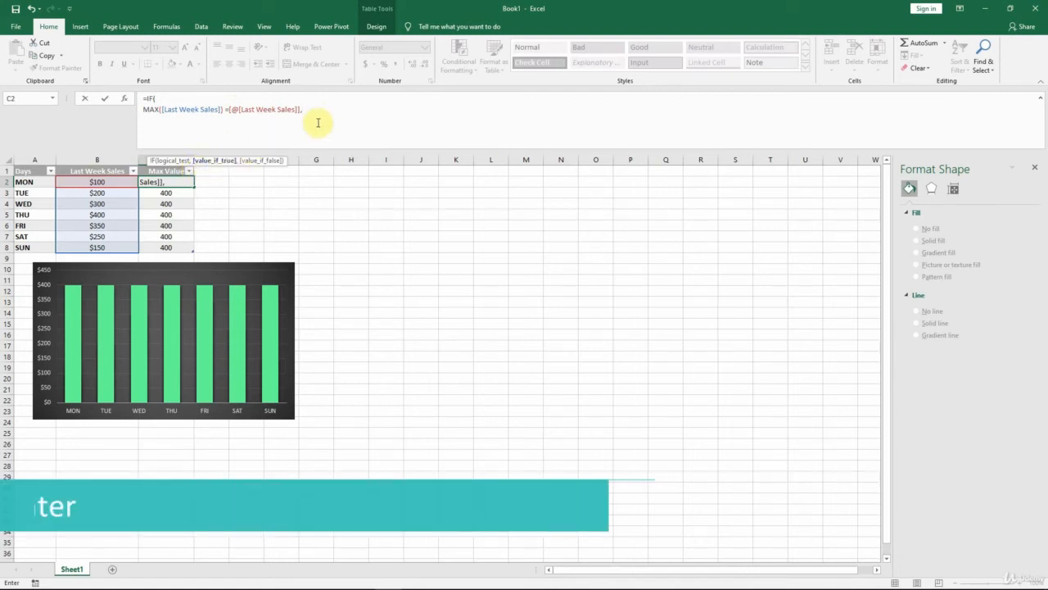
{"action": "key", "text": "alt+Return"}
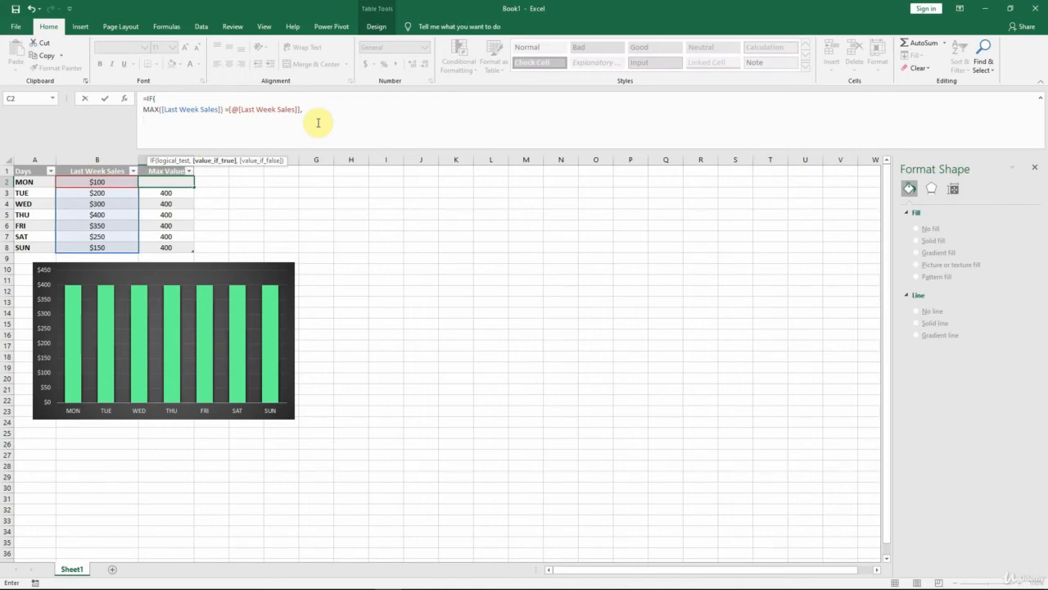
- Finish the IF formula with [@[Last Week Sales]] as the value if true and "" as the value if false, on separate lines, and commit it
{"action": "left_click_drag", "start_coordinate": [230, 109], "coordinate": [301, 111]}
{"action": "key", "text": "ctrl+c"}
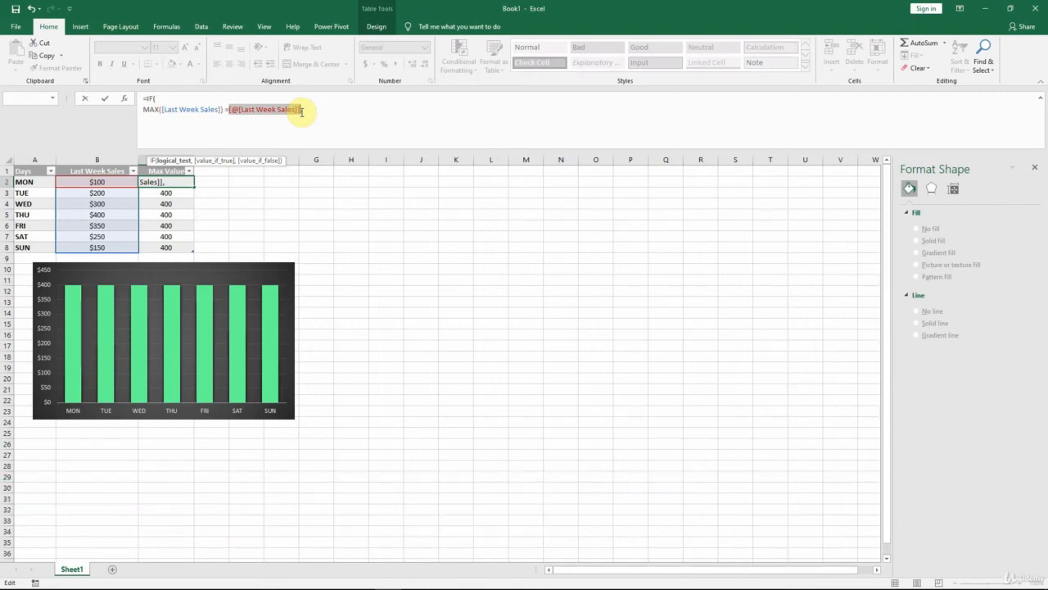
{"action": "left_click", "coordinate": [237, 122]}
{"action": "key", "text": "alt+Return"}
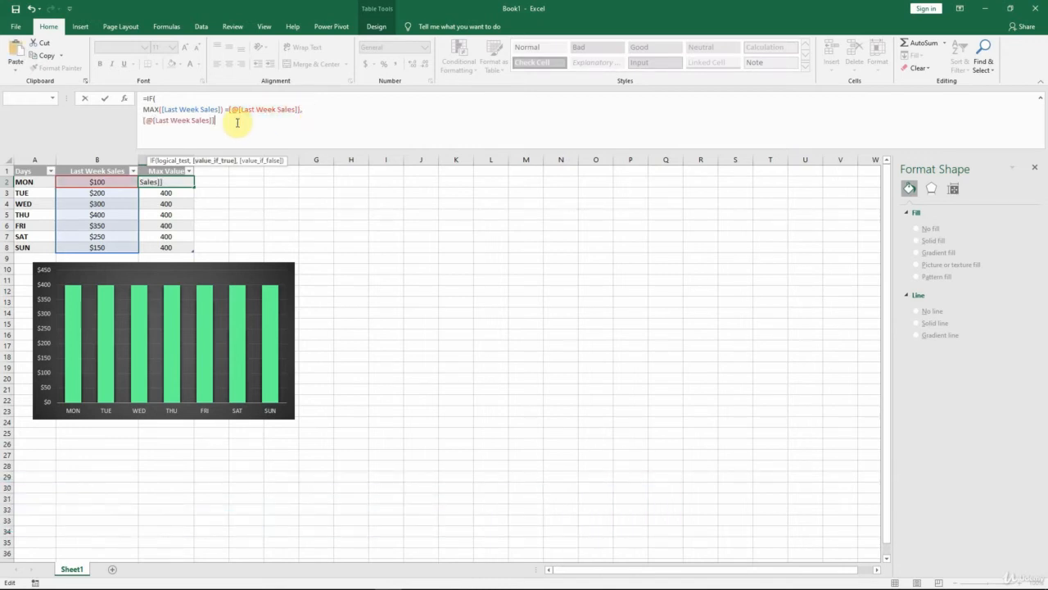
{"action": "type", "text": ","}
{"action": "key", "text": "alt+Return"}
{"action": "type", "text": "\"\""}
{"action": "type", "text": ")"}
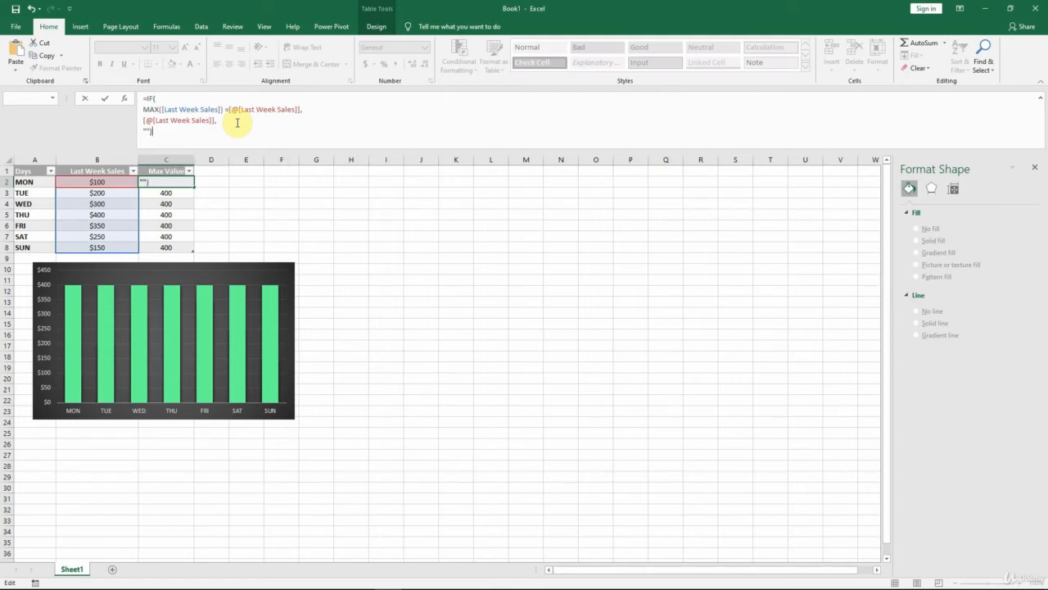
{"action": "key", "text": "Return"}
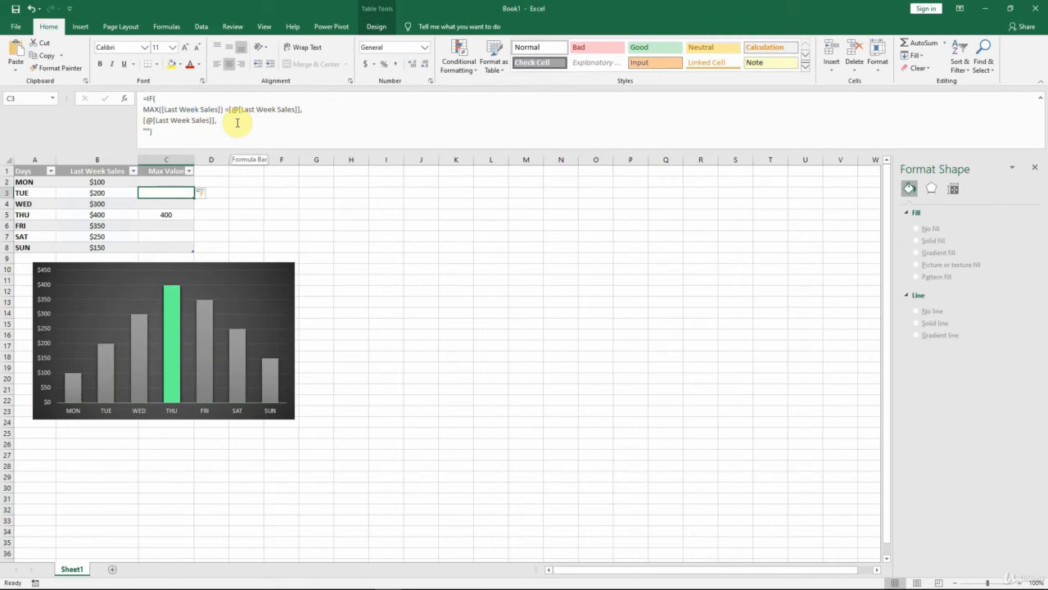
- Review the formula in the Max Value cells from C2 down to C6
{"action": "left_click", "coordinate": [155, 182]}
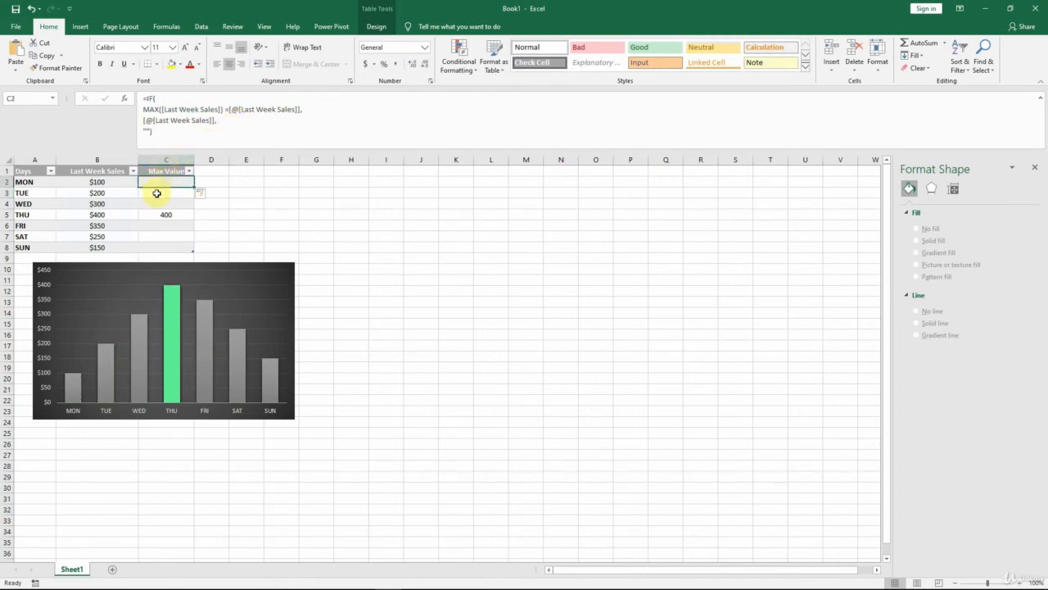
{"action": "left_click", "coordinate": [156, 193]}
{"action": "left_click", "coordinate": [156, 203]}
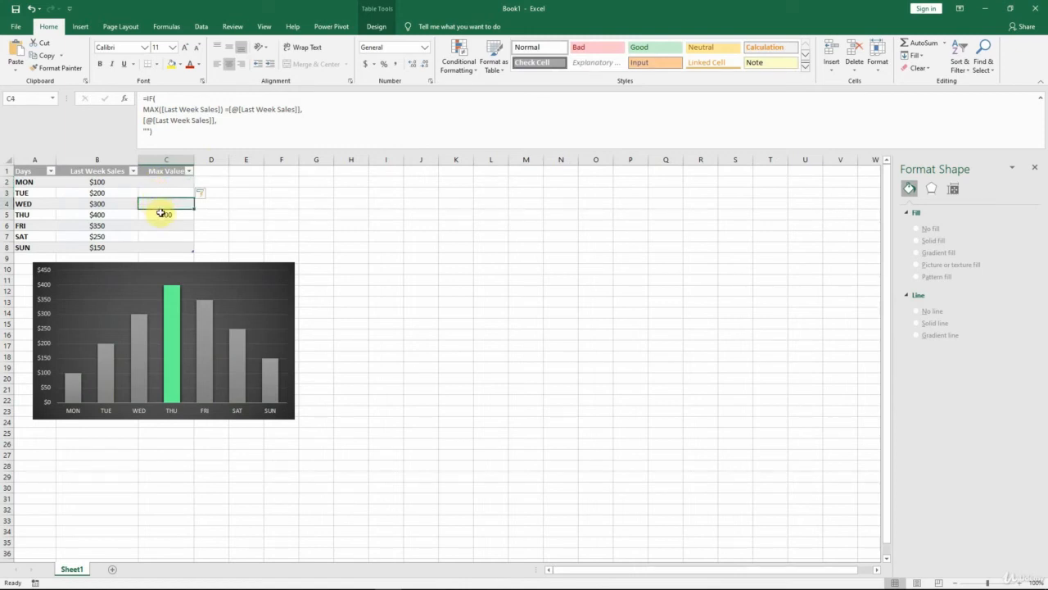
{"action": "left_click", "coordinate": [161, 215]}
{"action": "left_click", "coordinate": [181, 226]}
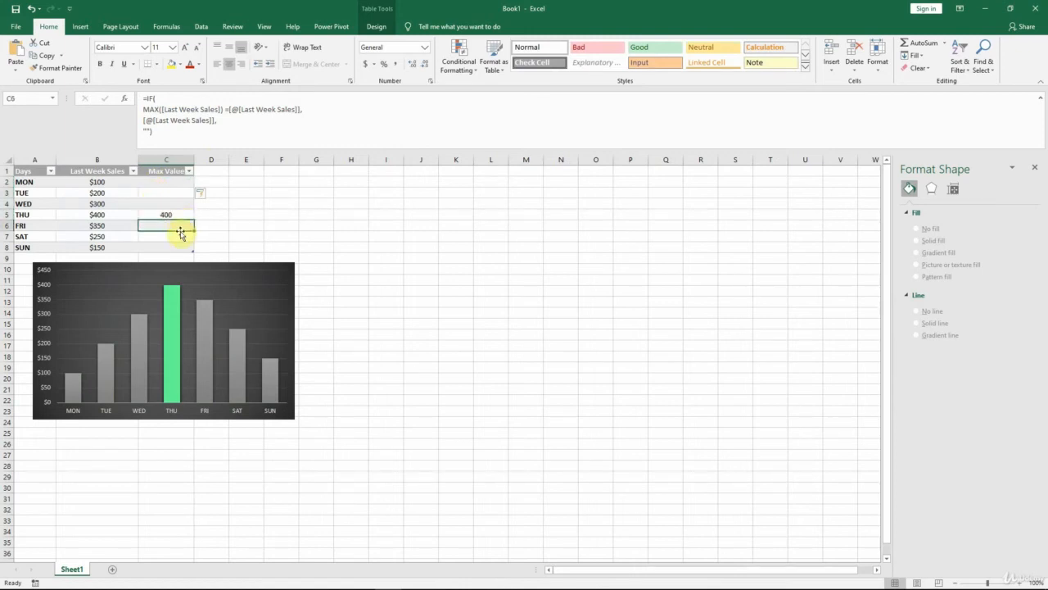
- Set Wednesday's sales in B4 to 420
{"action": "left_click", "coordinate": [102, 202]}
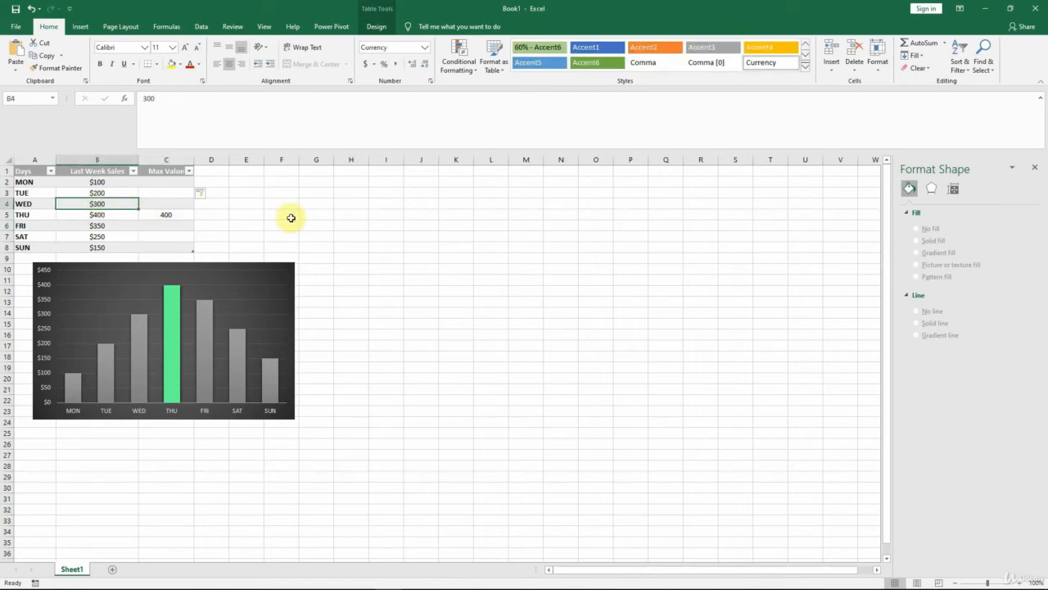
{"action": "type", "text": "420"}
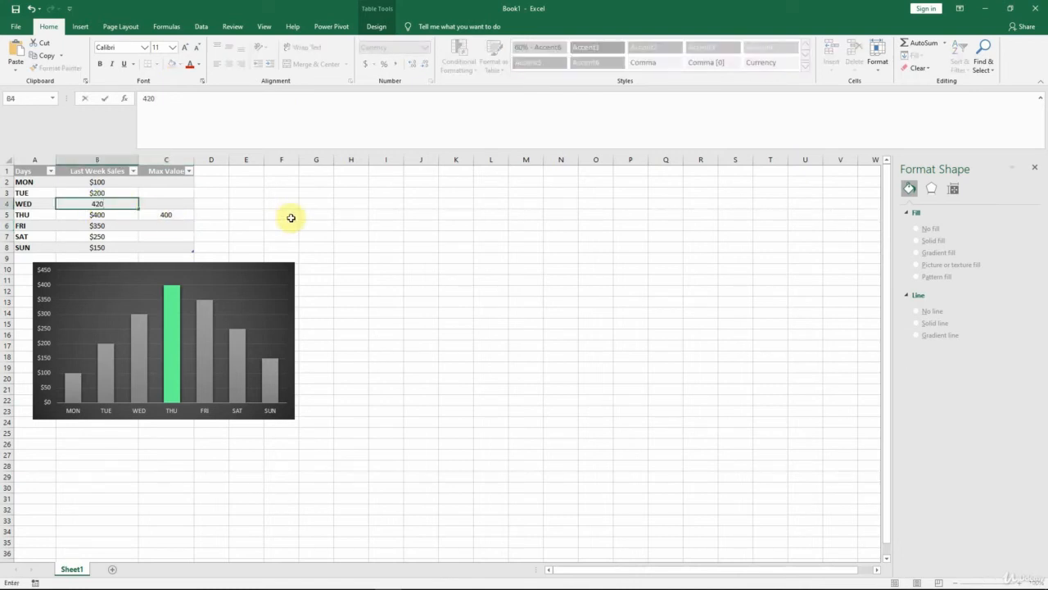
{"action": "key", "text": "Return"}
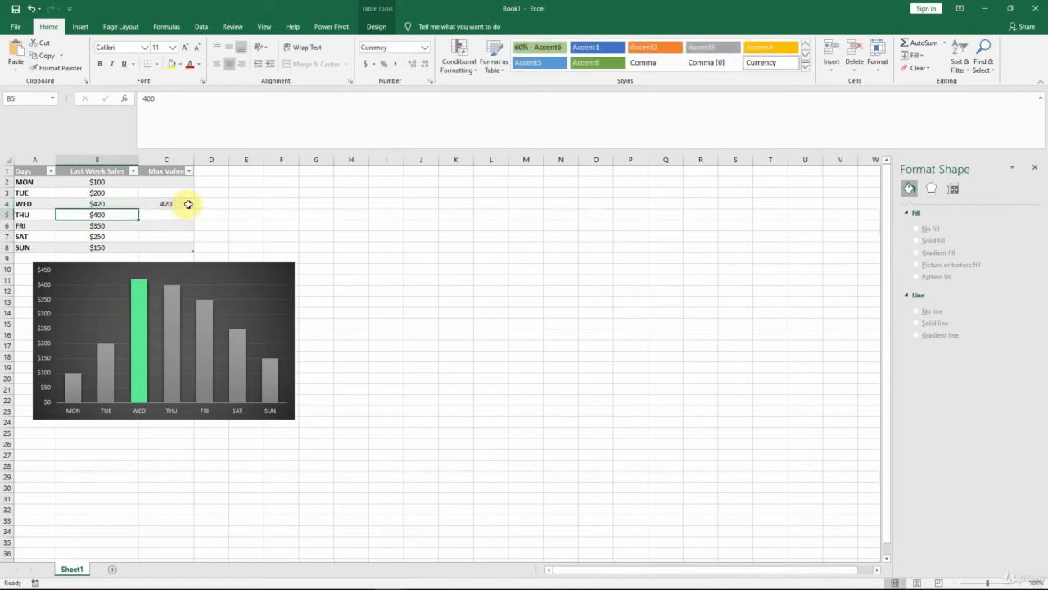
- Remove the line breaks from the IF formula in C4 so it sits on a single line, and commit it
{"action": "left_click", "coordinate": [187, 204]}
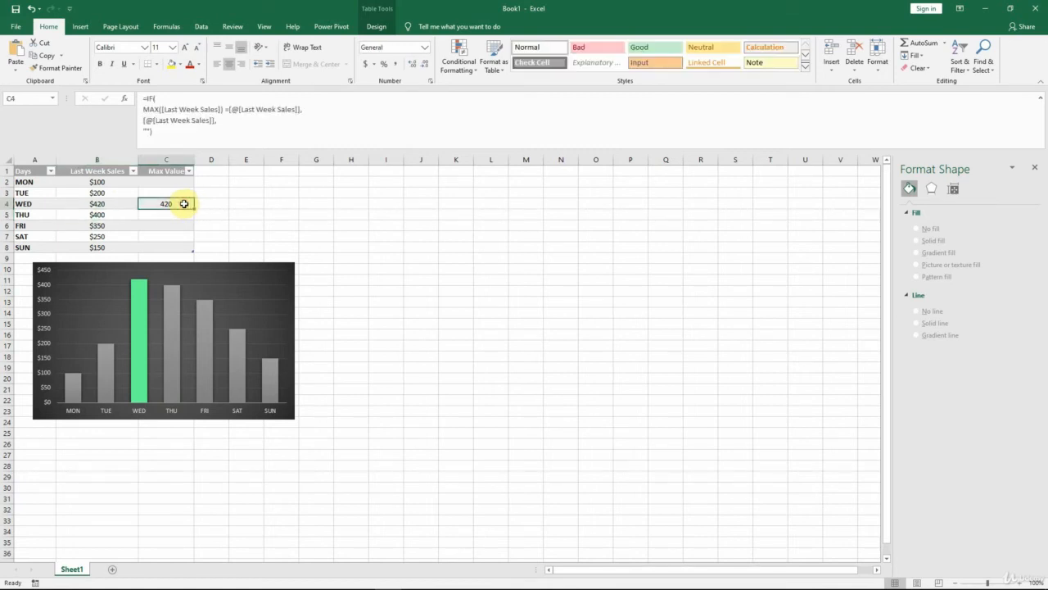
{"action": "left_click", "coordinate": [181, 98]}
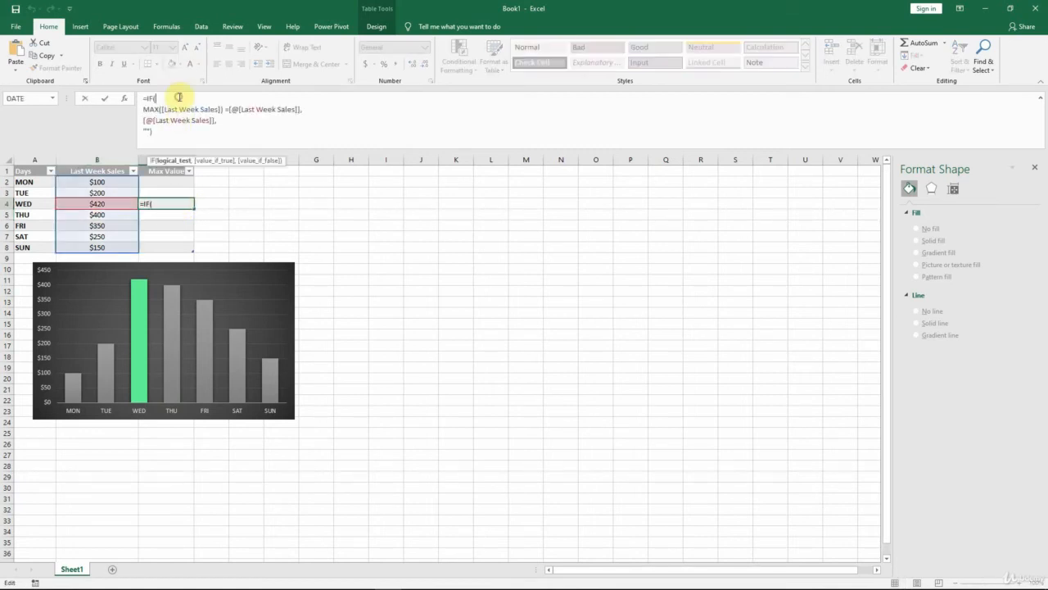
{"action": "key", "text": "Delete"}
{"action": "key", "text": "End"}
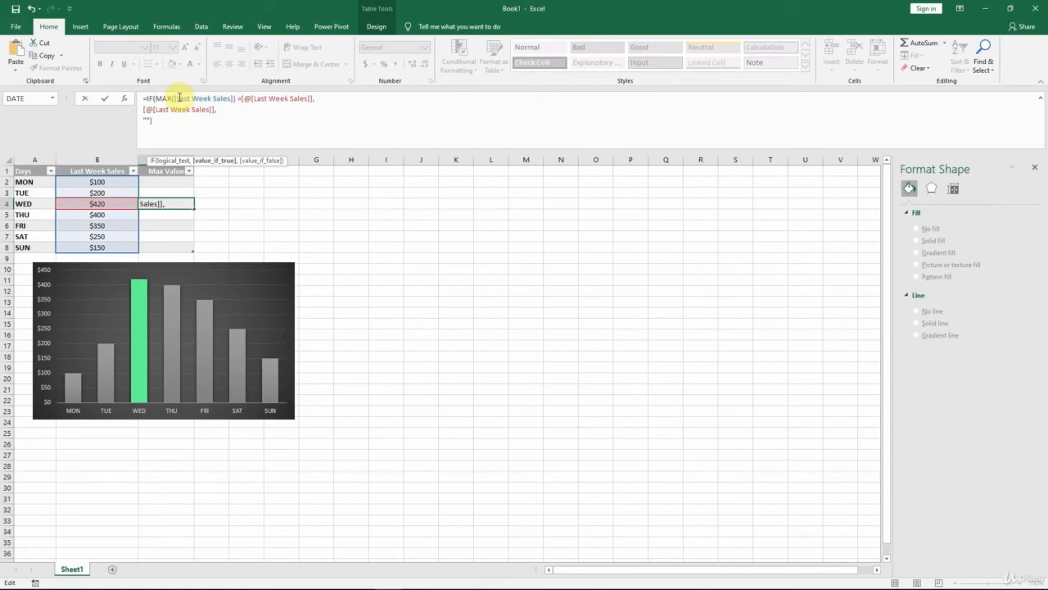
{"action": "key", "text": "Delete"}
{"action": "key", "text": "End"}
{"action": "key", "text": "Delete"}
{"action": "key", "text": "End"}
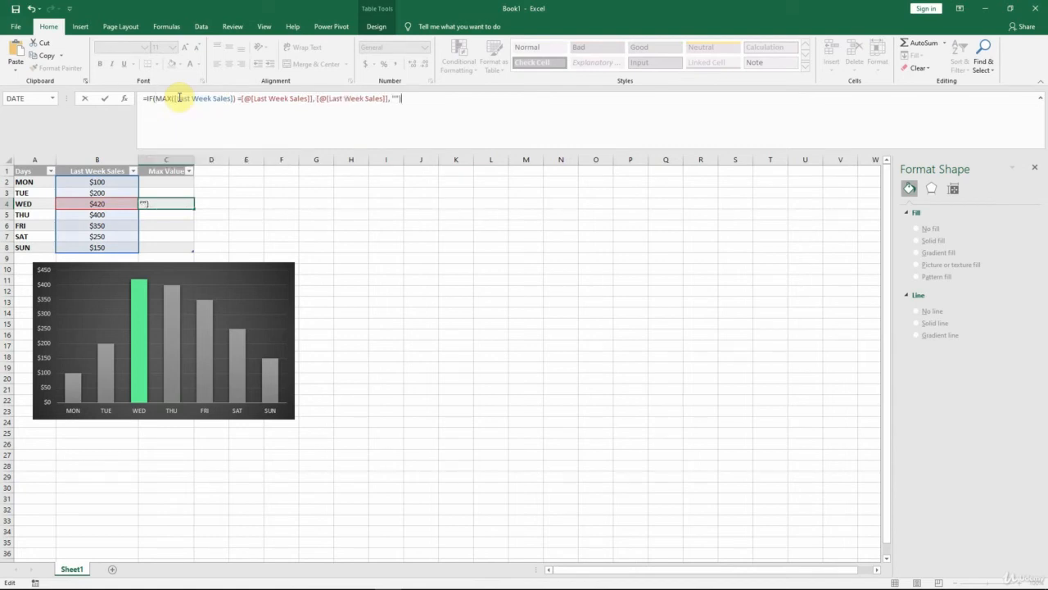
{"action": "key", "text": "Return"}
- Go back to cell C2 and shrink the formula bar to one line
{"action": "key", "text": "Up"}
{"action": "key", "text": "Up"}
{"action": "key", "text": "Up"}
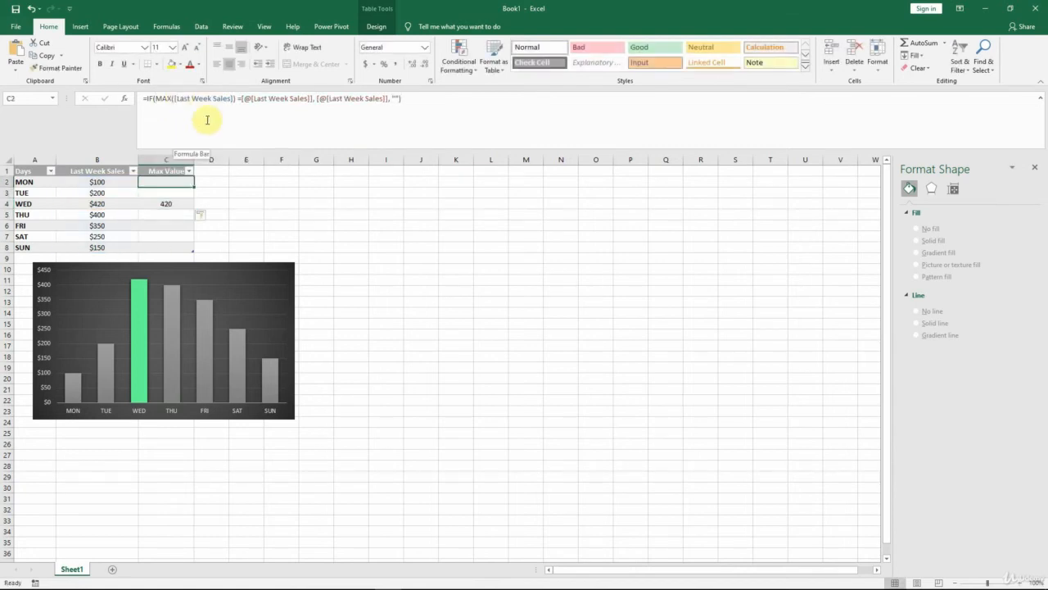
{"action": "left_click_drag", "start_coordinate": [447, 150], "coordinate": [447, 108]}
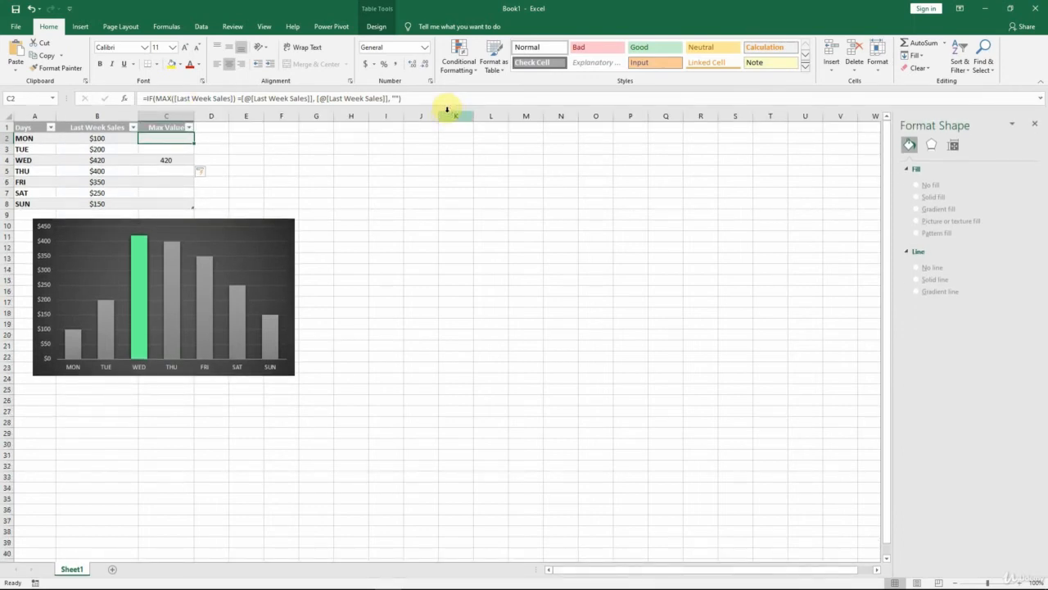
- Set Thursday's sales in B5 to 420 and Wednesday's sales in B4 to 350
{"action": "left_click", "coordinate": [104, 171]}
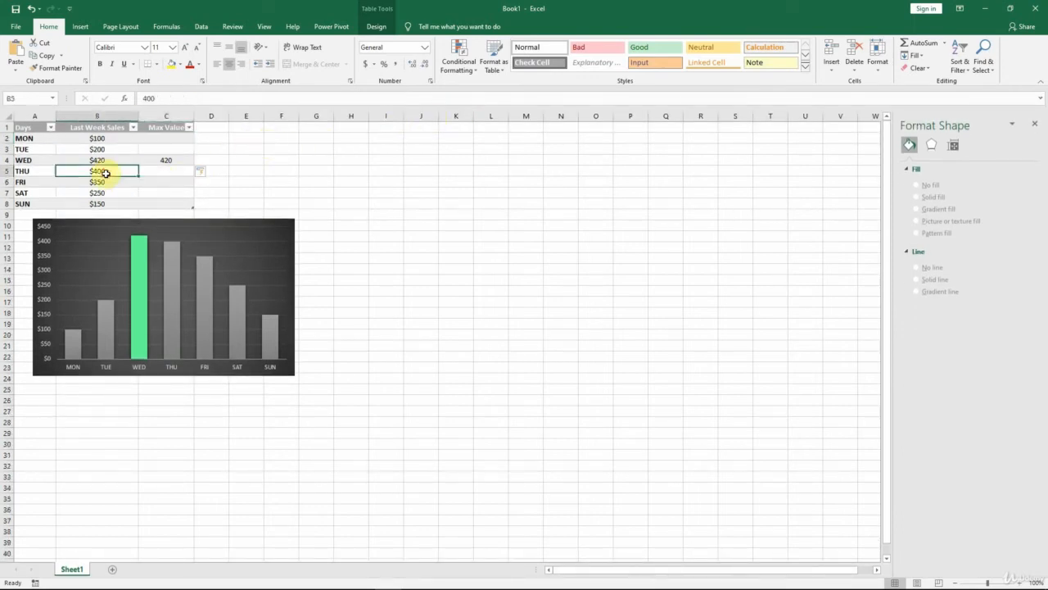
{"action": "type", "text": "420"}
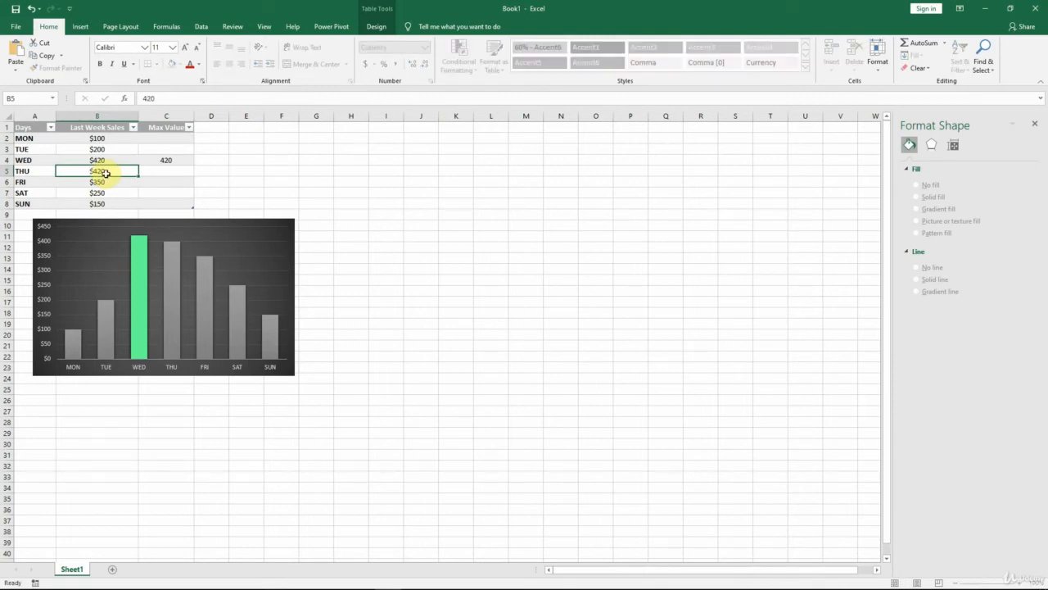
{"action": "key", "text": "Return"}
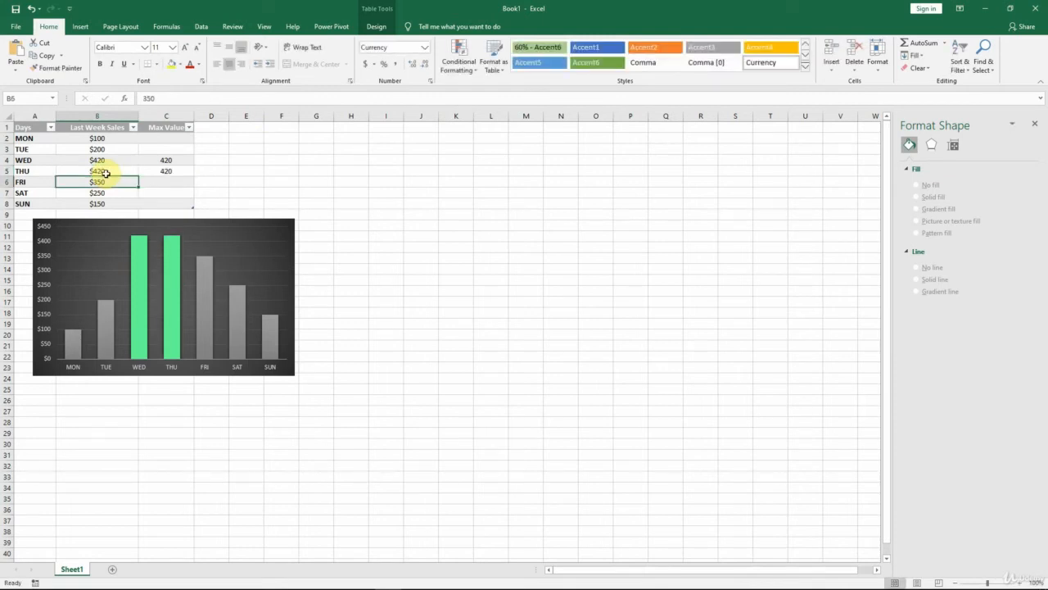
{"action": "left_click", "coordinate": [107, 161]}
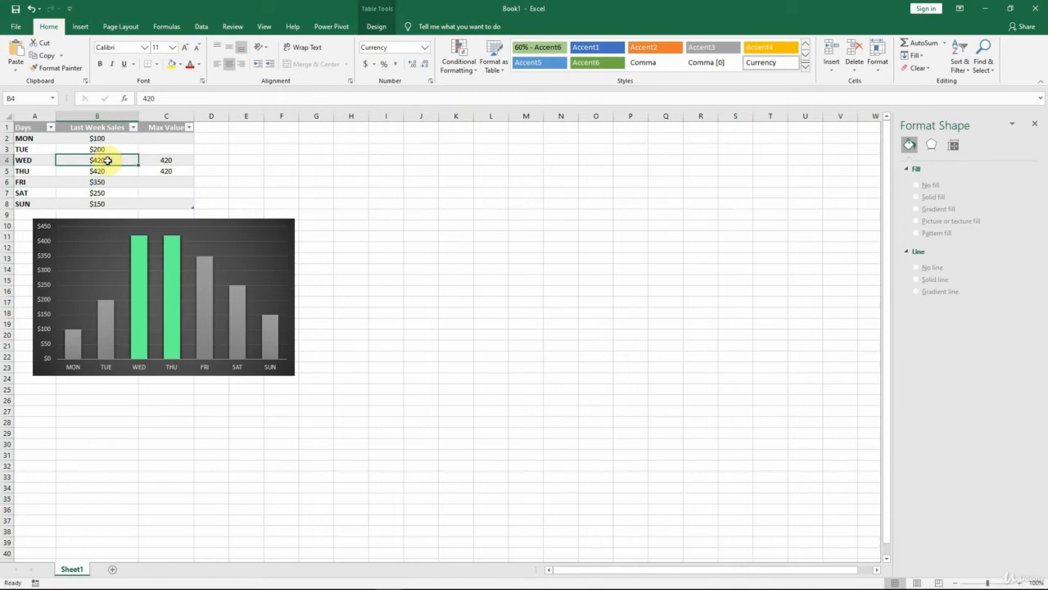
{"action": "type", "text": "350"}
{"action": "key", "text": "Return"}
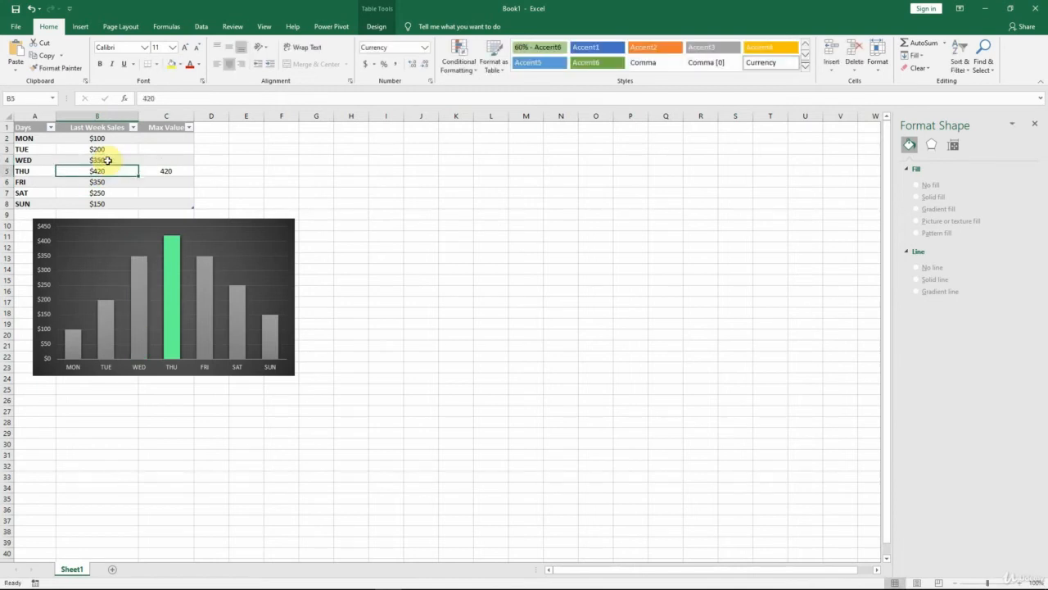
- Evaluate the MAX([Last Week Sales]) part and the compared [@[Last Week Sales]] reference inside C5's formula
{"action": "left_click", "coordinate": [180, 167]}
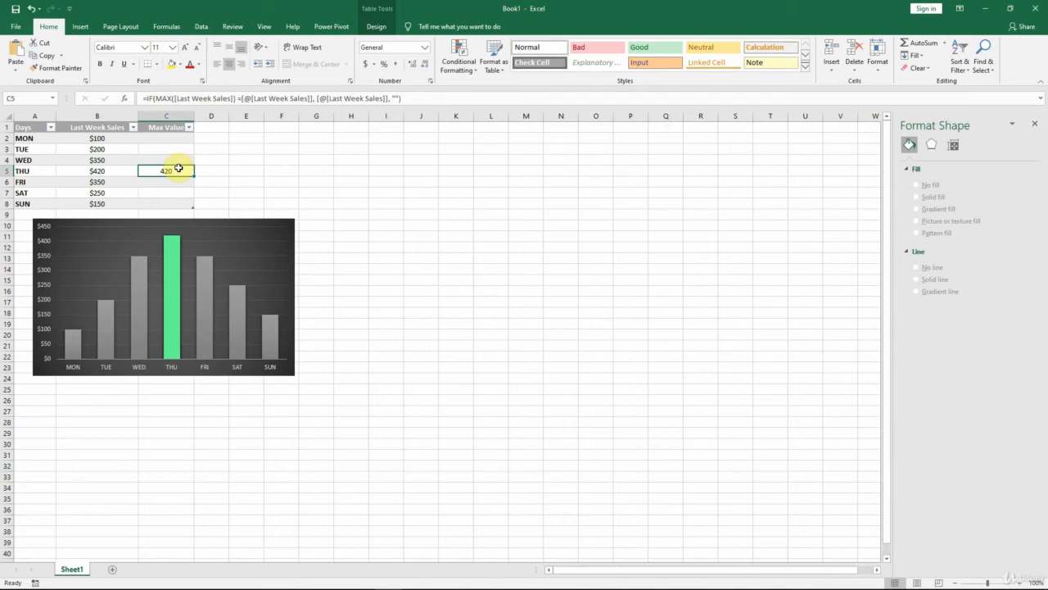
{"action": "left_click", "coordinate": [156, 98]}
{"action": "left_click_drag", "start_coordinate": [155, 97], "coordinate": [237, 98]}
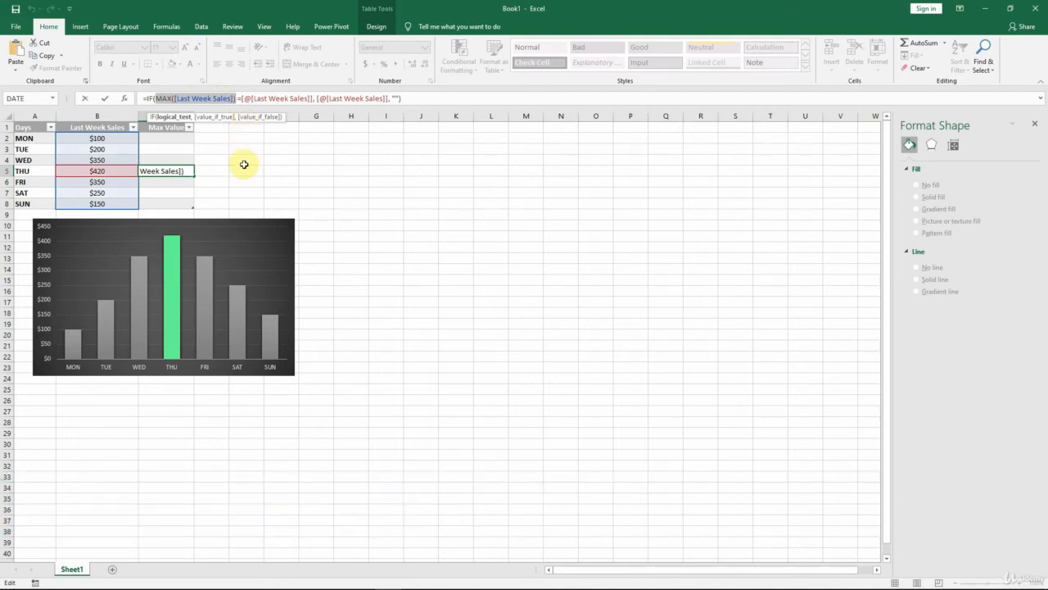
{"action": "key", "text": "F9"}
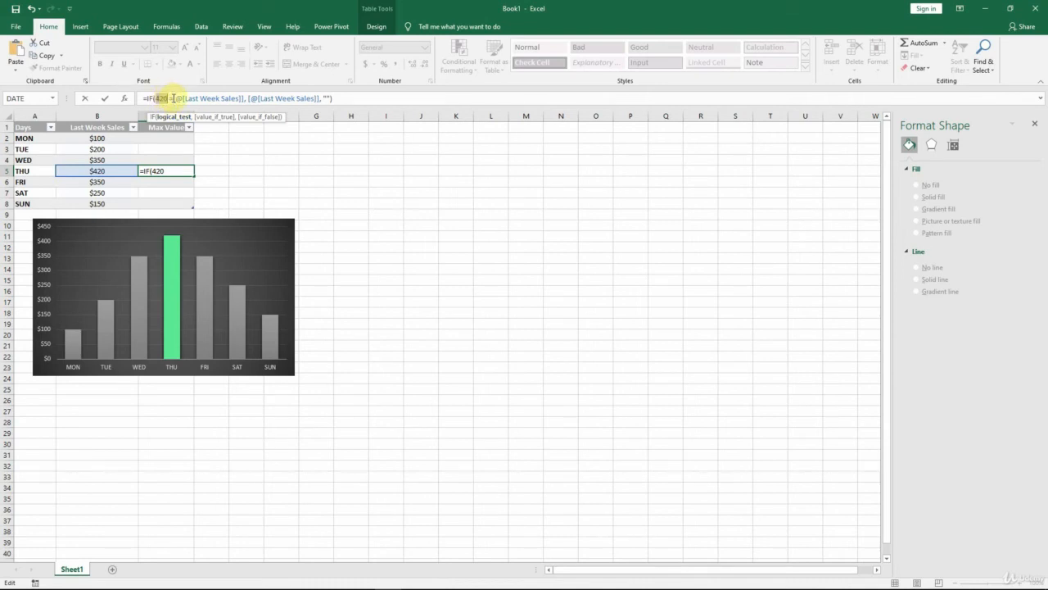
{"action": "left_click_drag", "start_coordinate": [172, 98], "coordinate": [244, 99]}
{"action": "key", "text": "F9"}
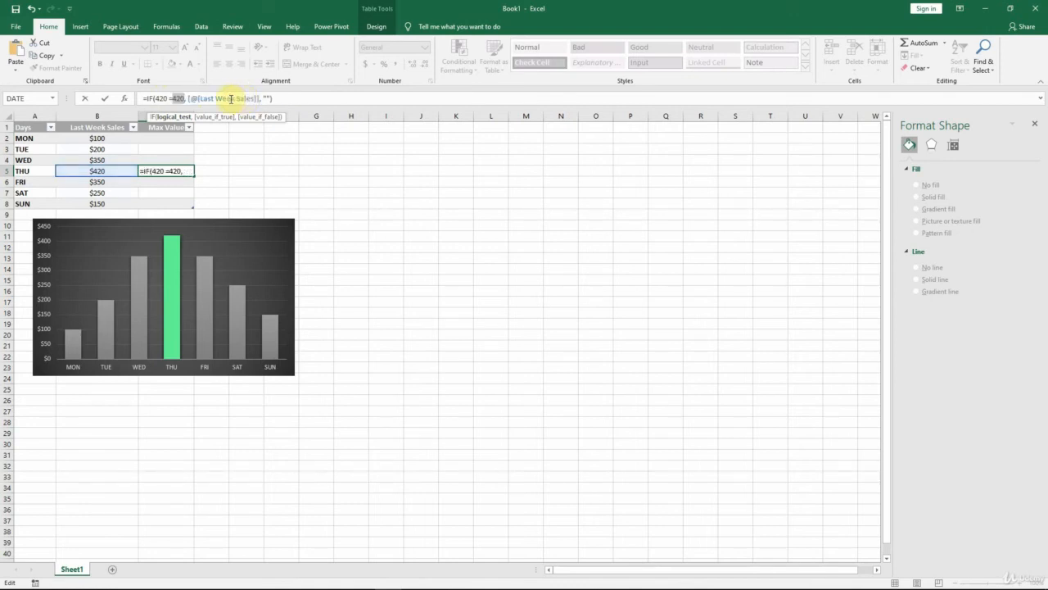
- Evaluate the whole logical test in C5's formula and cancel the edit to keep the original formula
{"action": "left_click_drag", "start_coordinate": [154, 97], "coordinate": [201, 98]}
{"action": "key", "text": "F9"}
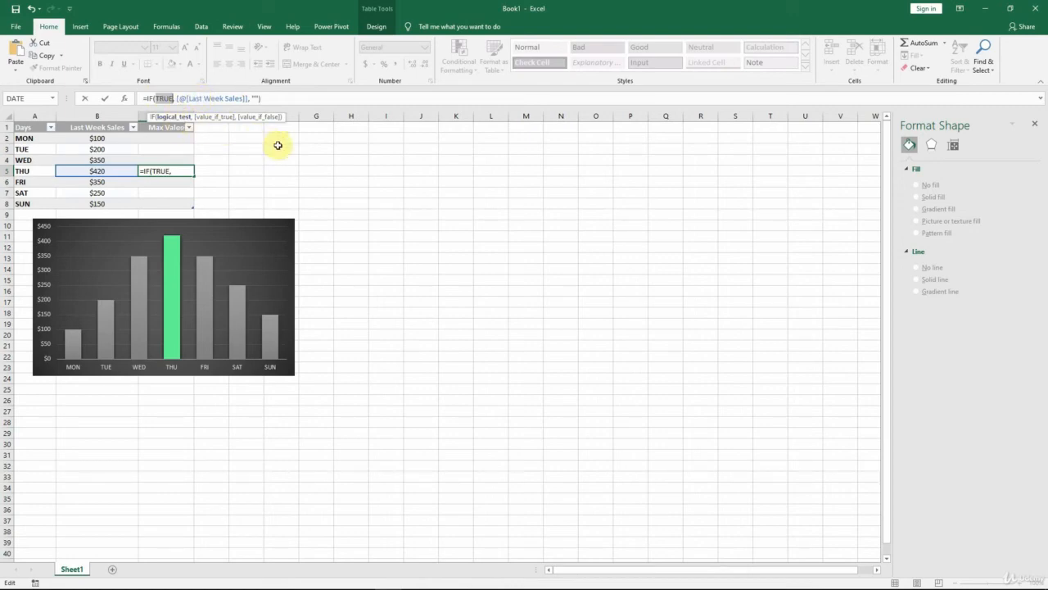
{"action": "key", "text": "Escape"}
{"action": "key", "text": "ctrl+z"}
{"action": "key", "text": "Escape"}
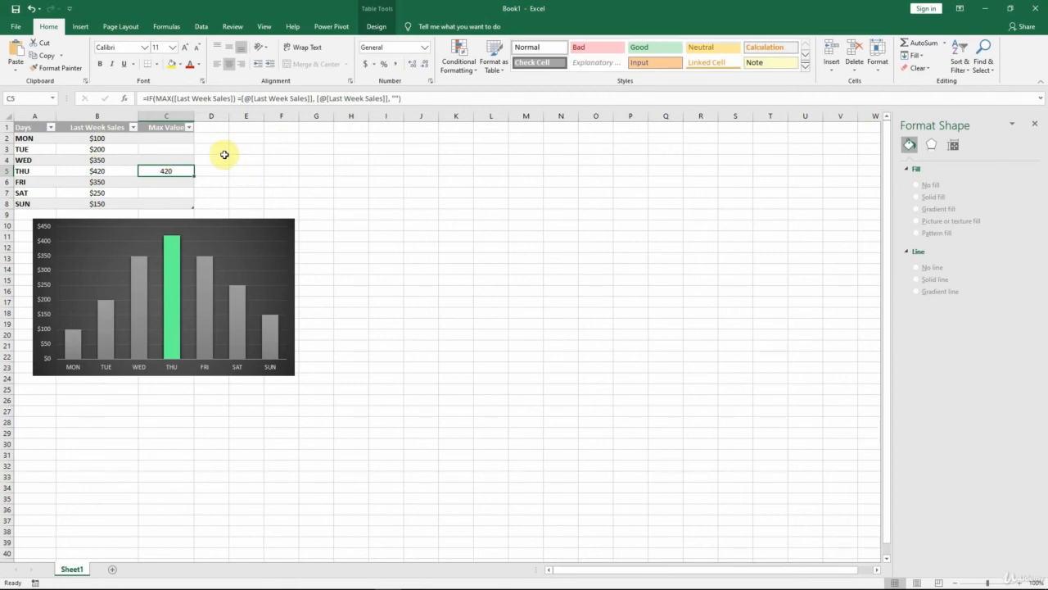
- Replace Monday's sales in B2 with the formula =RANDBETWEEN(100, 500)
{"action": "left_click", "coordinate": [95, 139]}
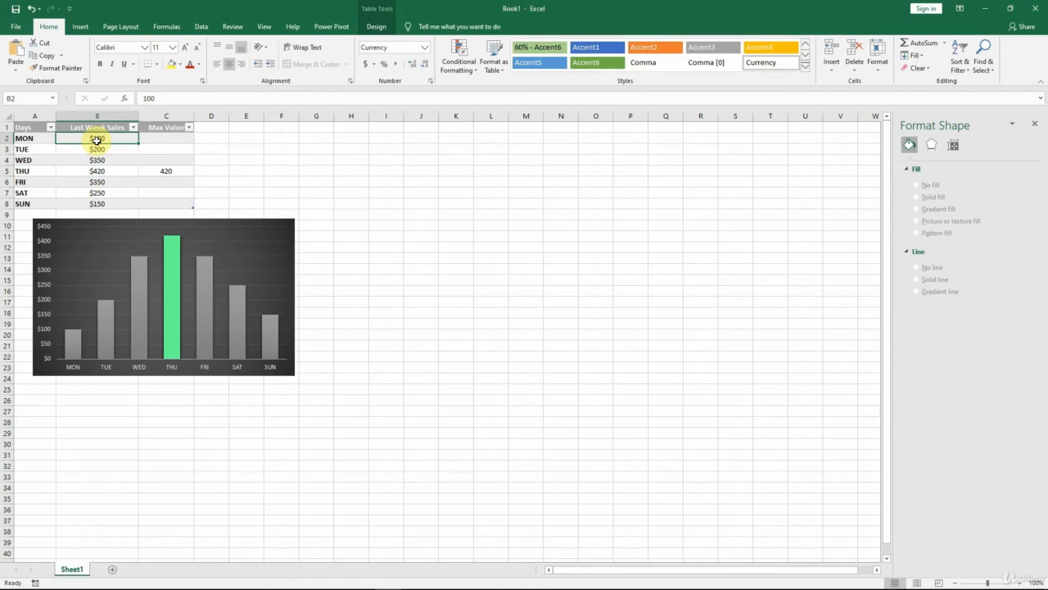
{"action": "double_click", "coordinate": [165, 97]}
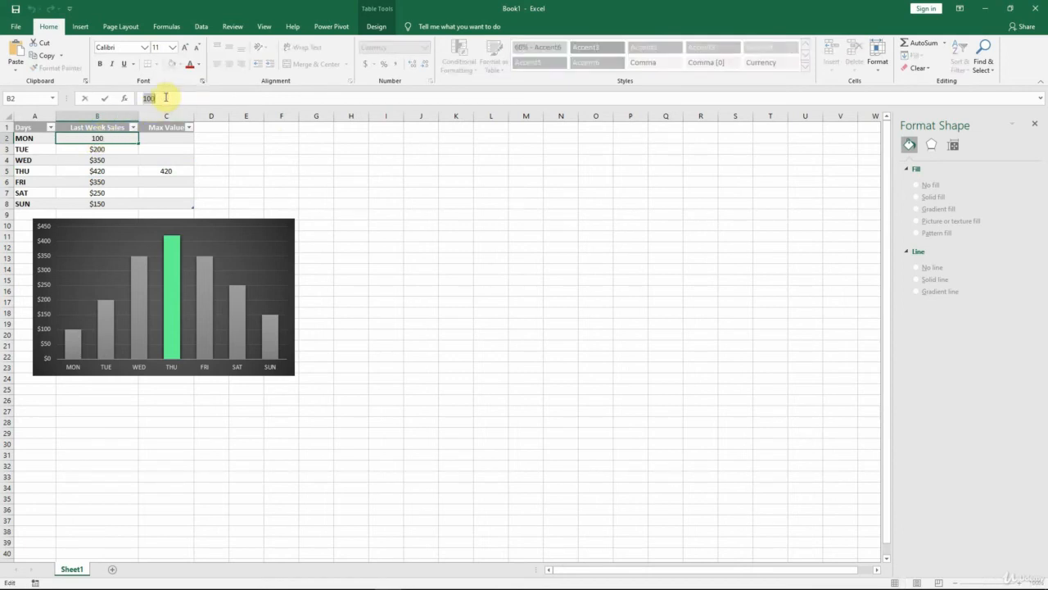
{"action": "type", "text": "="}
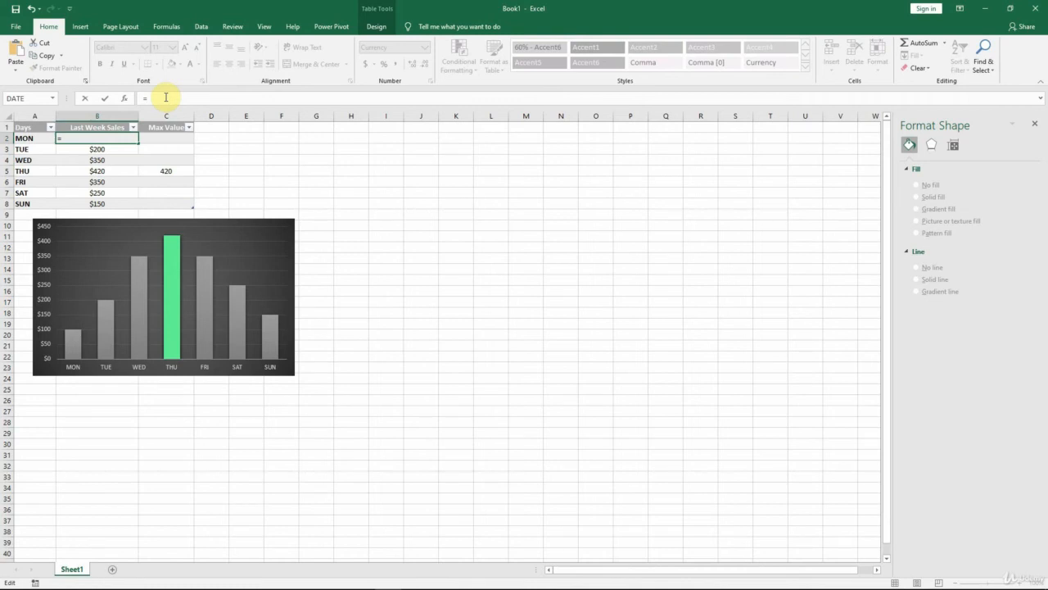
{"action": "type", "text": "R"}
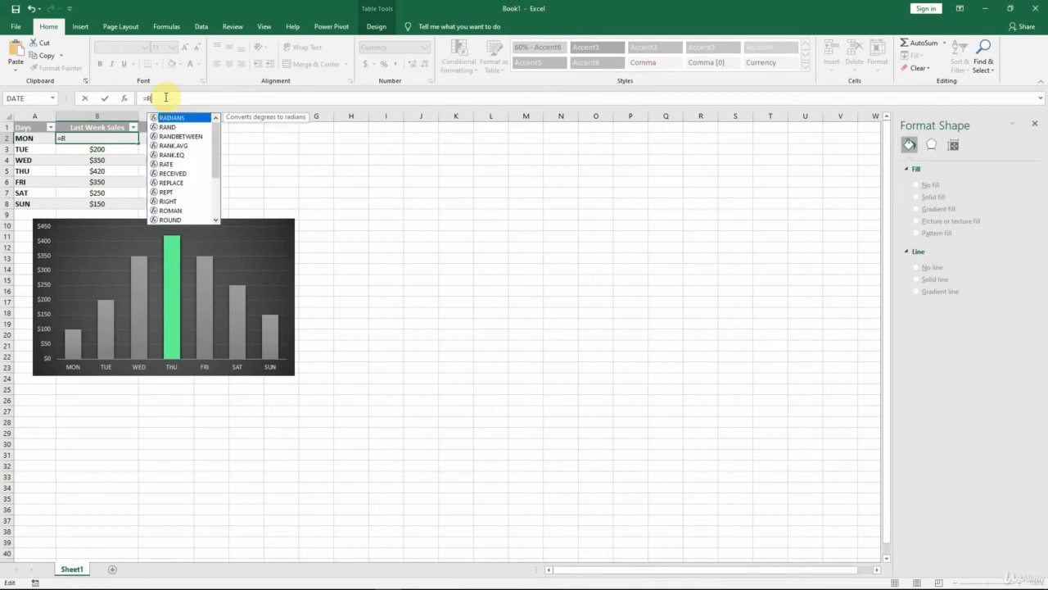
{"action": "type", "text": "ANDB"}
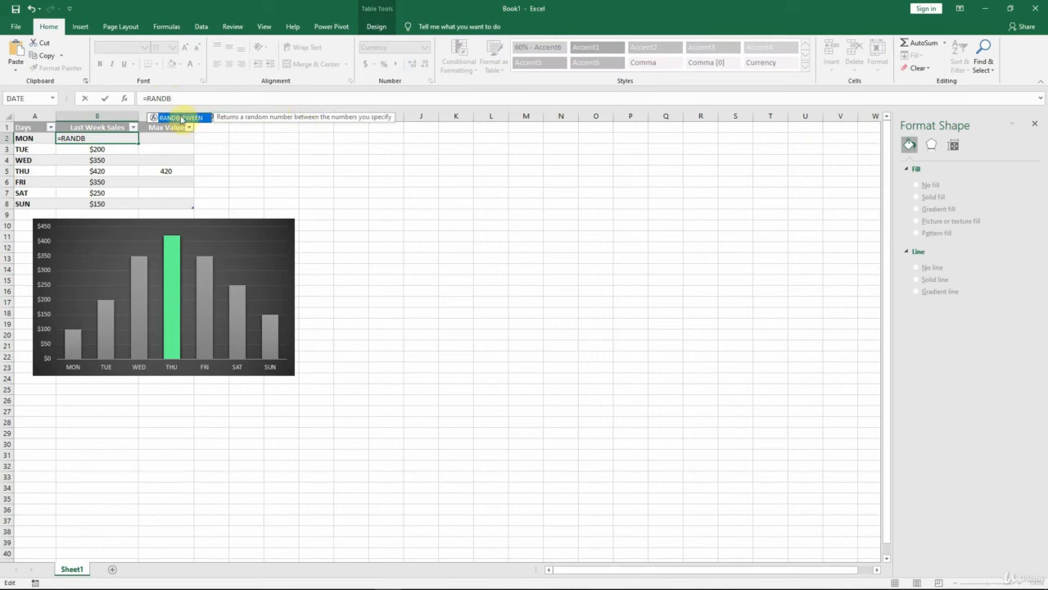
{"action": "key", "text": "Tab"}
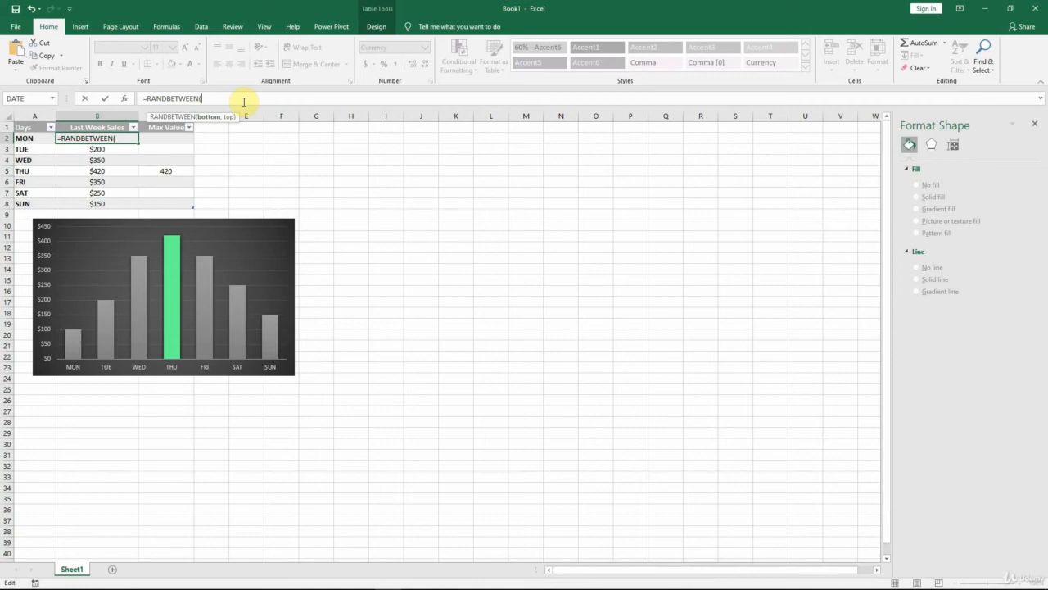
{"action": "type", "text": "100, 500"}
{"action": "key", "text": "Tab"}
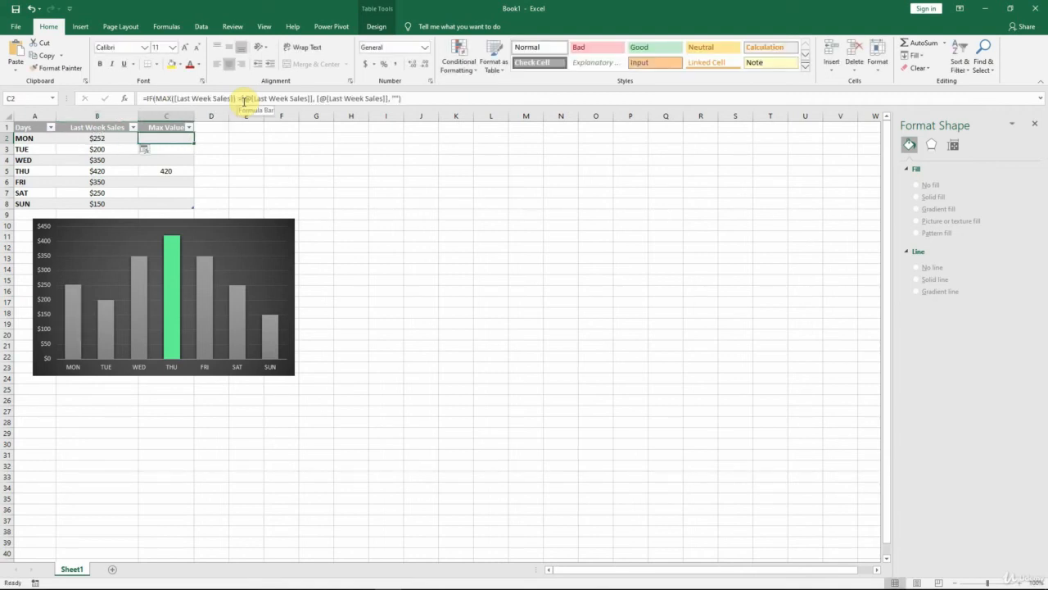
- Copy the full RANDBETWEEN formula text from Monday's sales cell B2 and leave the cell as it is
{"action": "left_click", "coordinate": [104, 138]}
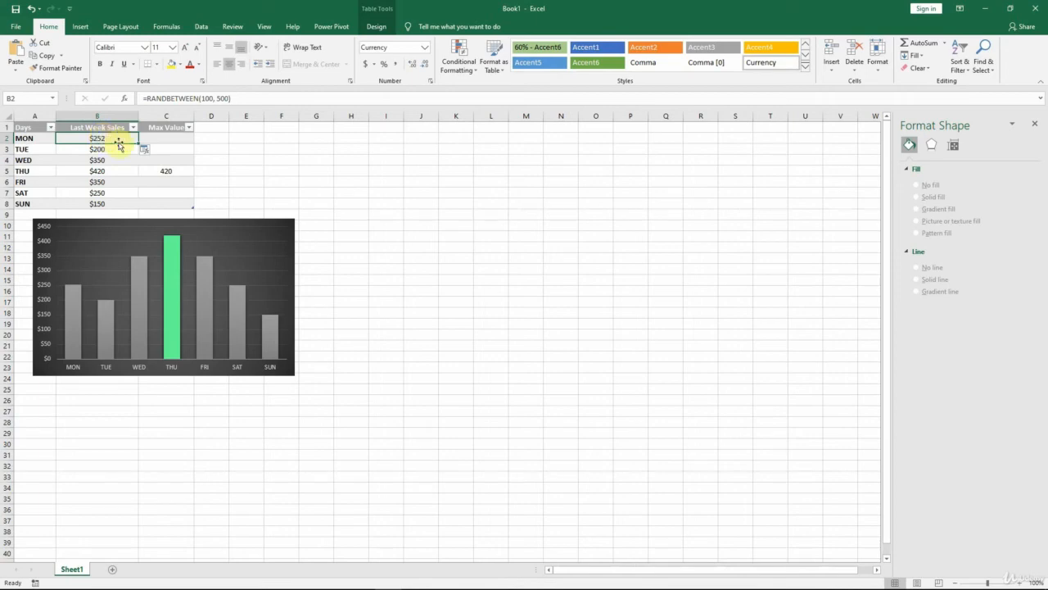
{"action": "left_click", "coordinate": [120, 152]}
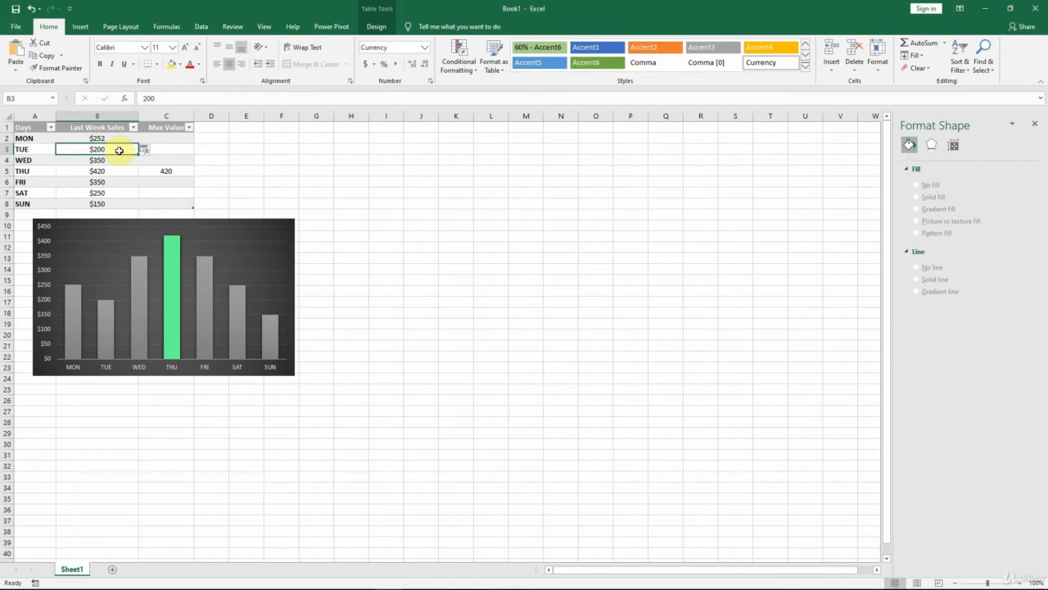
{"action": "left_click", "coordinate": [110, 137]}
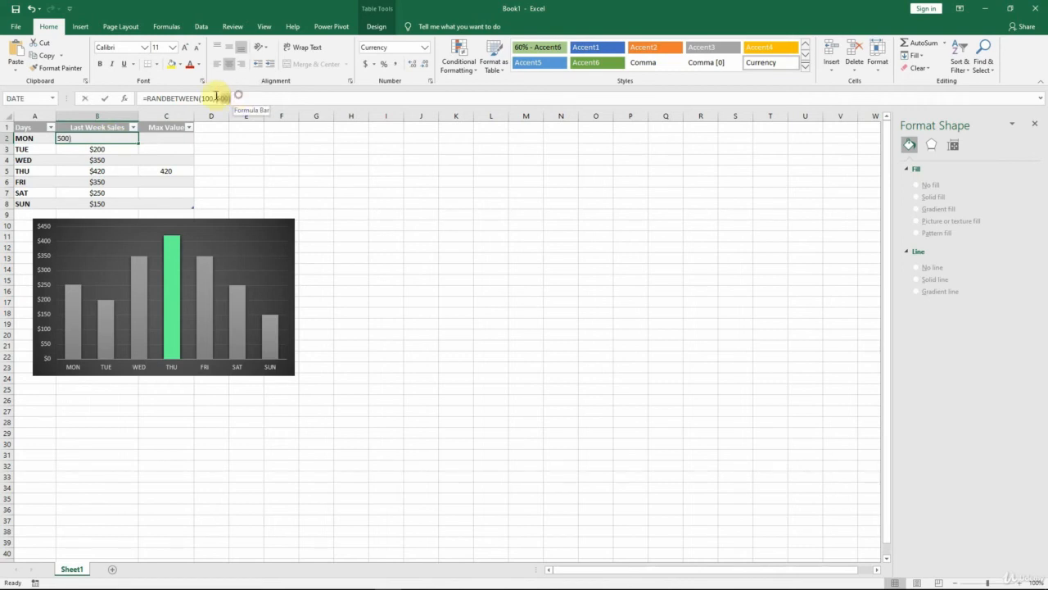
{"action": "left_click_drag", "start_coordinate": [232, 98], "coordinate": [136, 99]}
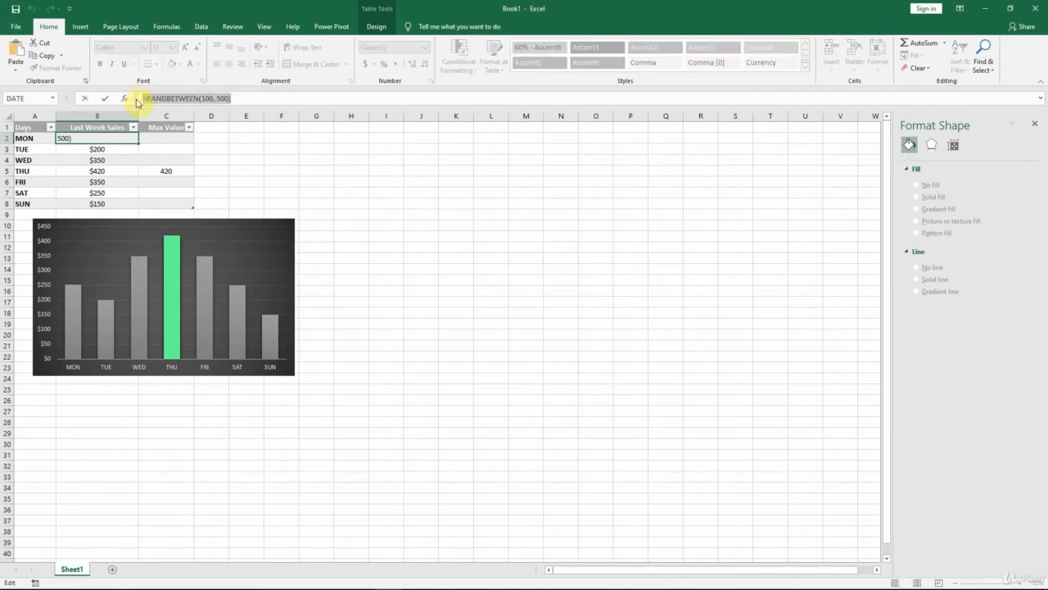
{"action": "right_click", "coordinate": [170, 99]}
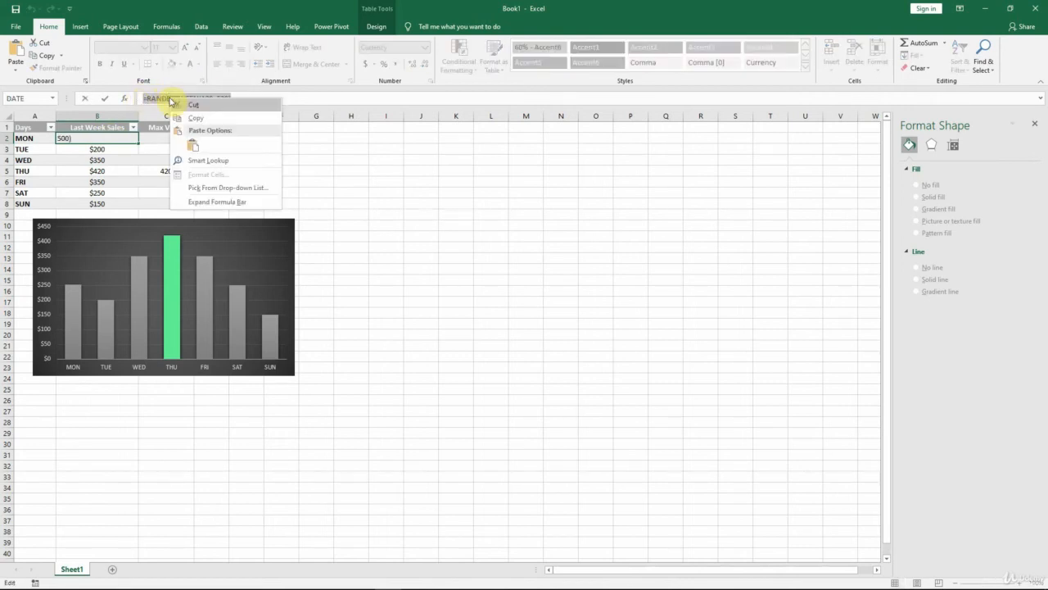
{"action": "left_click", "coordinate": [200, 121]}
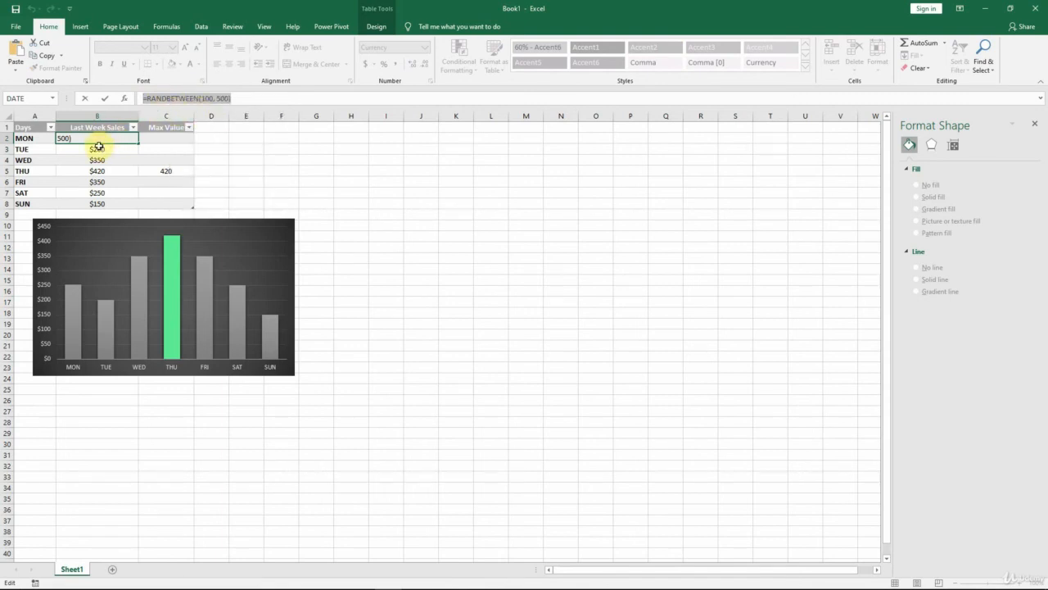
{"action": "key", "text": "Return"}
- Clear the sales values in B2:B8 and paste the copied =RANDBETWEEN(100, 500) formula into B2 to fill the table column
{"action": "left_click_drag", "start_coordinate": [97, 138], "coordinate": [100, 203]}
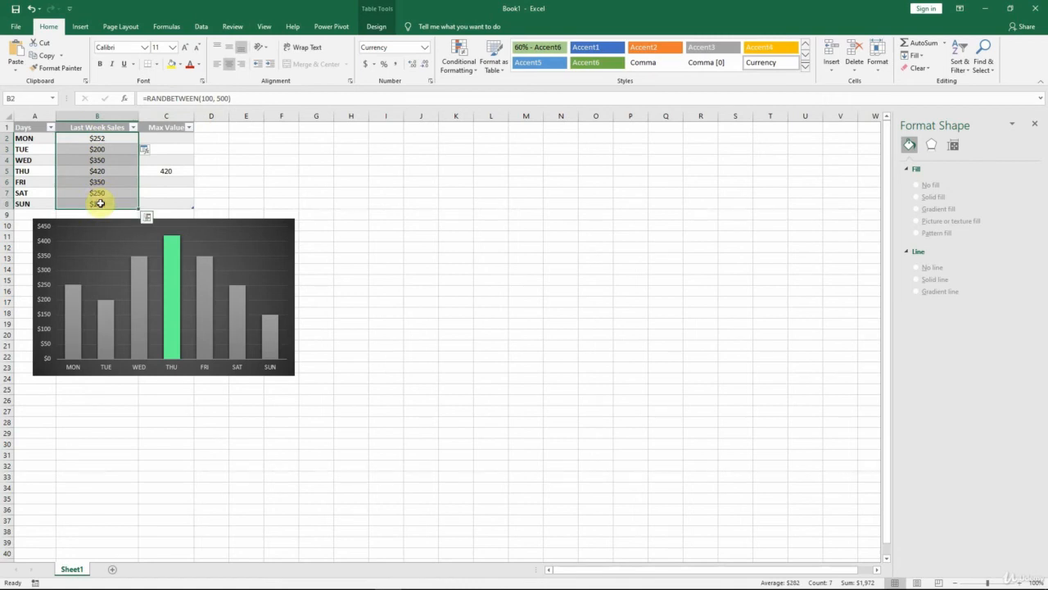
{"action": "key", "text": "Delete"}
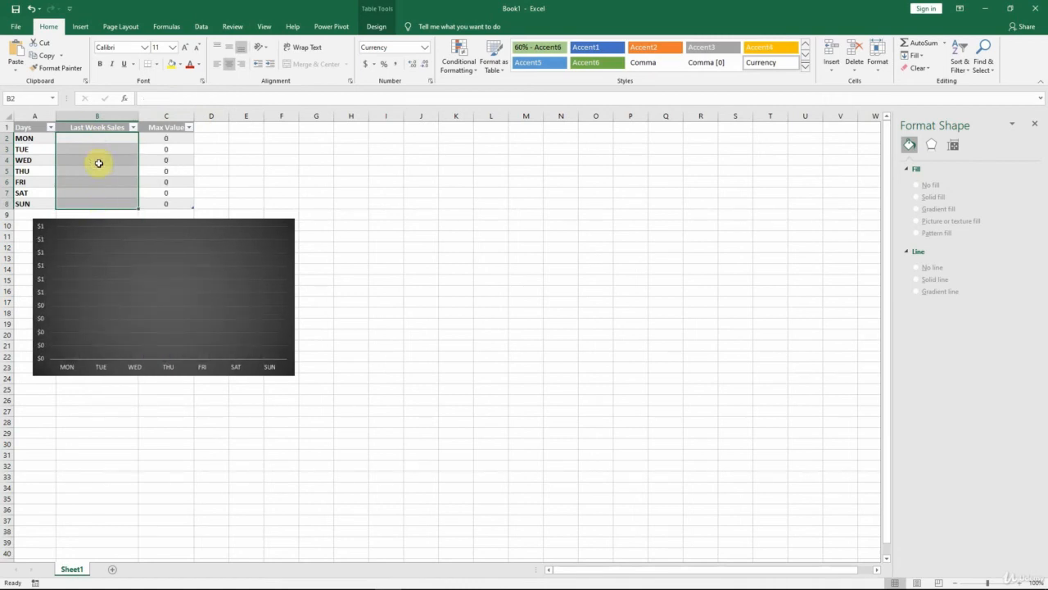
{"action": "left_click", "coordinate": [100, 138]}
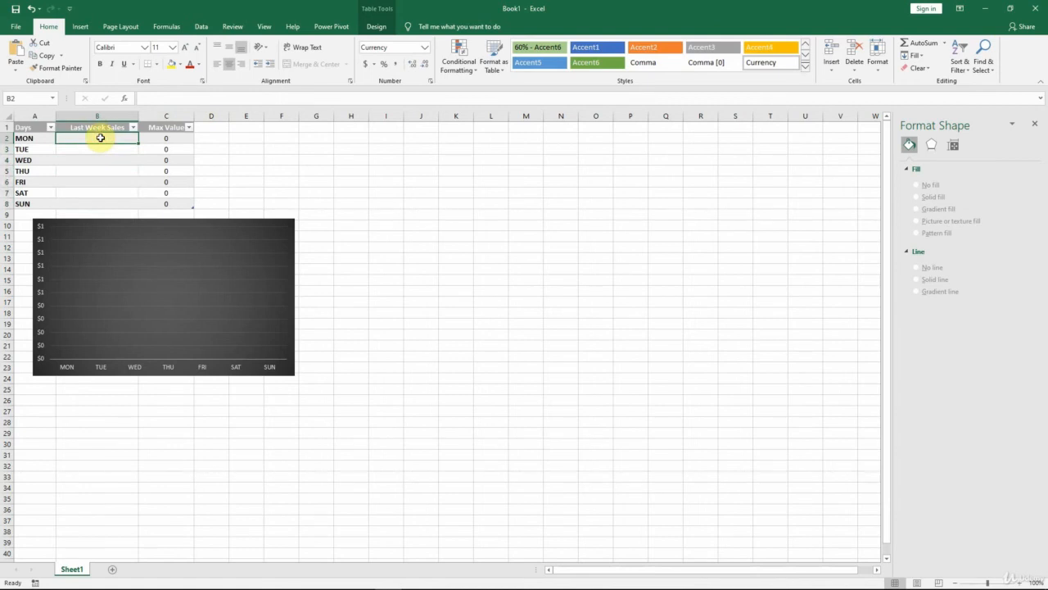
{"action": "left_click", "coordinate": [151, 96]}
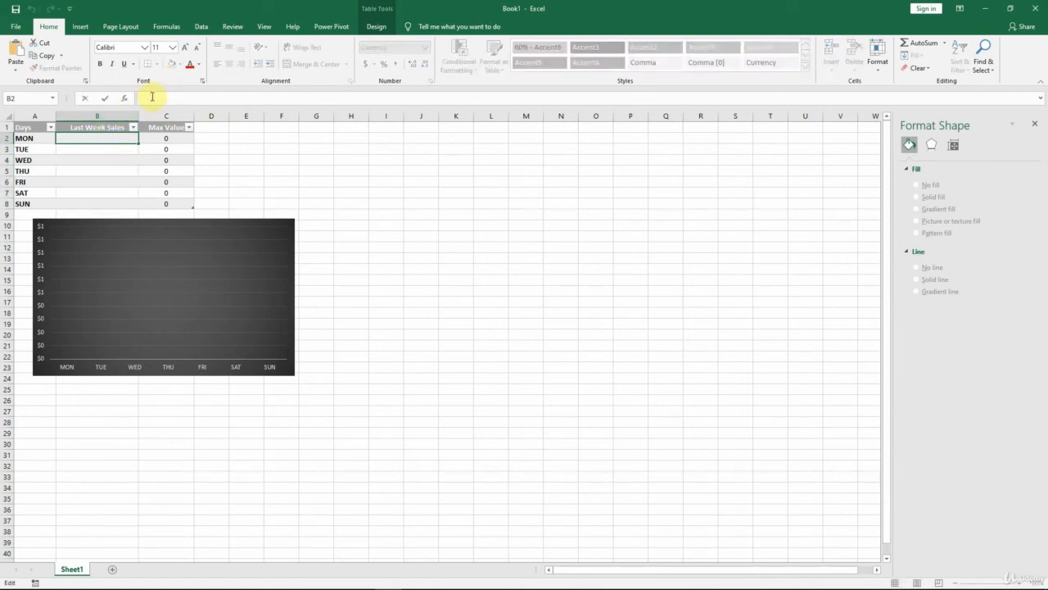
{"action": "right_click", "coordinate": [151, 96]}
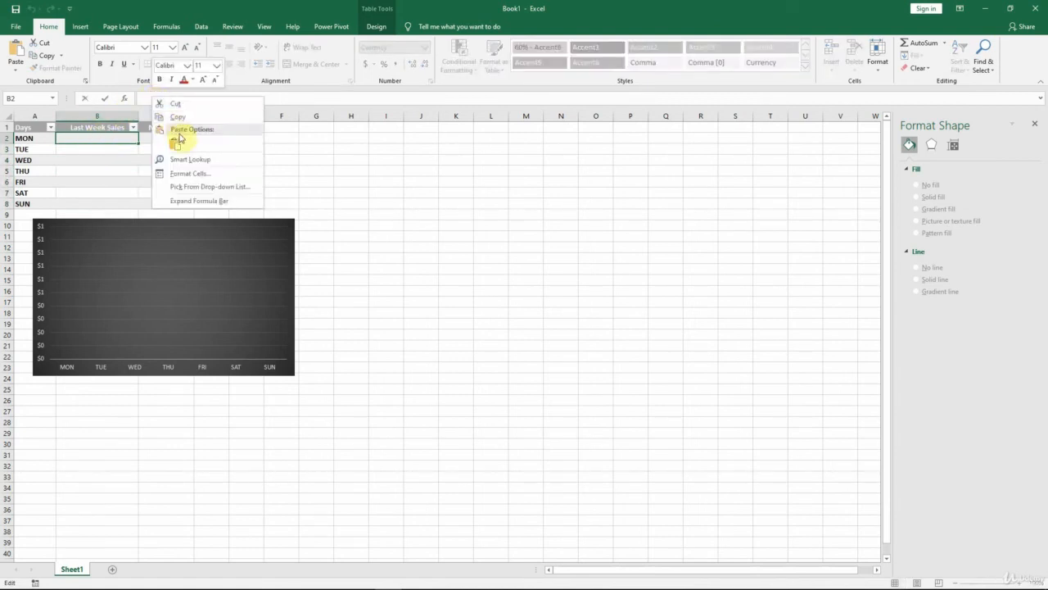
{"action": "left_click", "coordinate": [177, 147]}
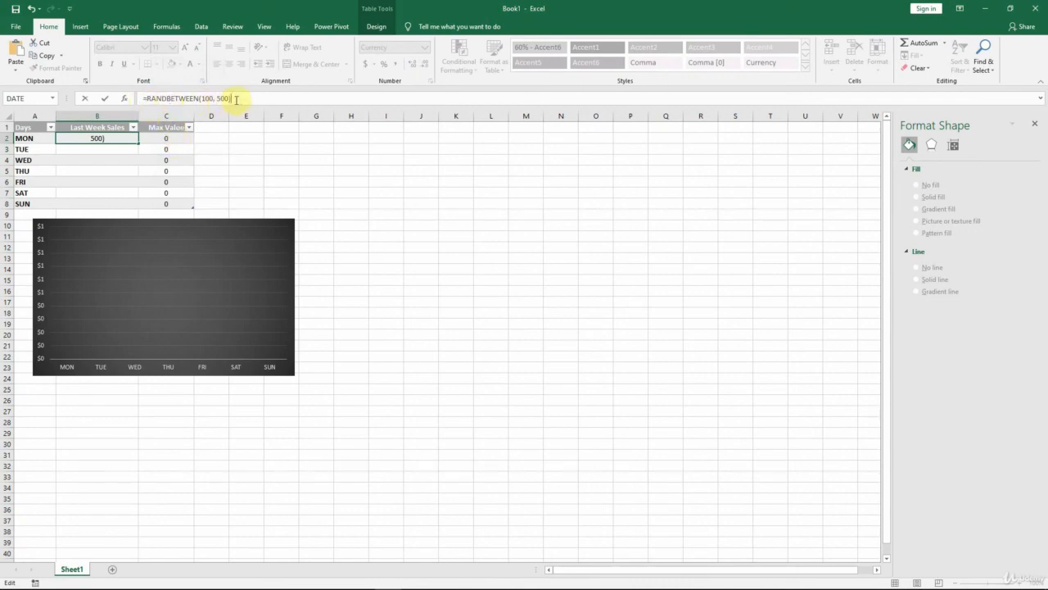
{"action": "key", "text": "Return"}
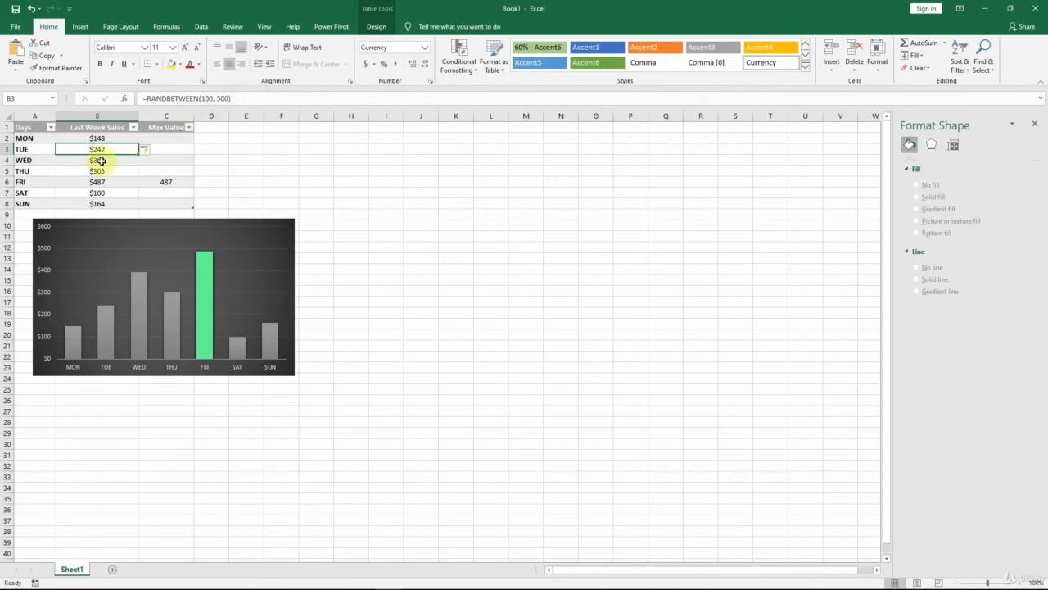
{"action": "left_click", "coordinate": [101, 161]}
{"action": "left_click", "coordinate": [101, 171]}
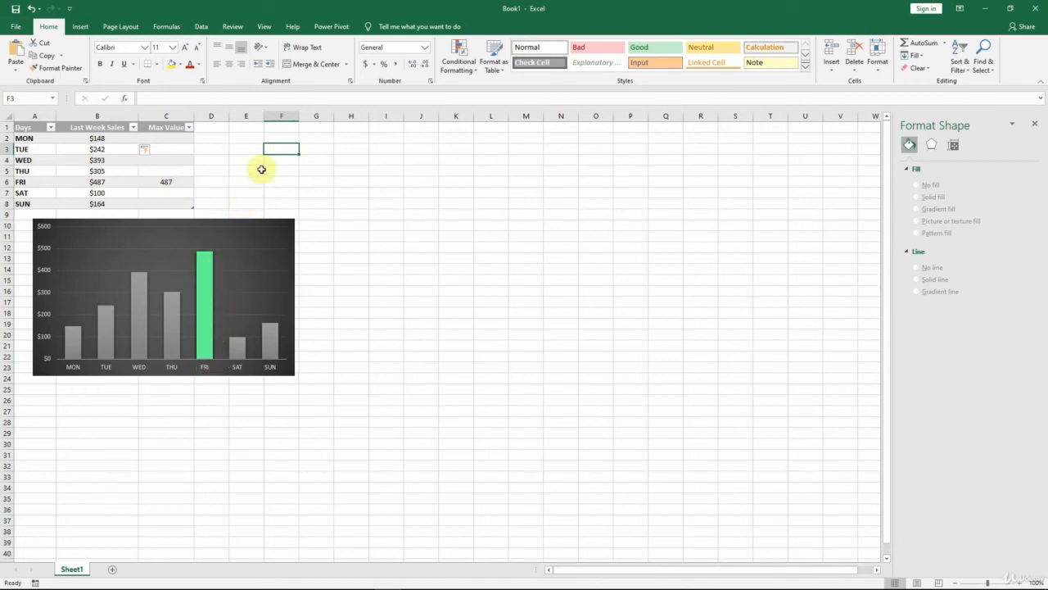
- Recalculate the sheet repeatedly to generate new random sales and test the chart's maximum-value highlight
{"action": "key", "text": "F9"}
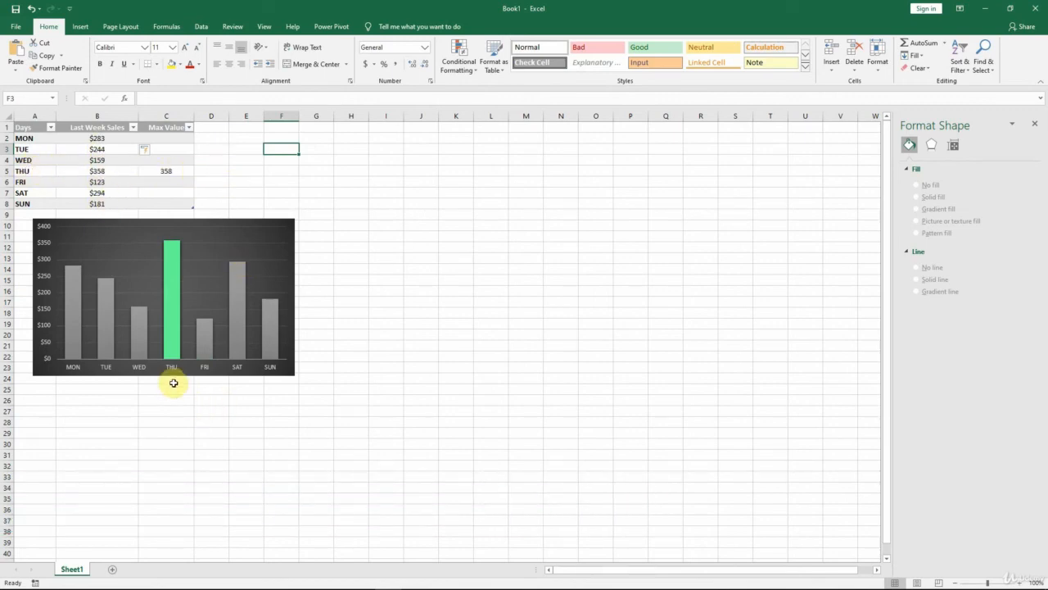
{"action": "mouse_move", "coordinate": [174, 261]}
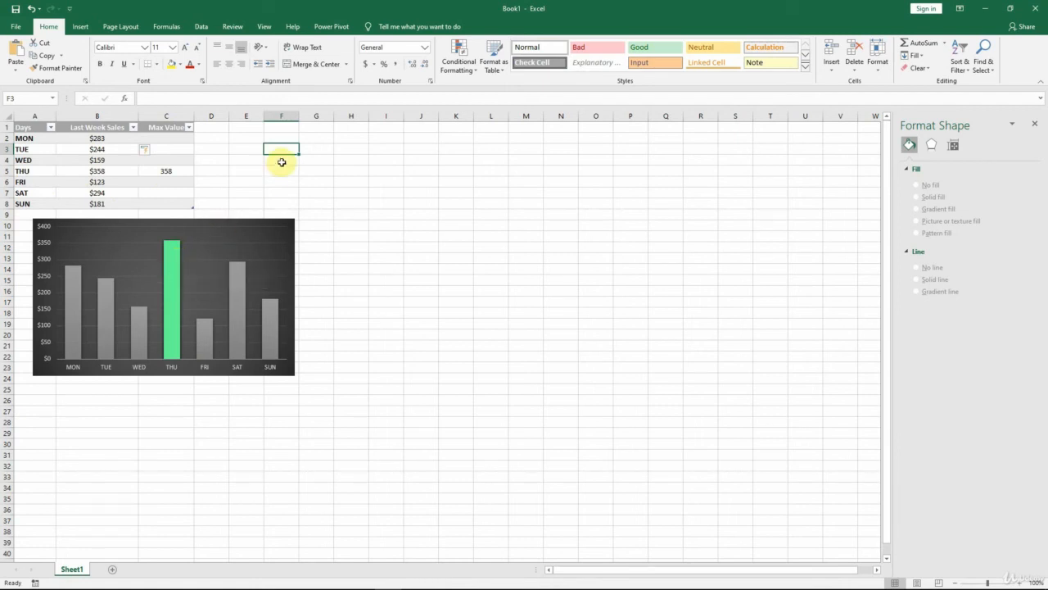
{"action": "key", "text": "F9"}
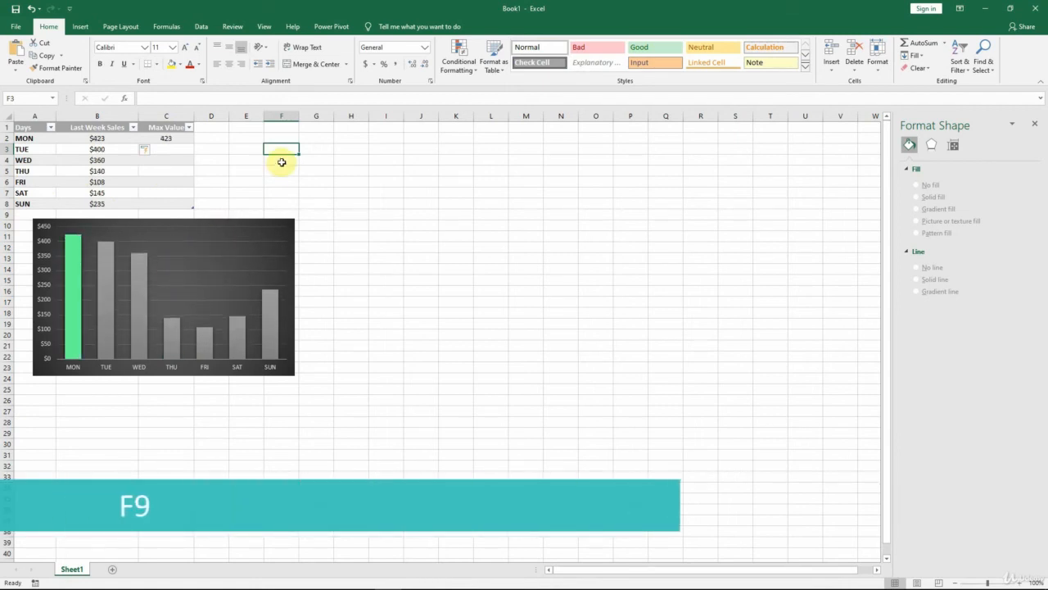
{"action": "key", "text": "F9"}
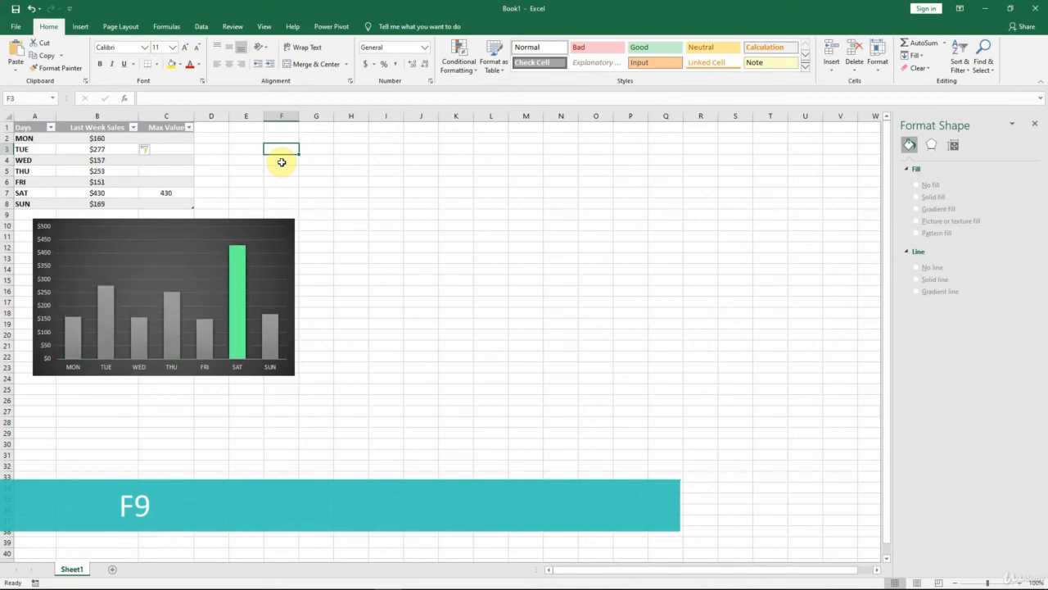
{"action": "key", "text": "F9"}
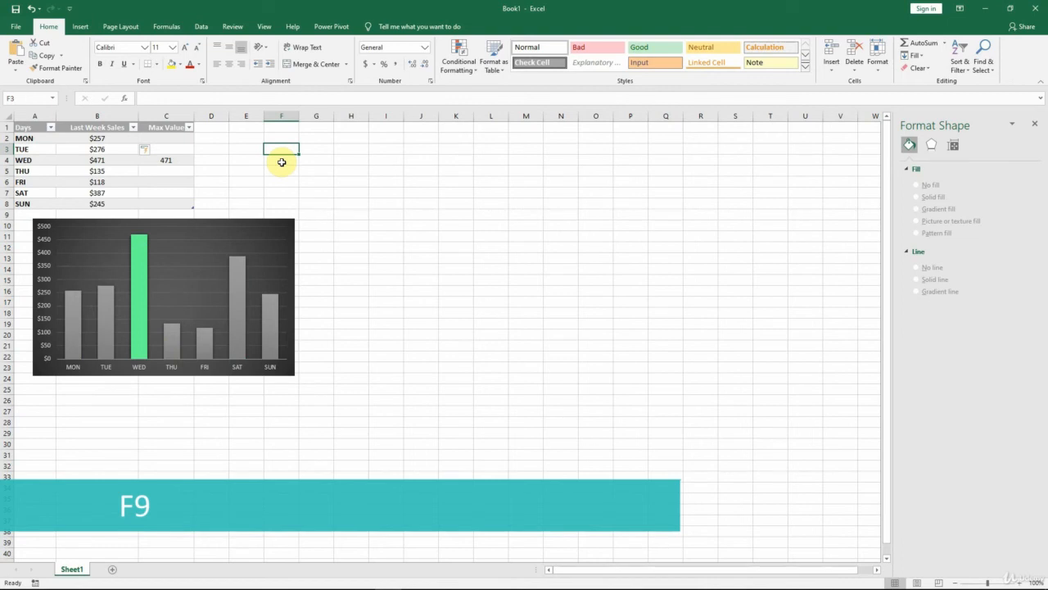
{"action": "key", "text": "F9"}
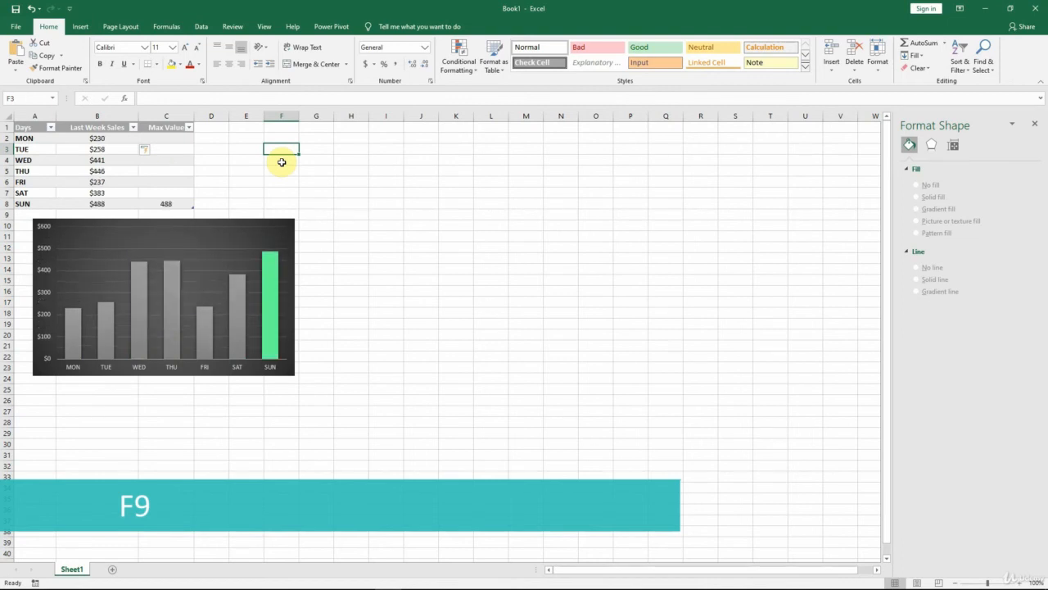
{"action": "key", "text": "F9"}
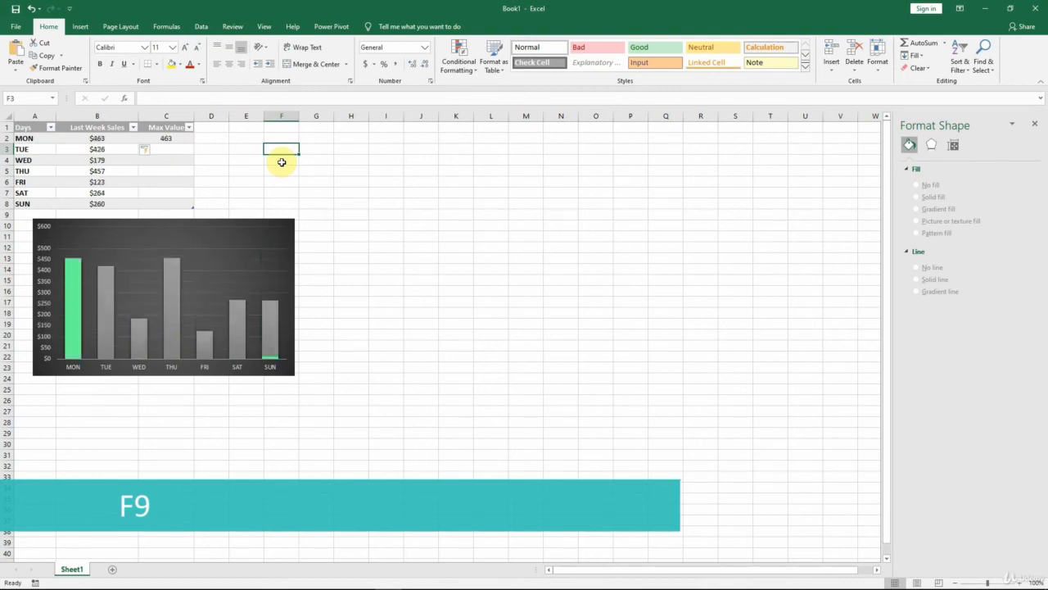
{"action": "key", "text": "F9"}
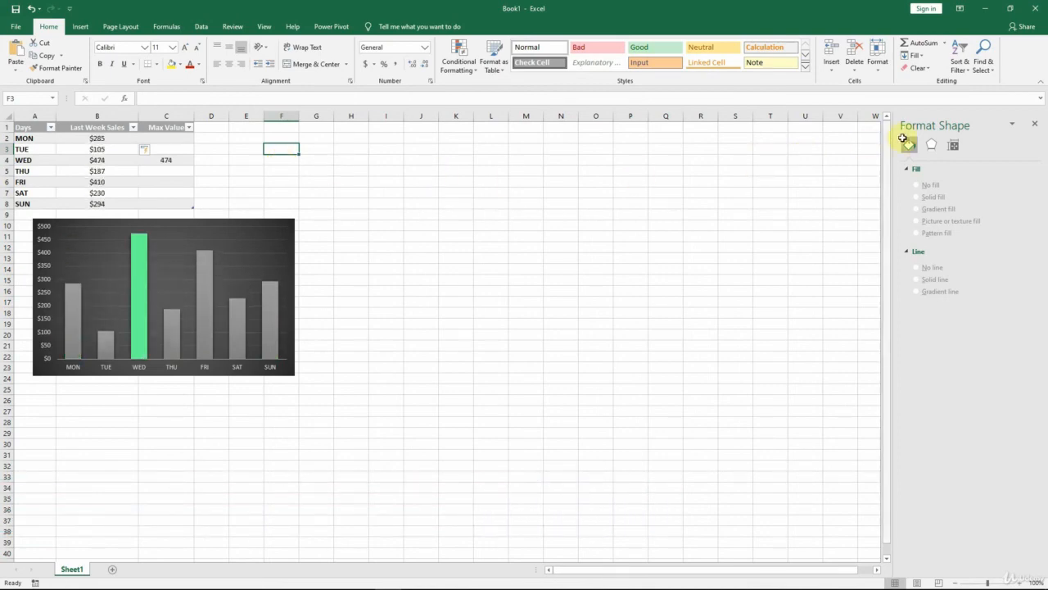
- Close the Format Shape pane and add a chart title to the sales chart
{"action": "left_click", "coordinate": [1034, 126]}
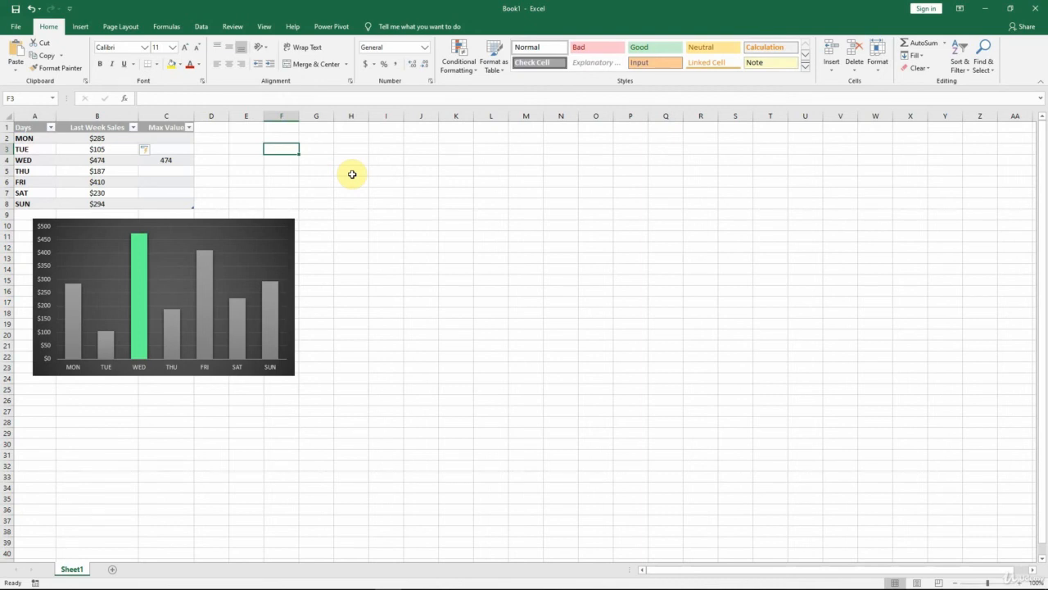
{"action": "left_click", "coordinate": [262, 221]}
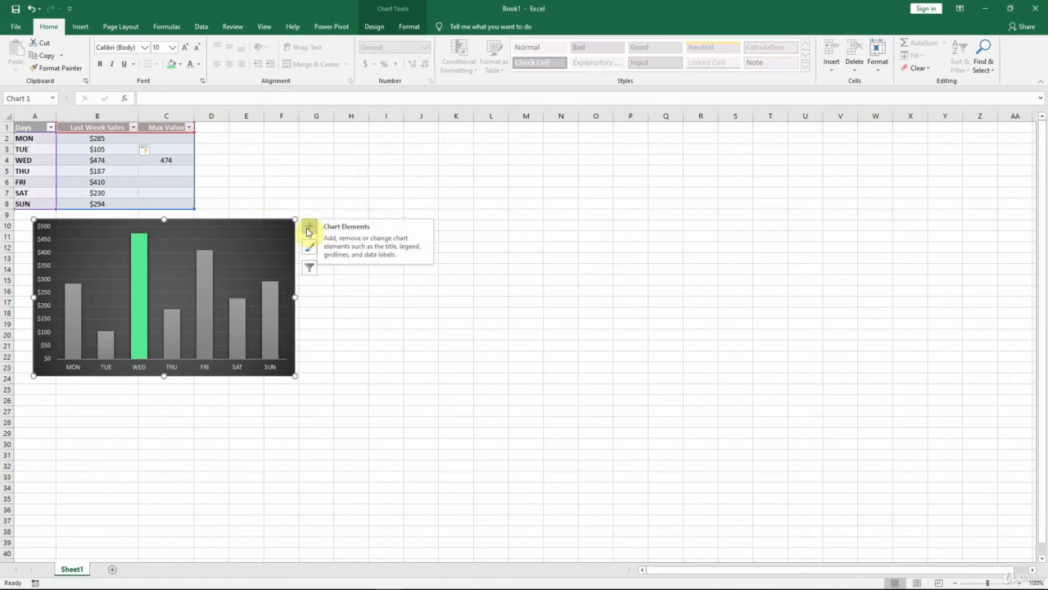
{"action": "left_click", "coordinate": [308, 230]}
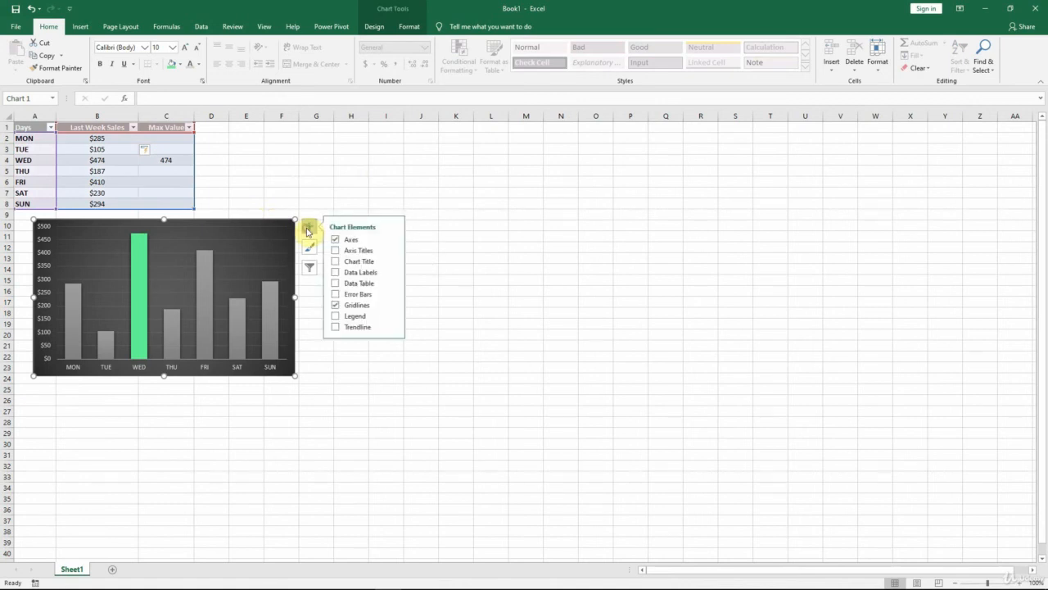
{"action": "left_click", "coordinate": [337, 261]}
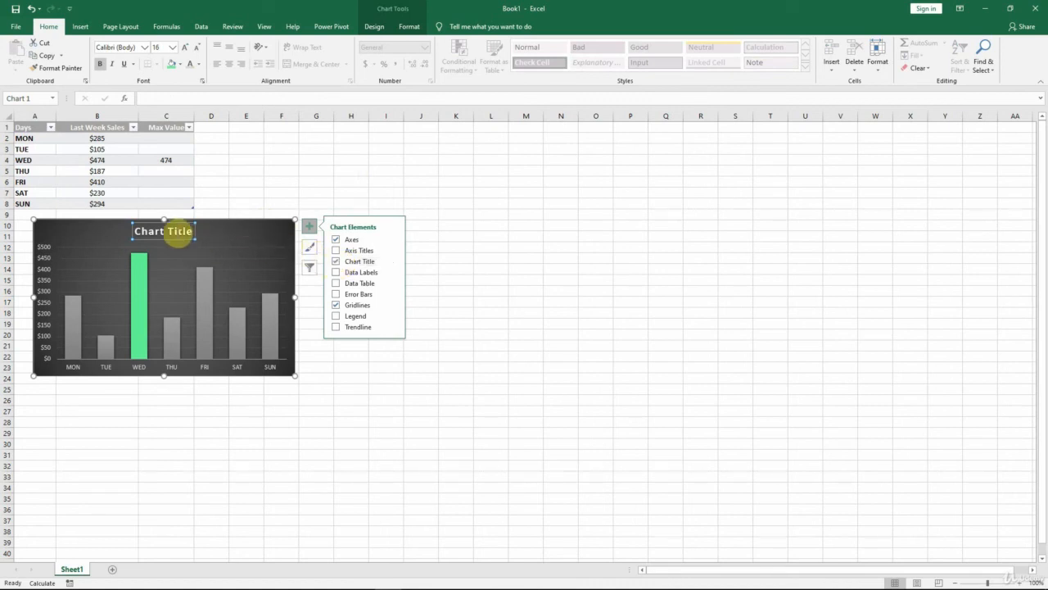
- Link the chart title to the Last Week Sales header cell B1 and deselect the chart
{"action": "left_click", "coordinate": [163, 231]}
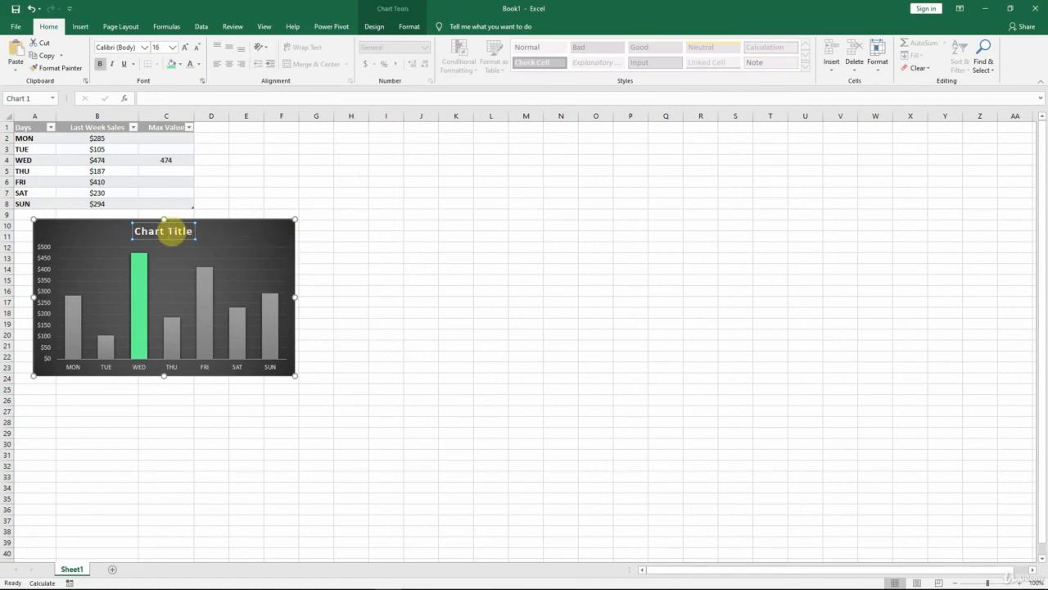
{"action": "left_click_drag", "start_coordinate": [191, 232], "coordinate": [159, 232]}
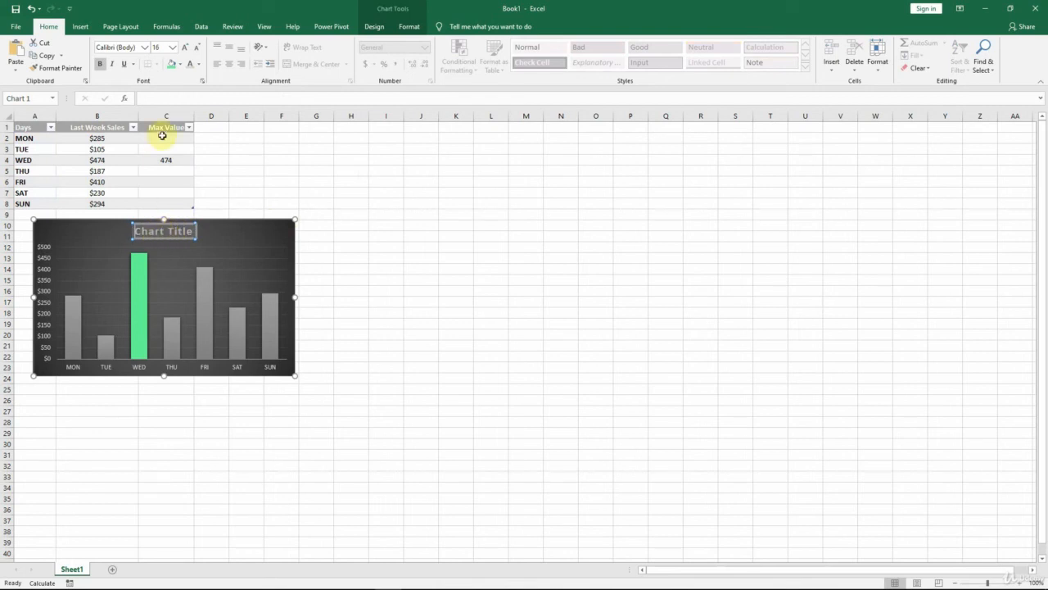
{"action": "left_click", "coordinate": [162, 97]}
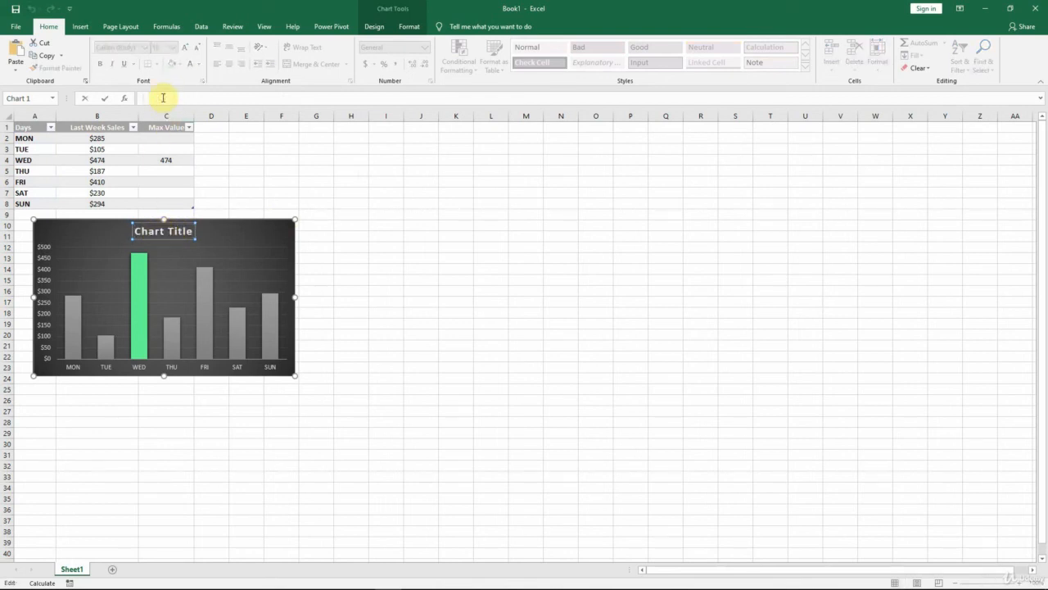
{"action": "type", "text": "="}
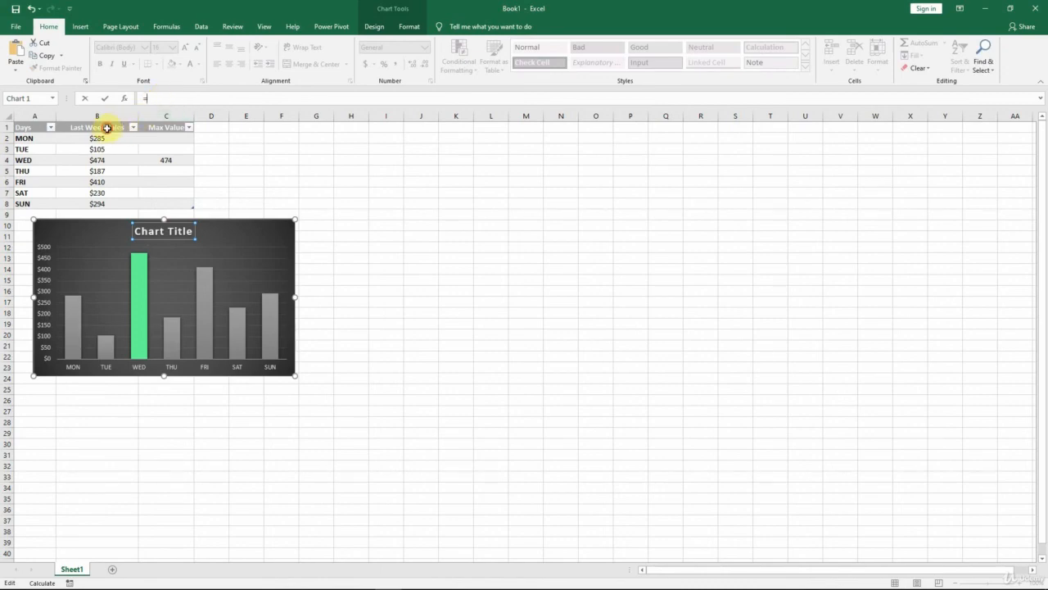
{"action": "left_click", "coordinate": [106, 128]}
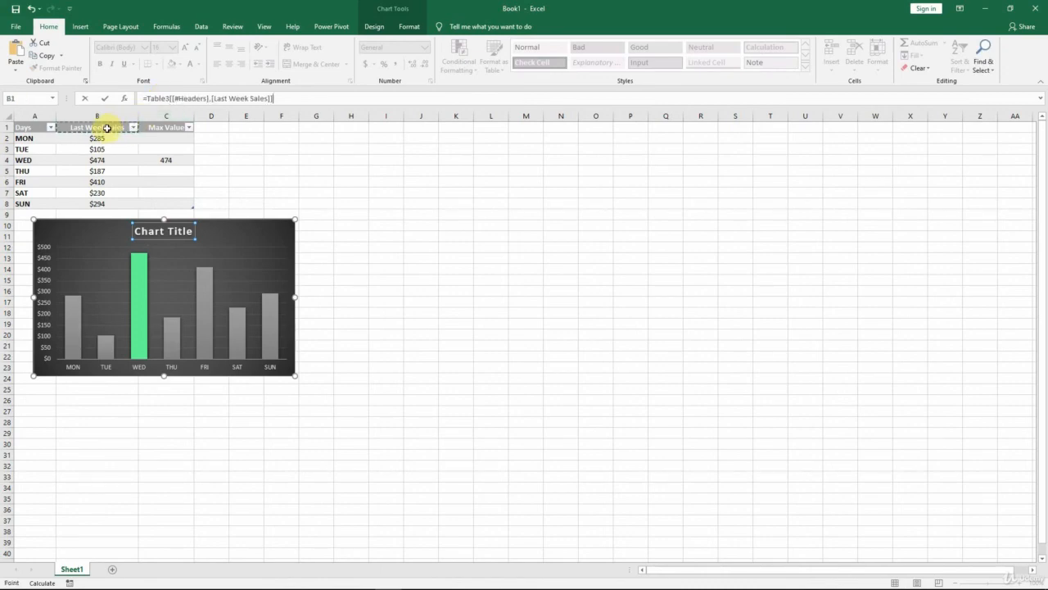
{"action": "key", "text": "Return"}
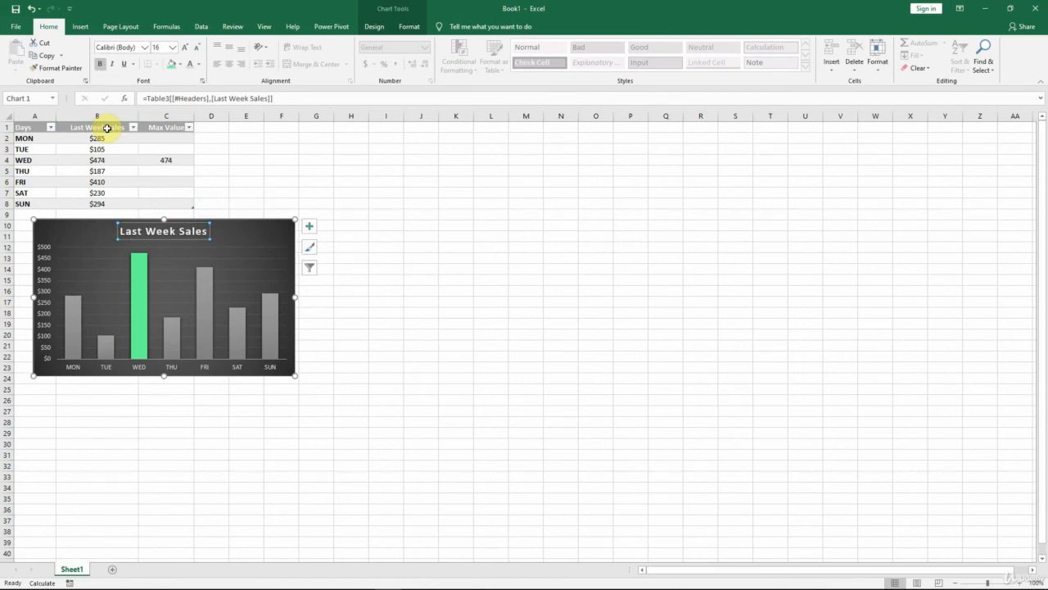
{"action": "left_click", "coordinate": [270, 145]}
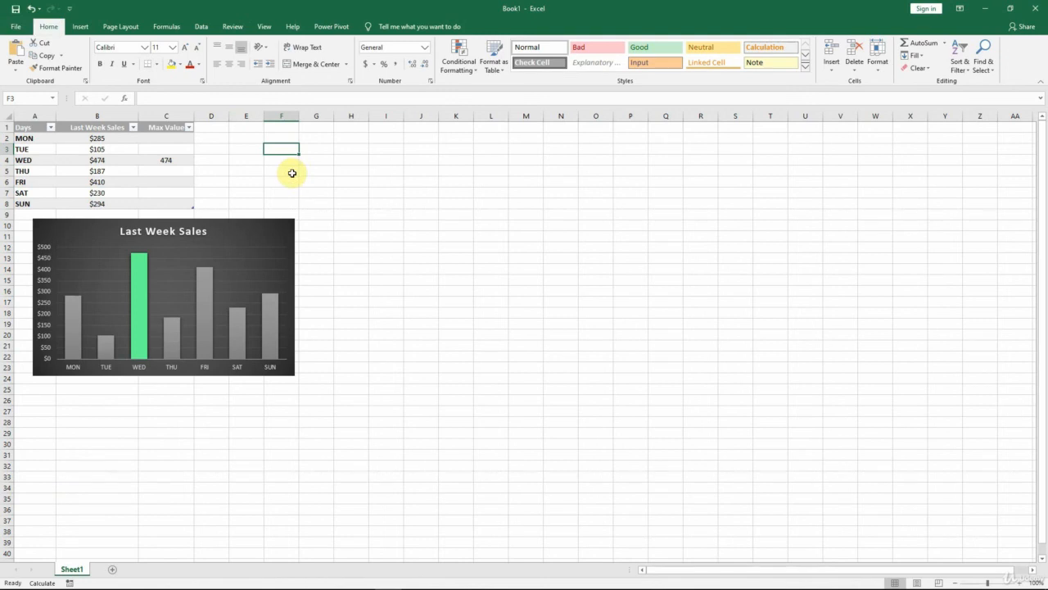
- Save the workbook as an Excel Workbook named Highlight Max Value on a Chart
{"action": "key", "text": "F12"}
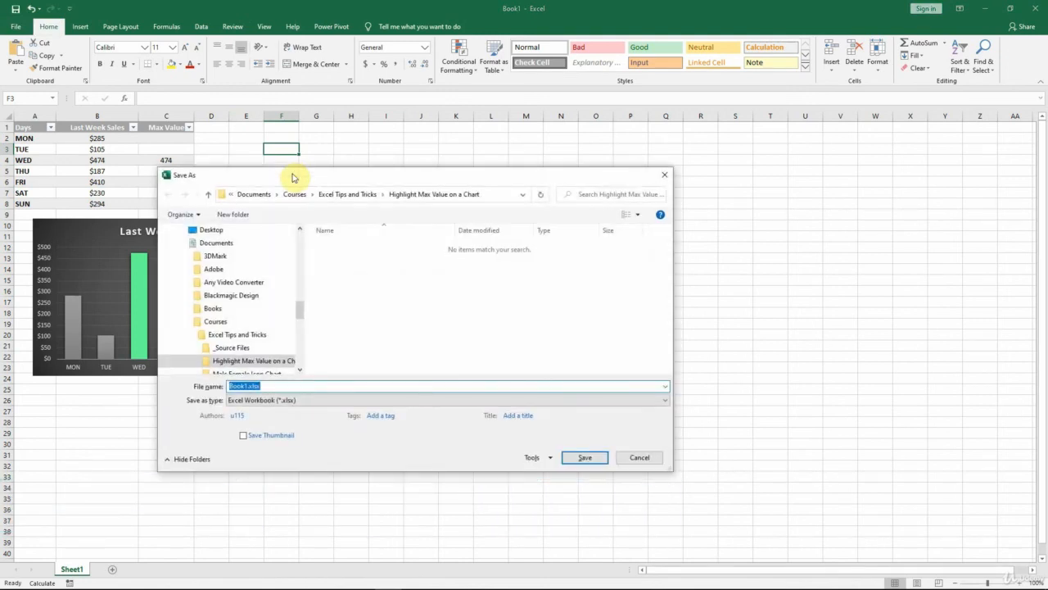
{"action": "type", "text": "Highlight Max"}
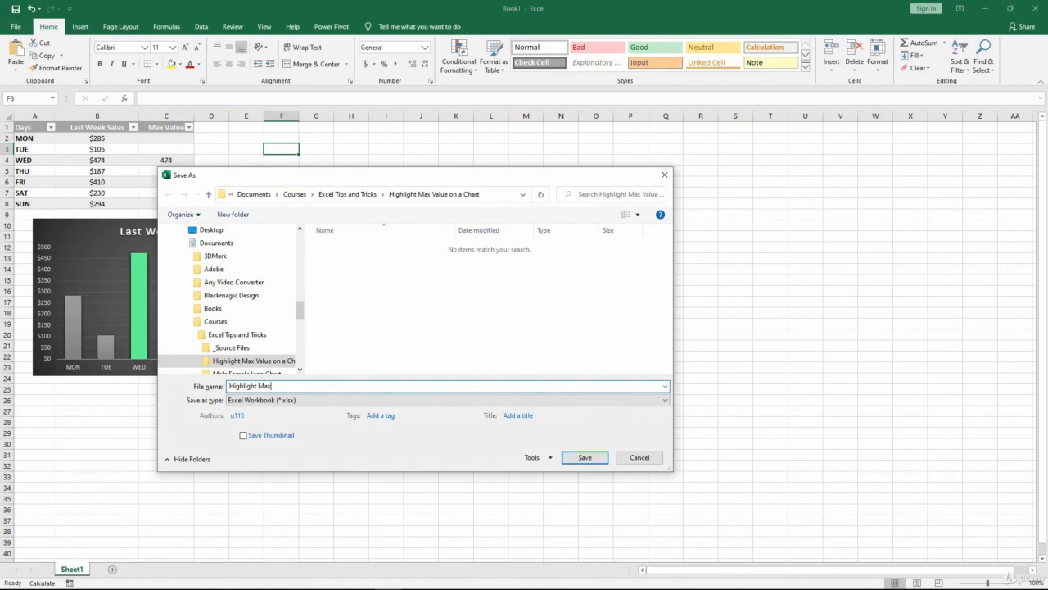
{"action": "type", "text": " Value on a Chart"}
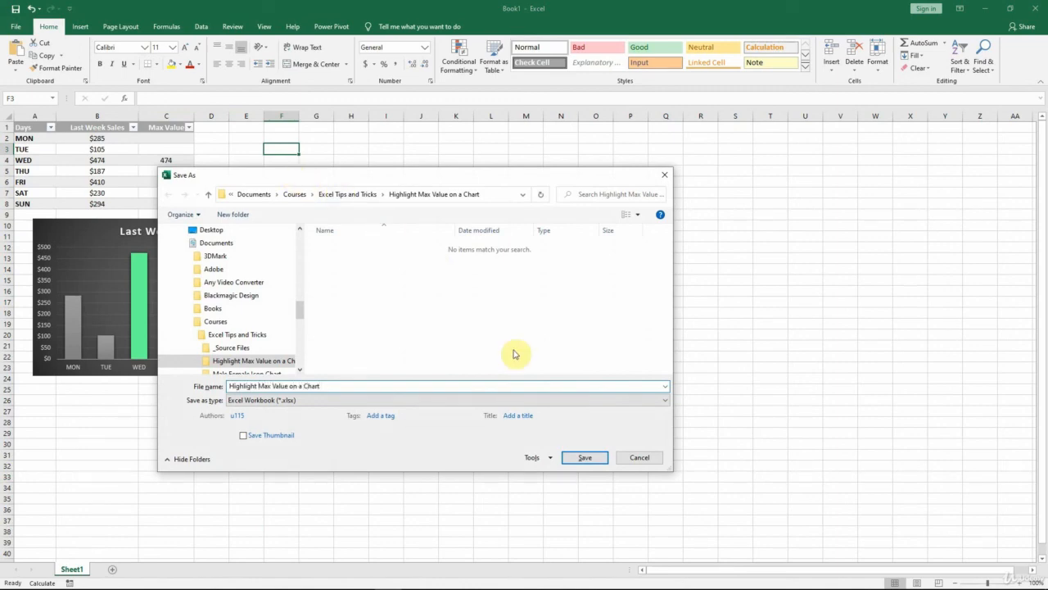
{"action": "left_click", "coordinate": [577, 457]}
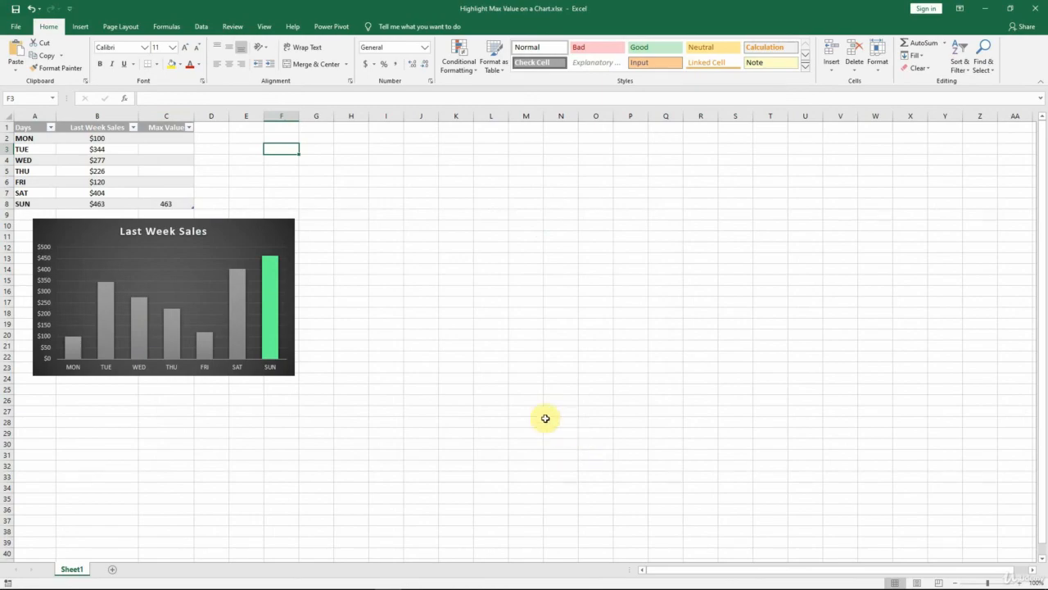
- Review the AutoRecover save interval in the Excel save options and close the options dialog
{"action": "left_click", "coordinate": [17, 27]}
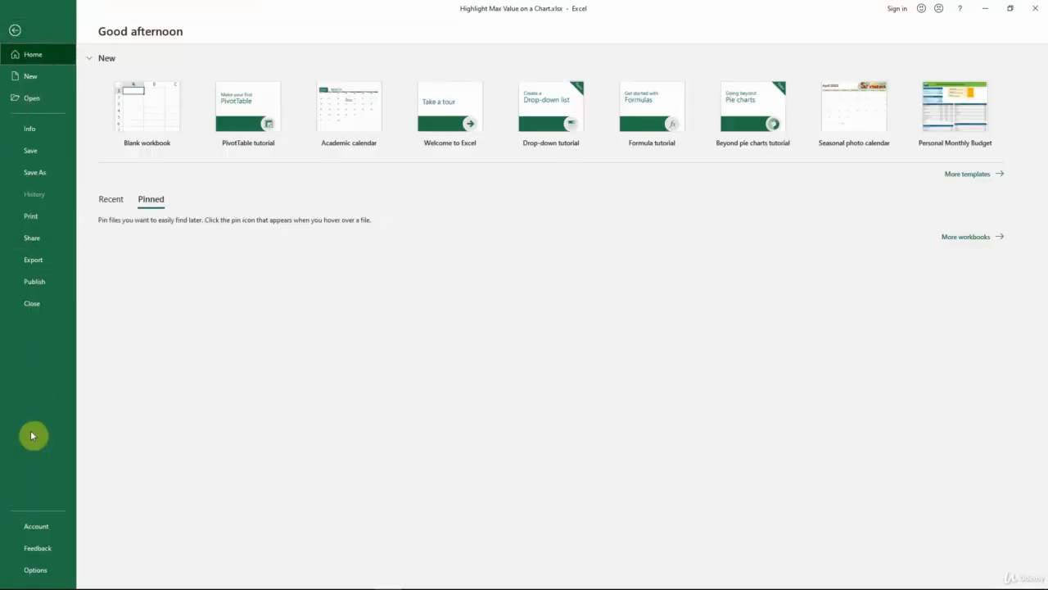
{"action": "left_click", "coordinate": [33, 576]}
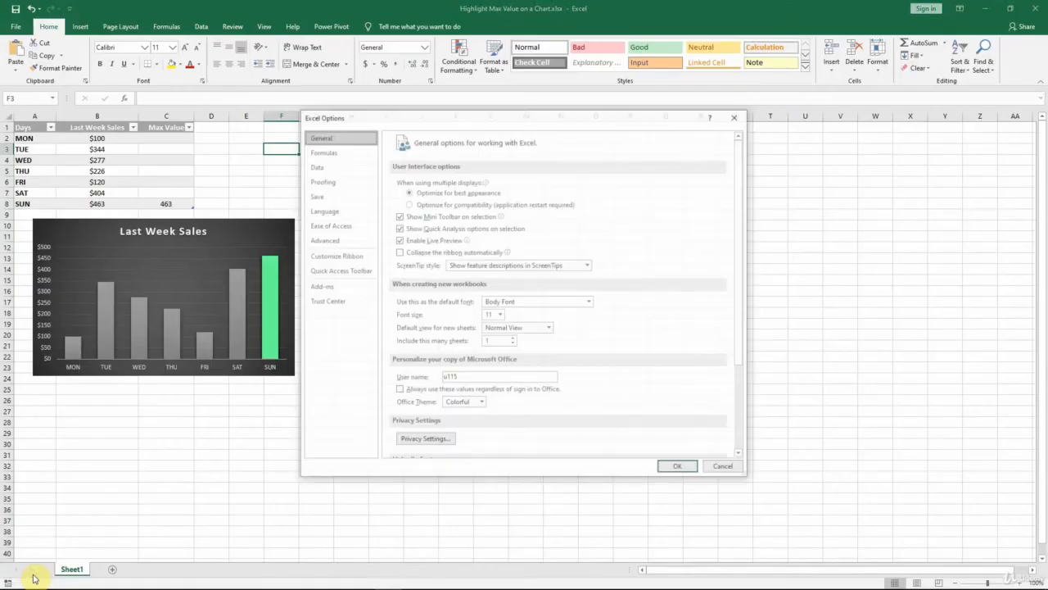
{"action": "left_click", "coordinate": [325, 201]}
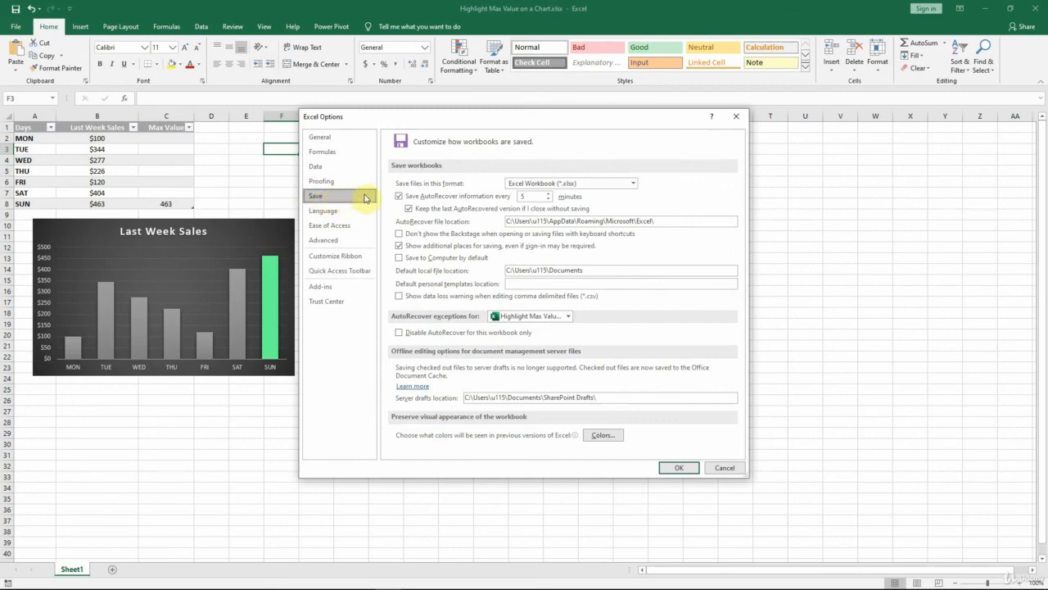
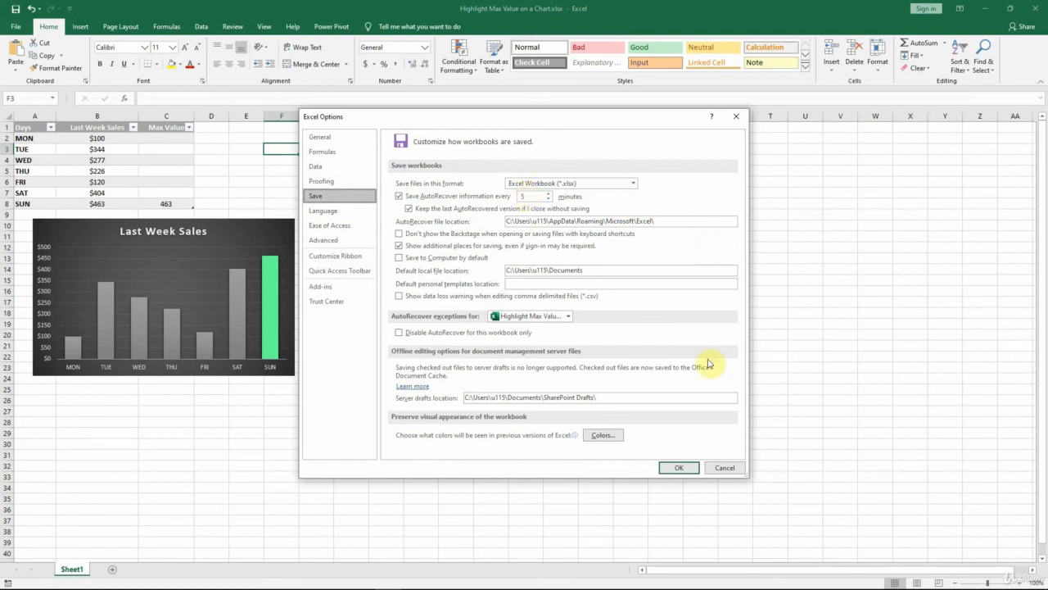
{"action": "left_click", "coordinate": [678, 469]}
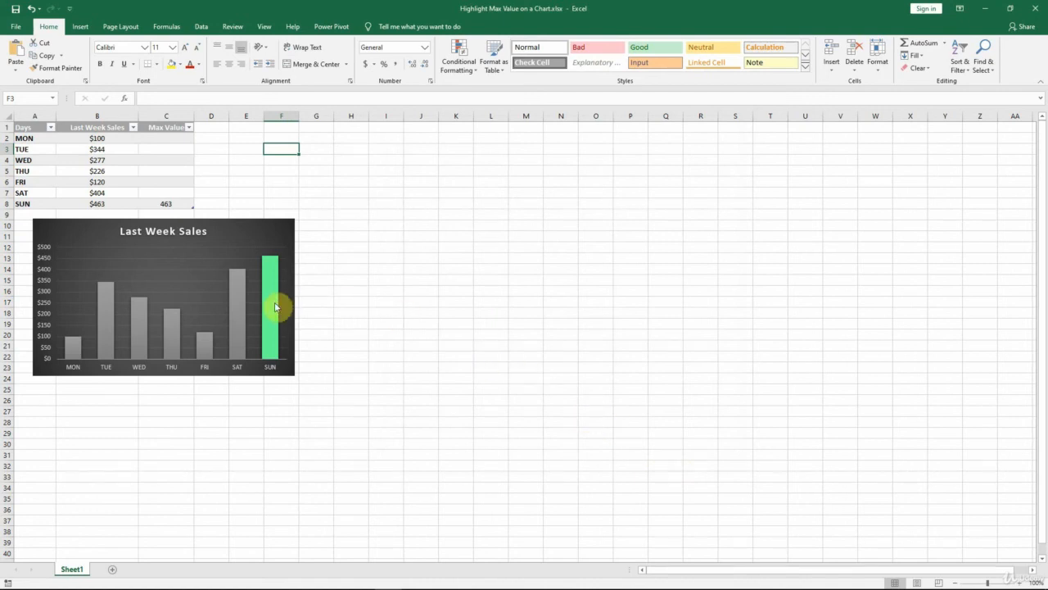
- Change the solid fill of the whole Max Value series to light purple from the standard colors, and deselect the chart
{"action": "double_click", "coordinate": [275, 308]}
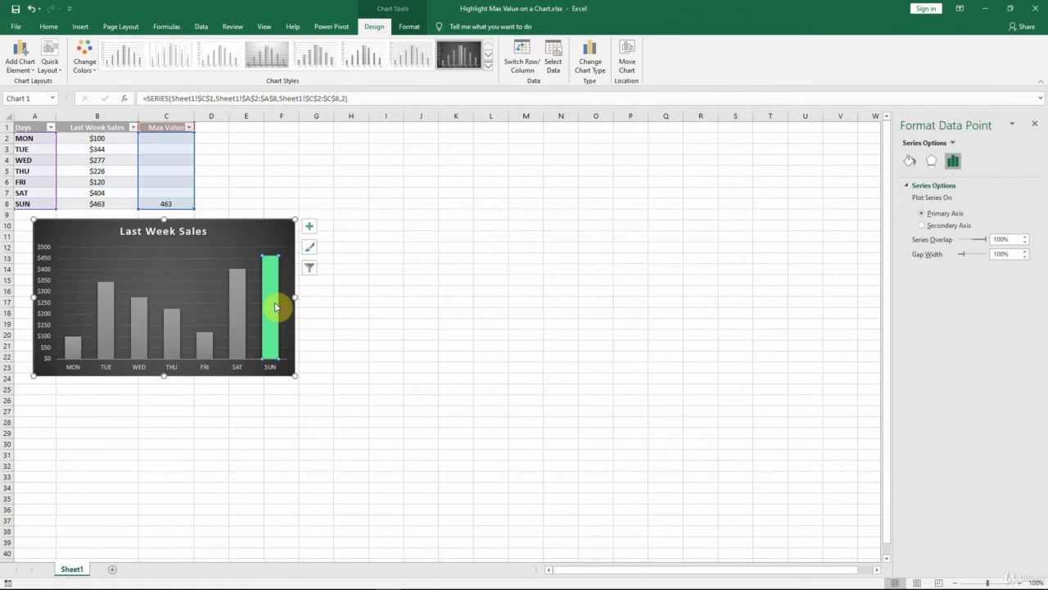
{"action": "left_click", "coordinate": [909, 163]}
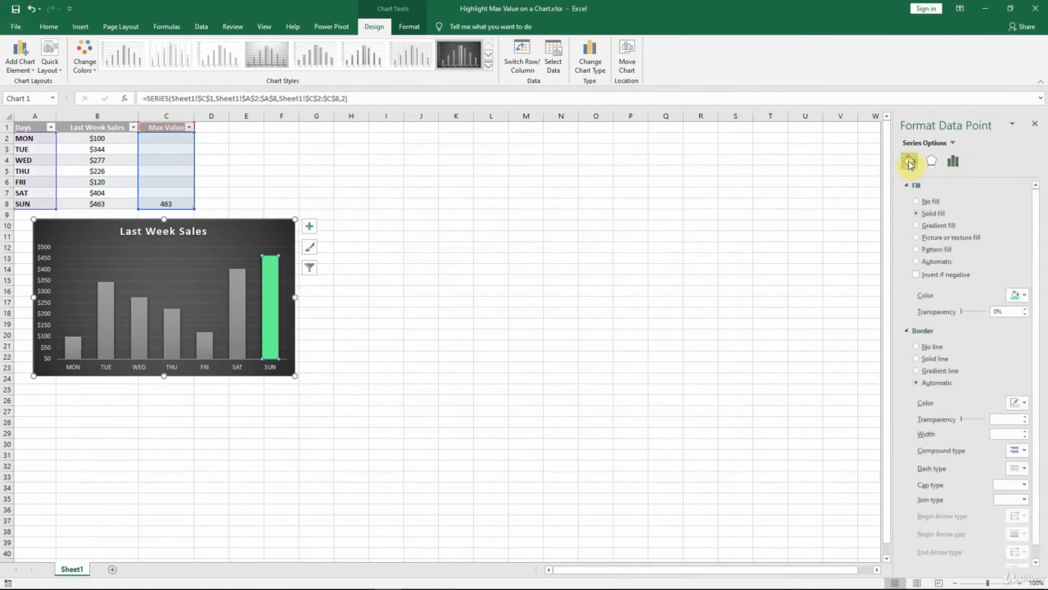
{"action": "left_click", "coordinate": [954, 143]}
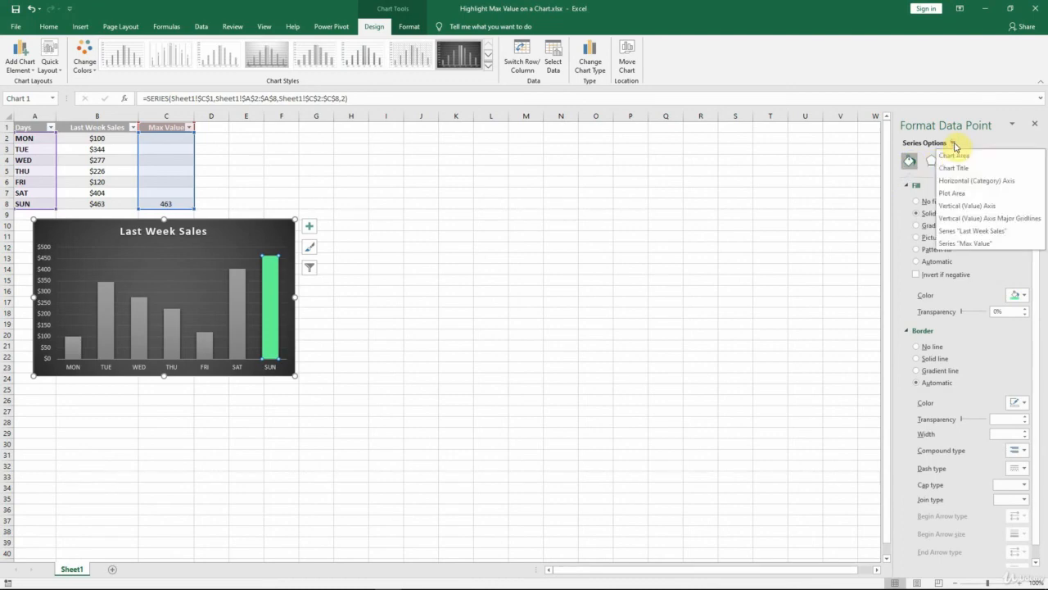
{"action": "left_click", "coordinate": [965, 244]}
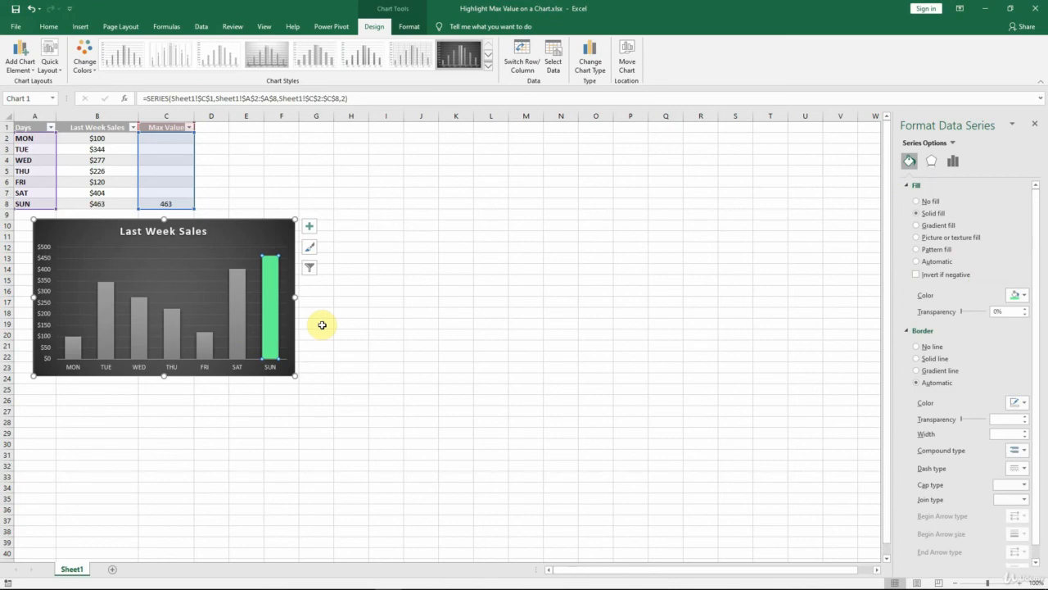
{"action": "left_click", "coordinate": [1022, 296]}
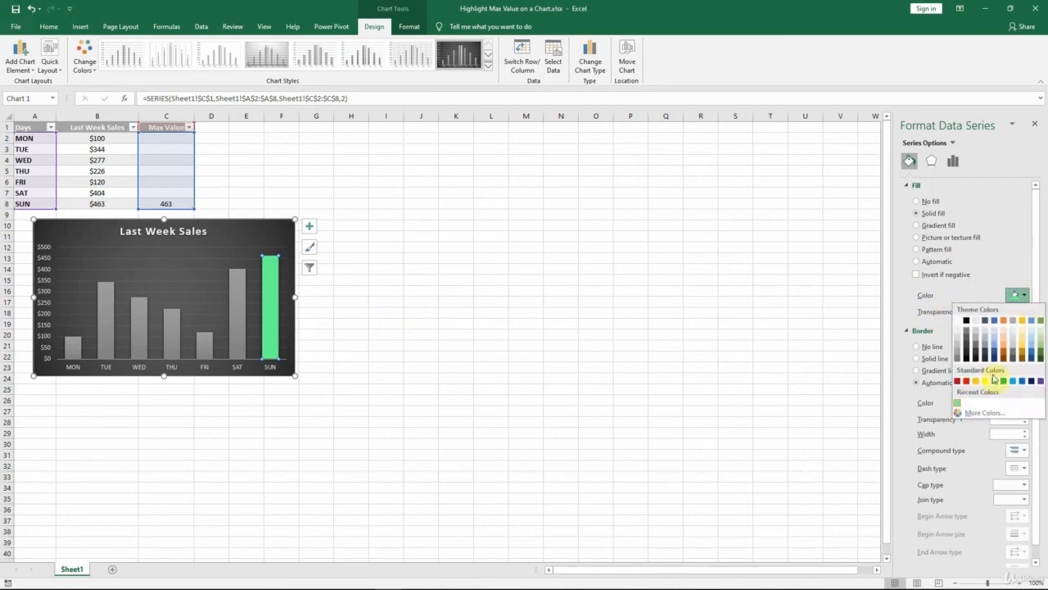
{"action": "left_click", "coordinate": [984, 411]}
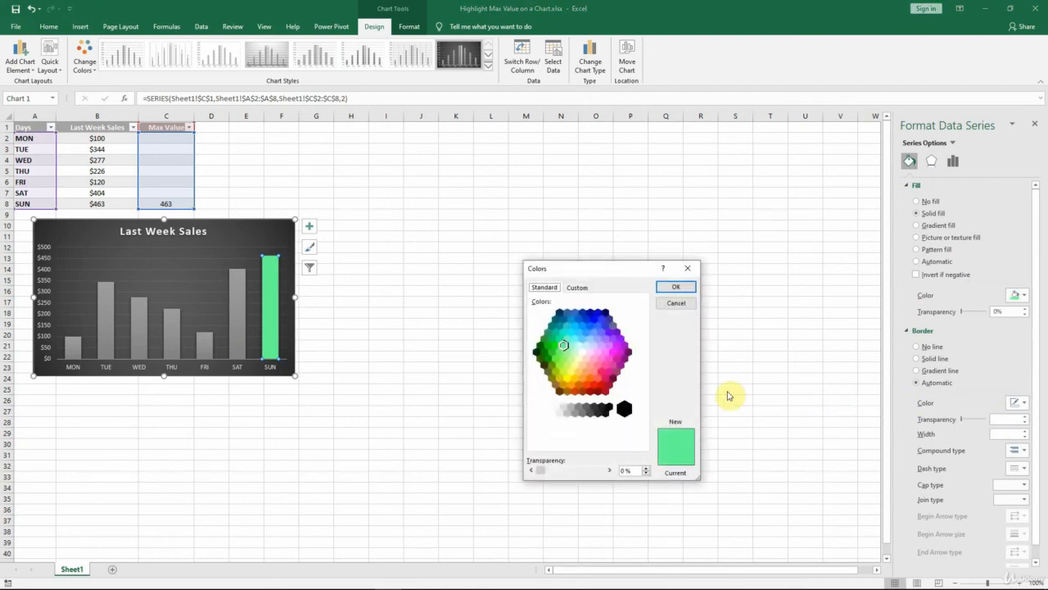
{"action": "left_click", "coordinate": [602, 347]}
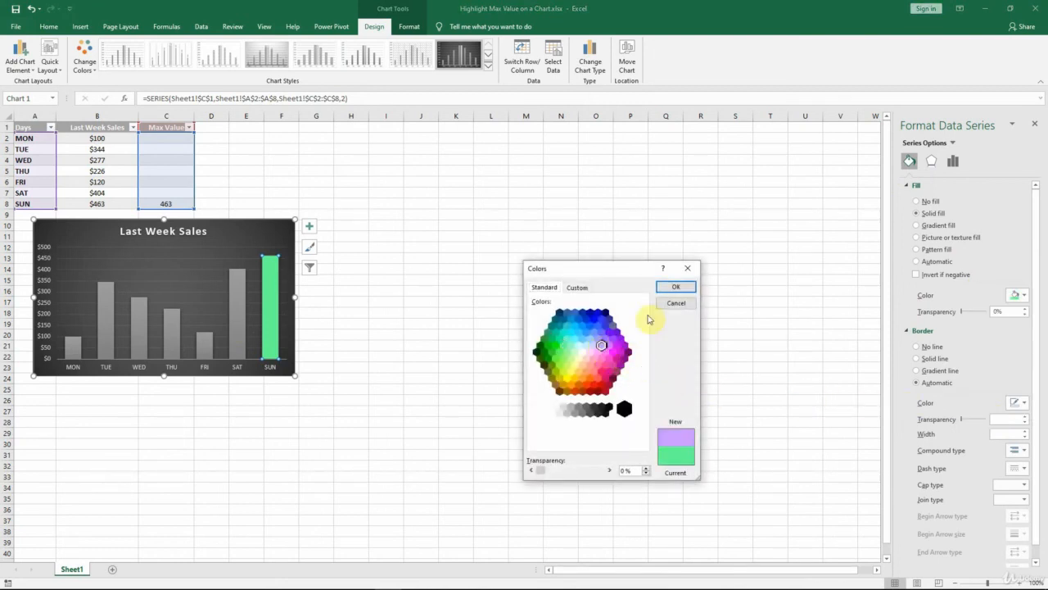
{"action": "left_click", "coordinate": [676, 286]}
{"action": "left_click", "coordinate": [467, 204]}
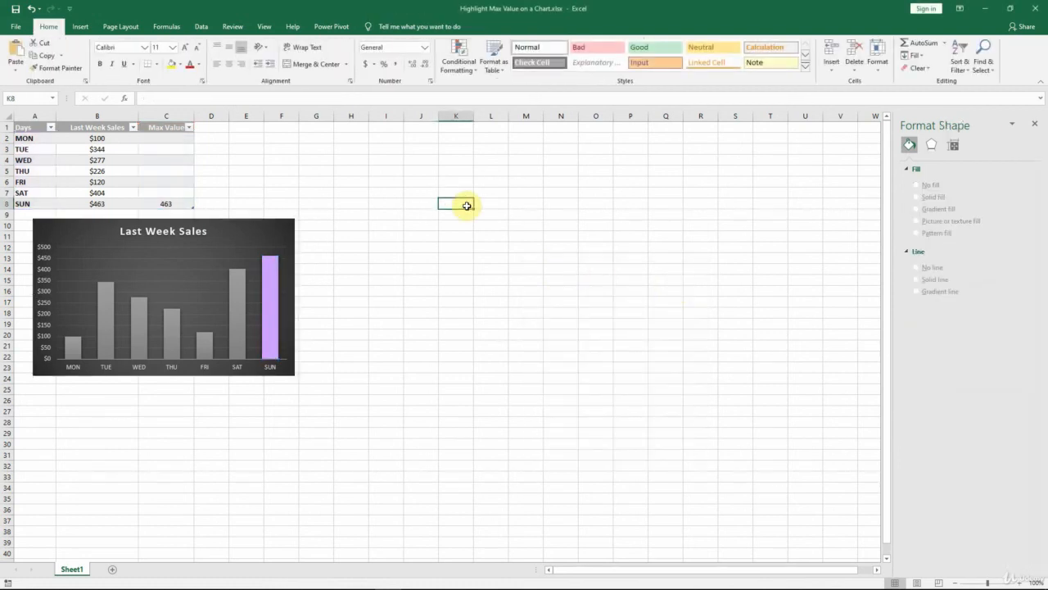
- Recalculate the sheet twice to test the recolored maximum highlight, and close the Format Shape pane
{"action": "key", "text": "F9"}
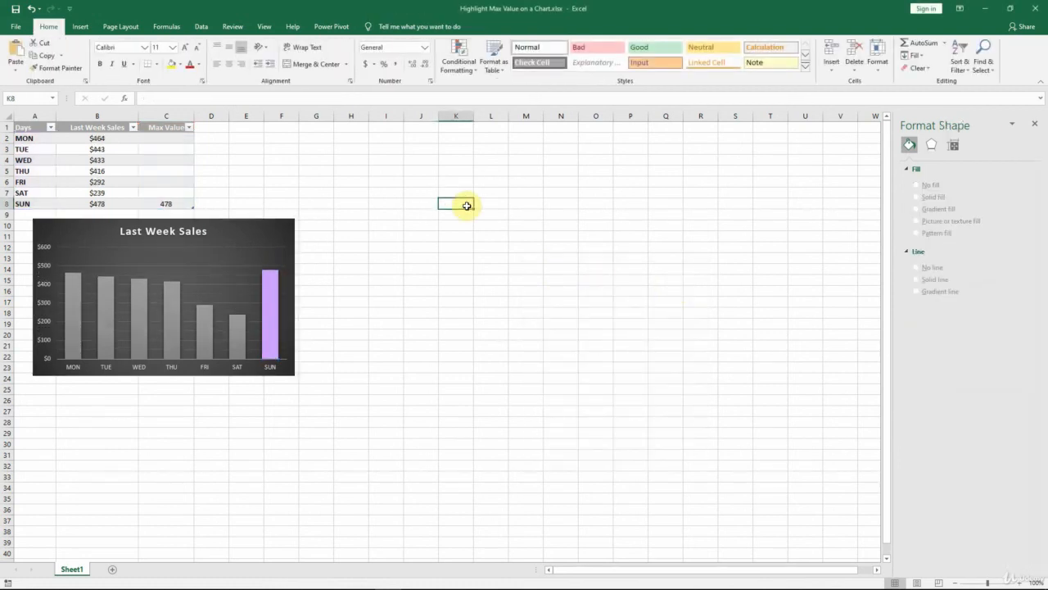
{"action": "key", "text": "F9"}
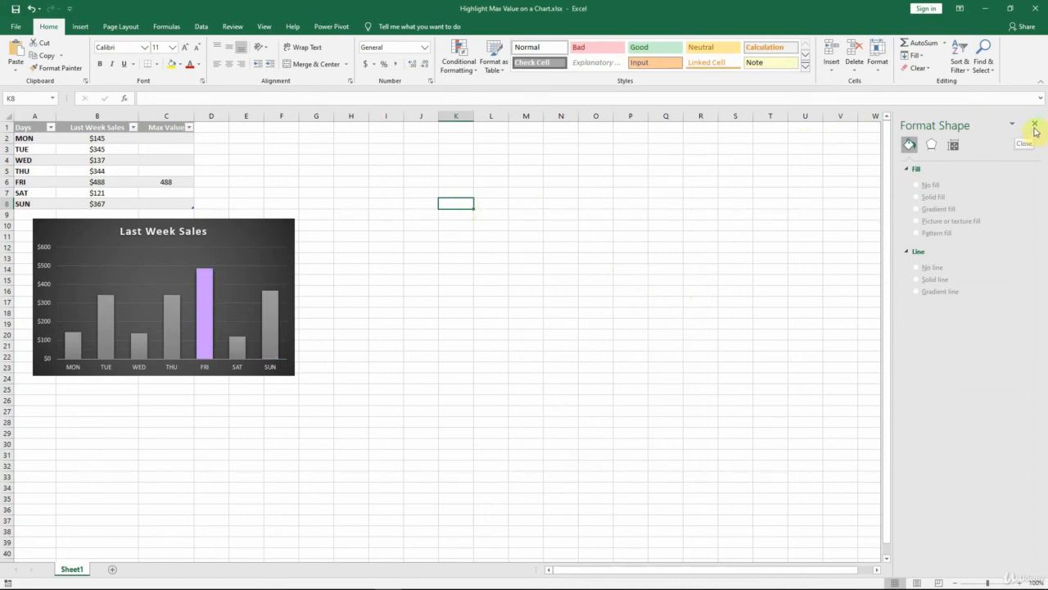
{"action": "left_click", "coordinate": [1033, 125]}
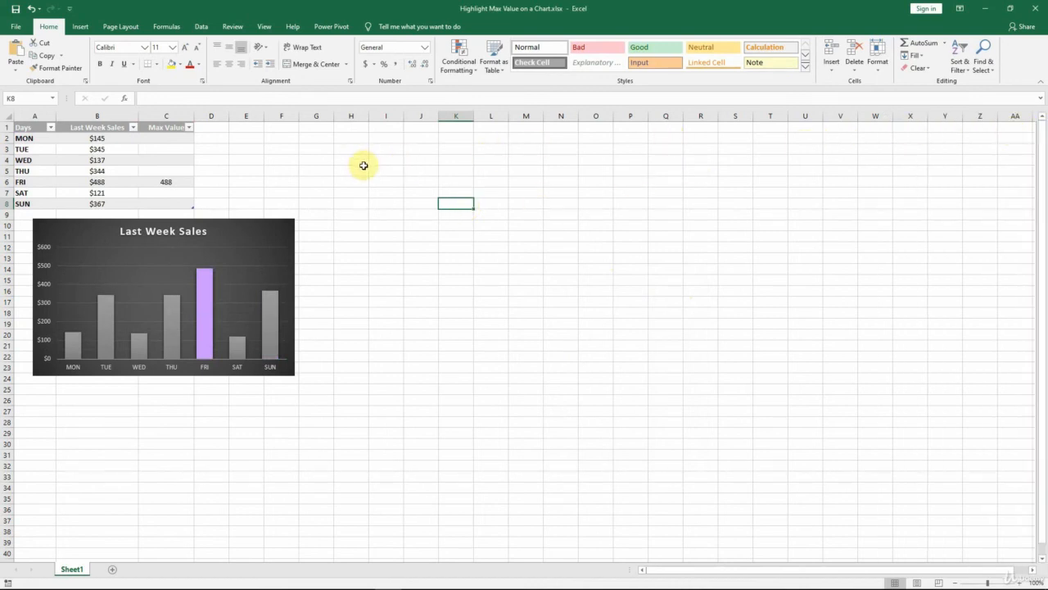
- Hide the Max Value column C and recalculate the random sales to check the chart's highlight
{"action": "left_click", "coordinate": [169, 114]}
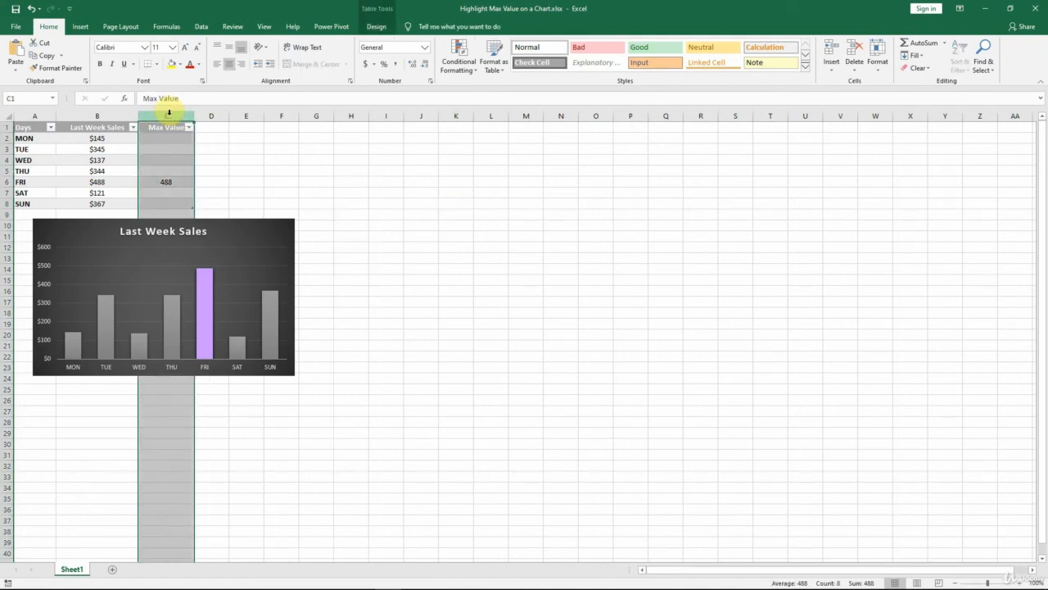
{"action": "right_click", "coordinate": [170, 116]}
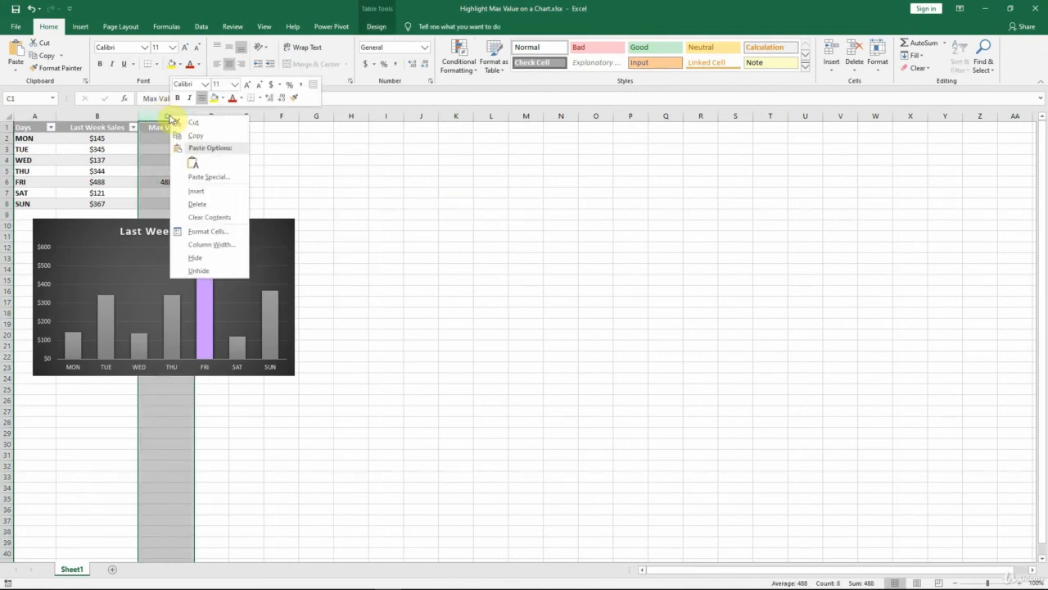
{"action": "left_click", "coordinate": [191, 258]}
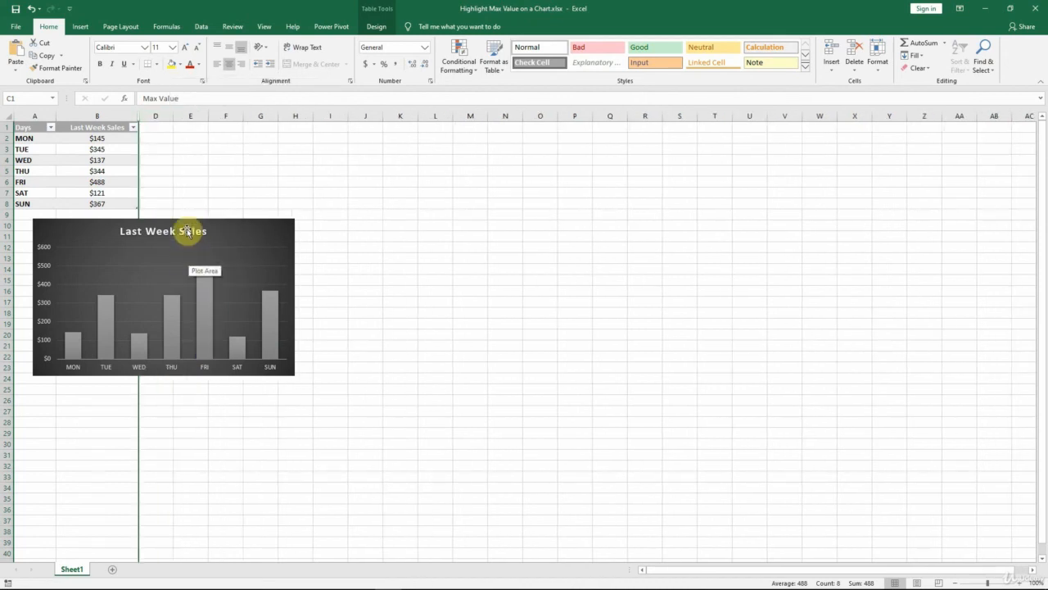
{"action": "left_click", "coordinate": [218, 137]}
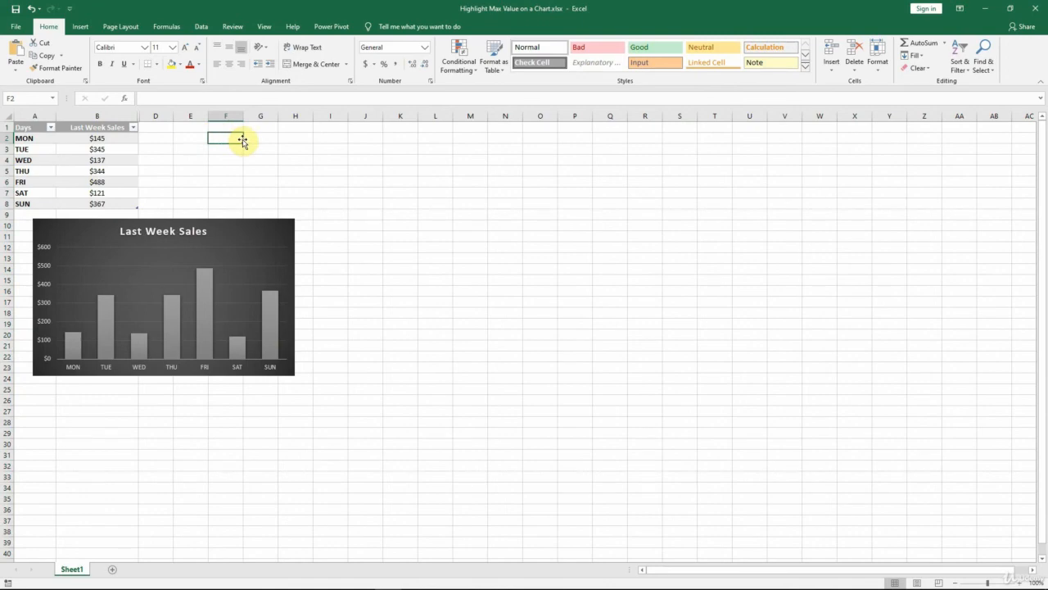
{"action": "key", "text": "F9"}
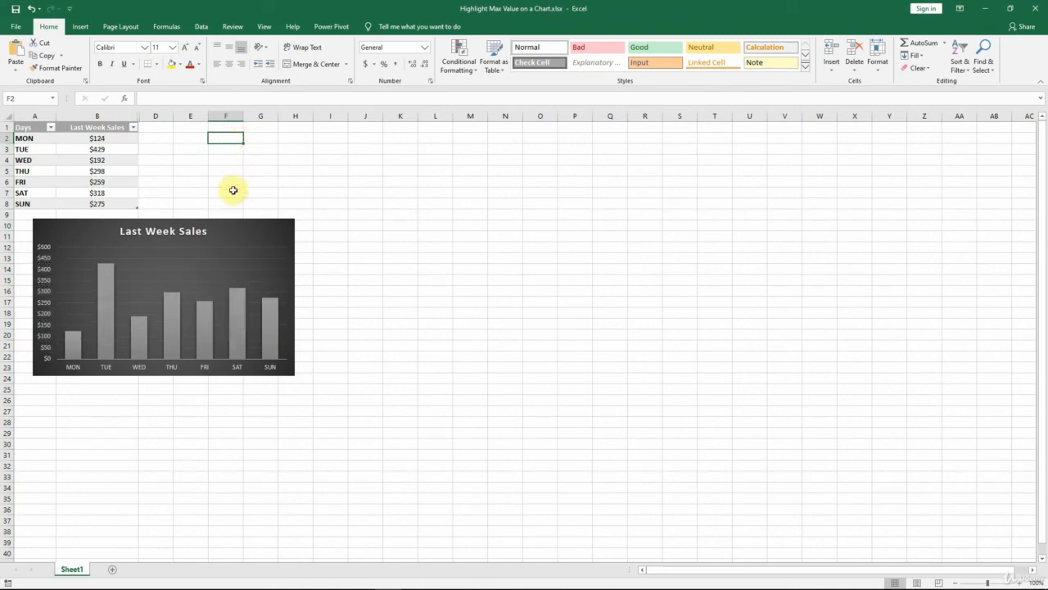
- Set the sales chart's data source to show data in hidden rows and columns
{"action": "right_click", "coordinate": [195, 263]}
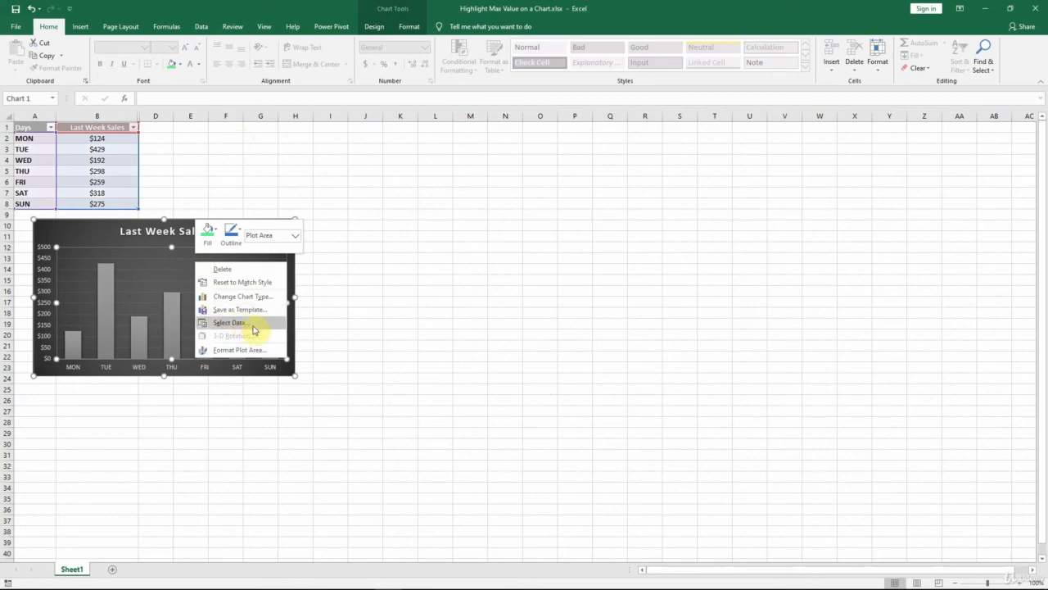
{"action": "left_click", "coordinate": [255, 324]}
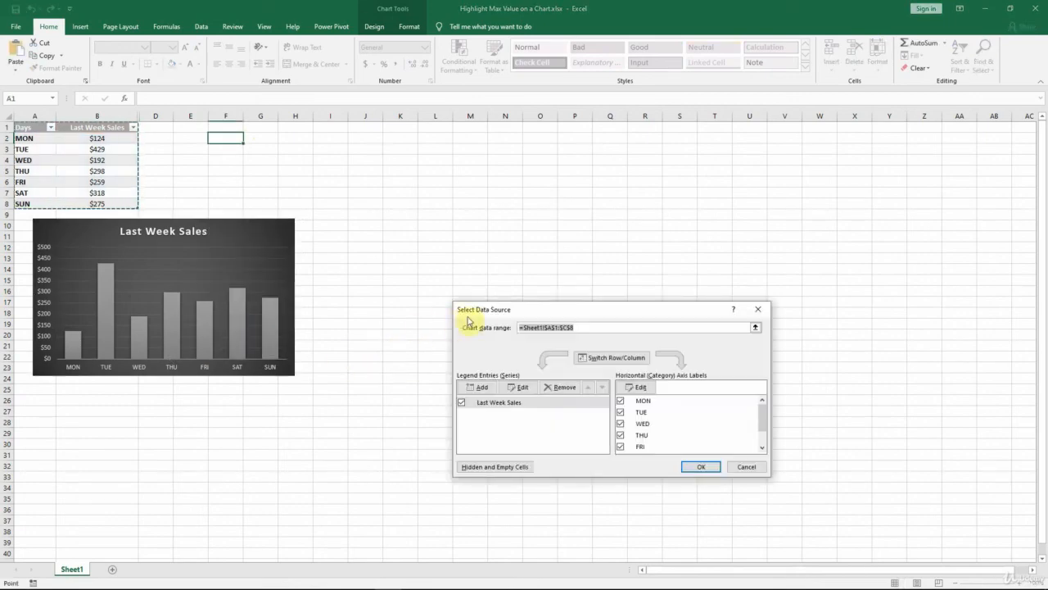
{"action": "left_click", "coordinate": [499, 469]}
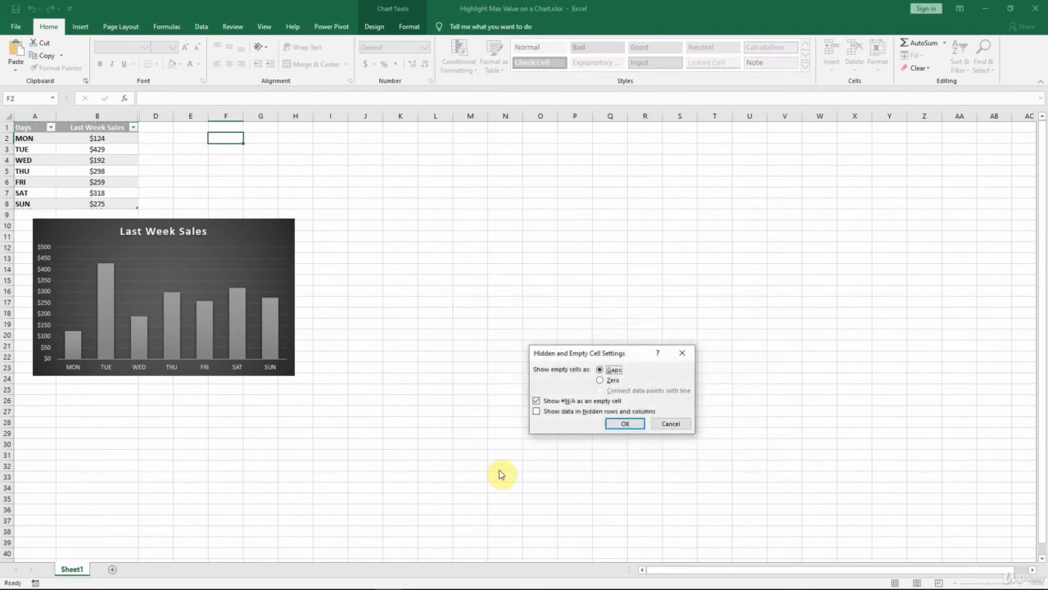
{"action": "left_click", "coordinate": [537, 414]}
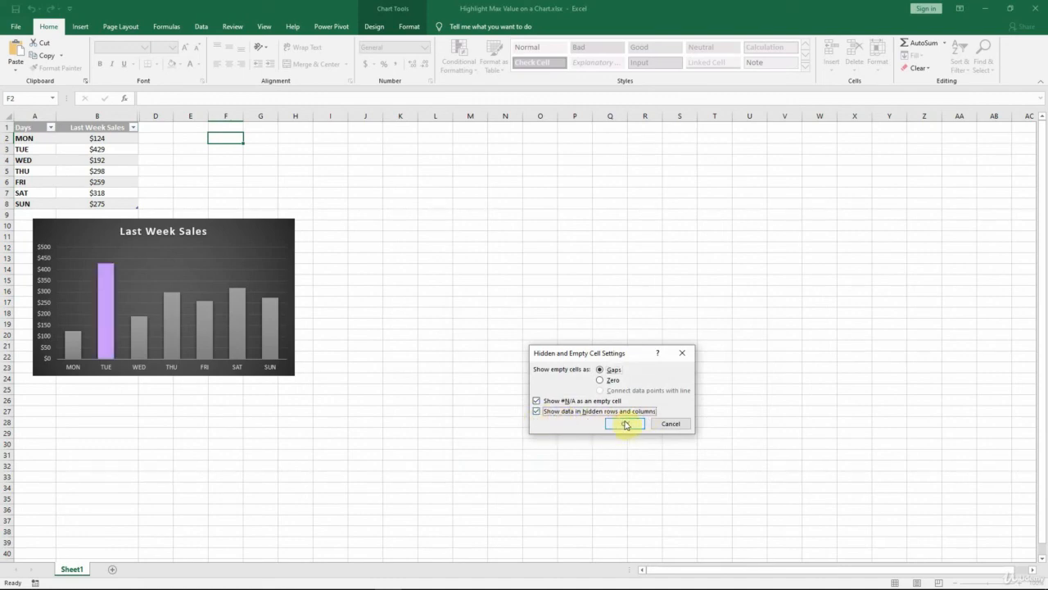
{"action": "left_click", "coordinate": [625, 424]}
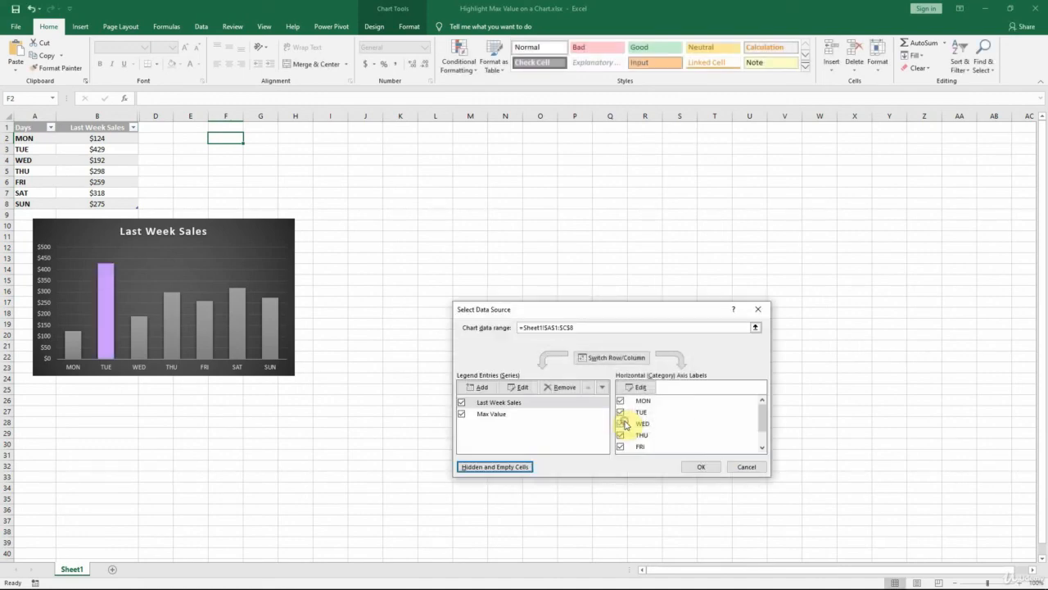
{"action": "left_click", "coordinate": [706, 466]}
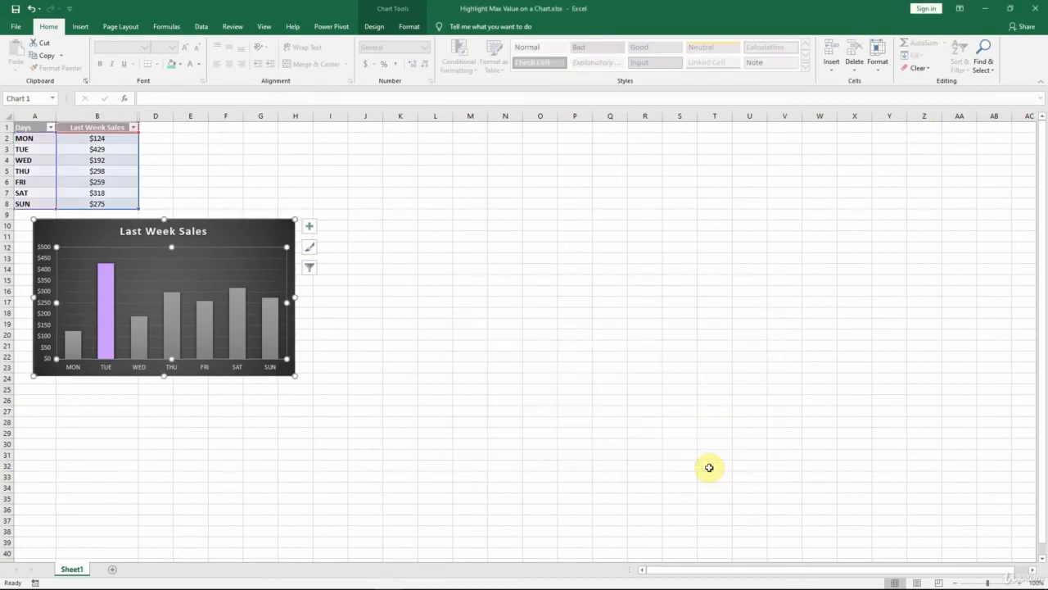
- Deselect the chart and recalculate twice to test the maximum highlight with column C hidden
{"action": "left_click", "coordinate": [217, 140]}
{"action": "key", "text": "F9"}
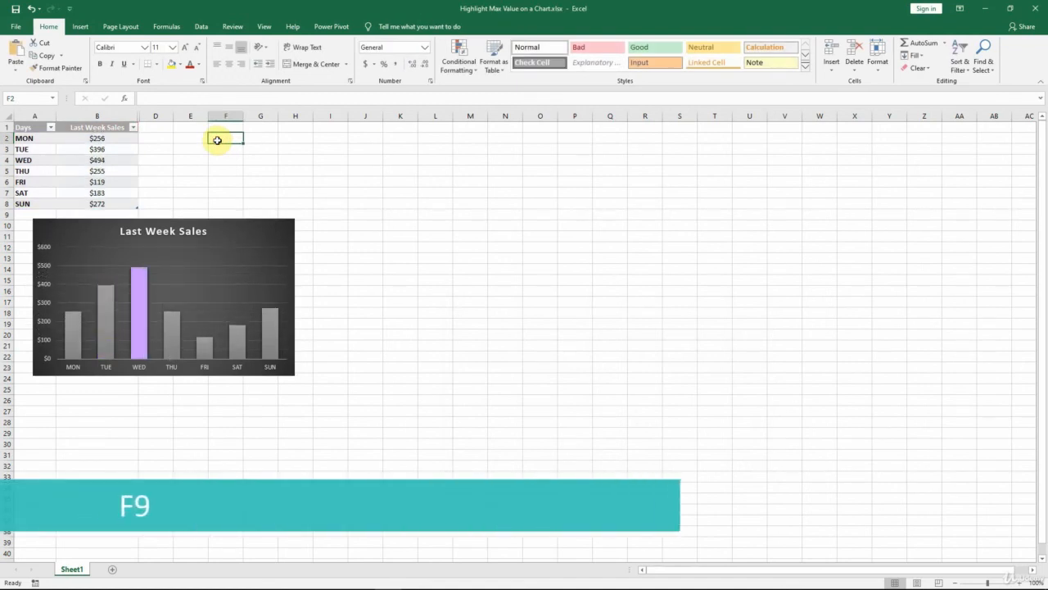
{"action": "key", "text": "F9"}
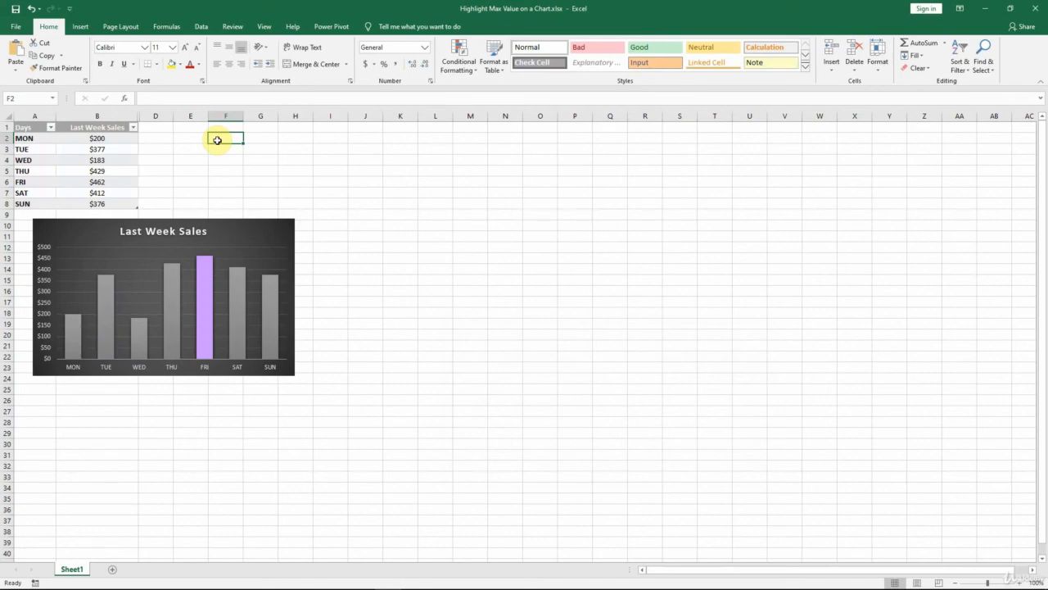
- Unhide the Max Value column C between columns B and D, and deselect the columns
{"action": "left_click_drag", "start_coordinate": [124, 115], "coordinate": [151, 120]}
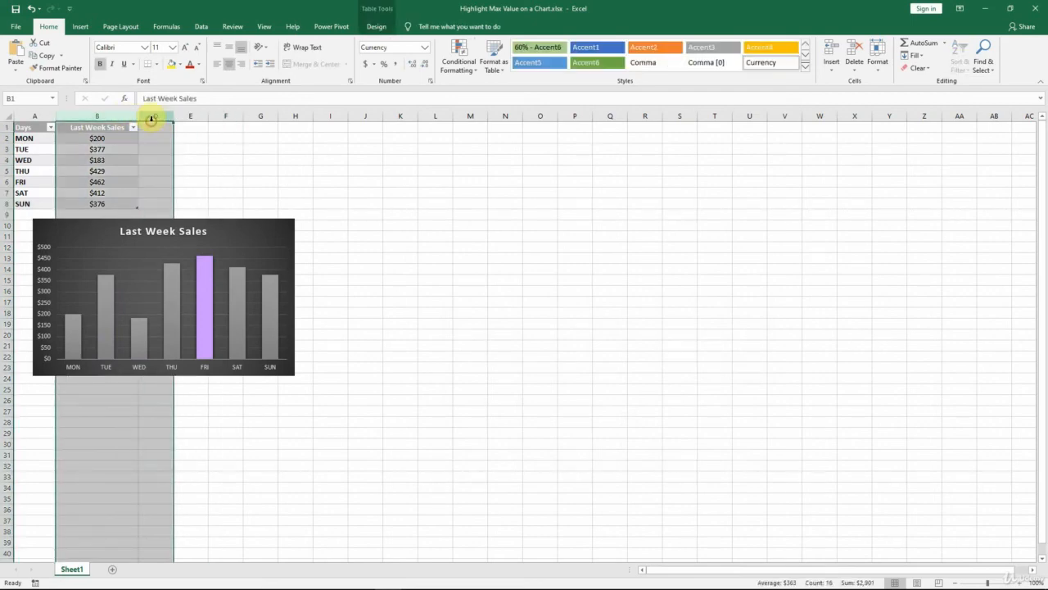
{"action": "right_click", "coordinate": [151, 121]}
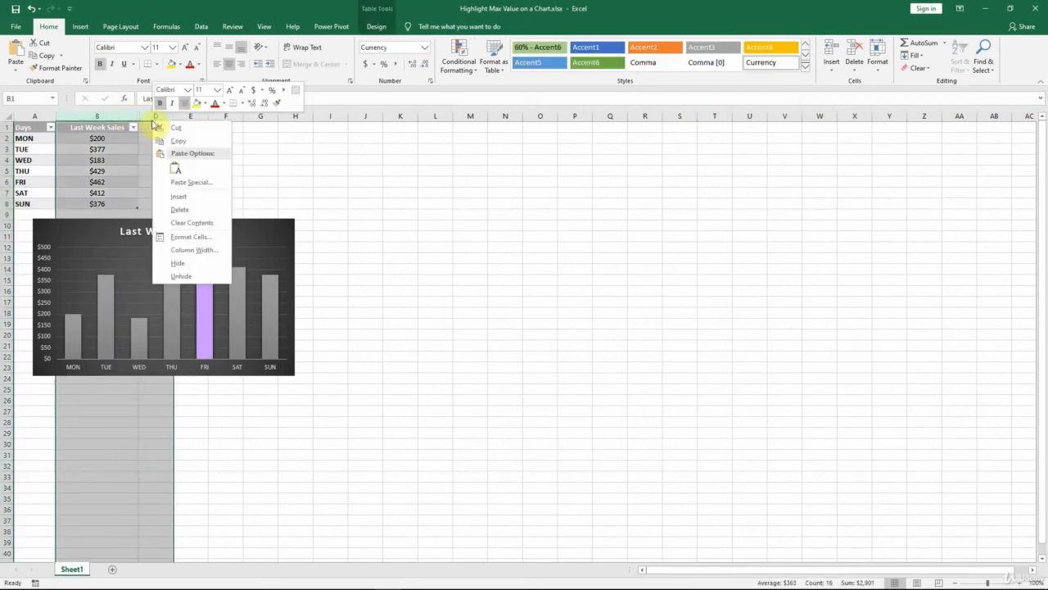
{"action": "left_click", "coordinate": [182, 277]}
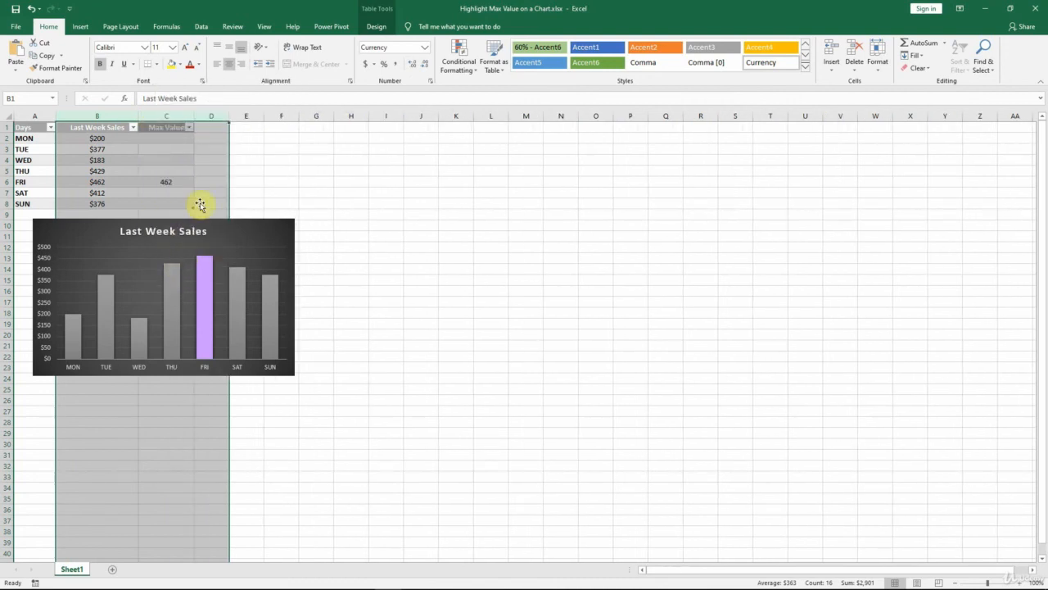
{"action": "left_click", "coordinate": [253, 138]}
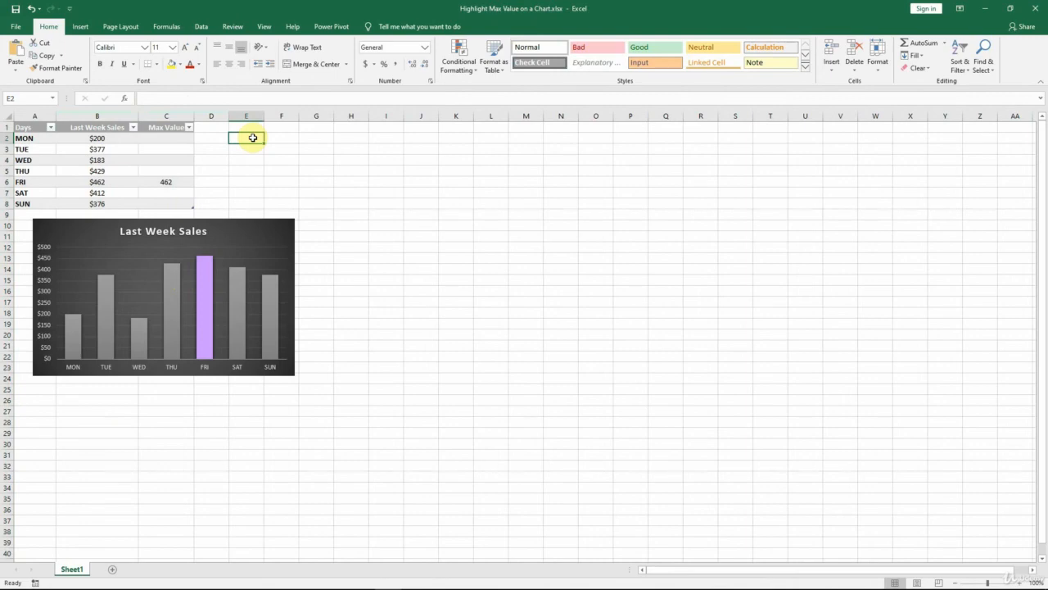